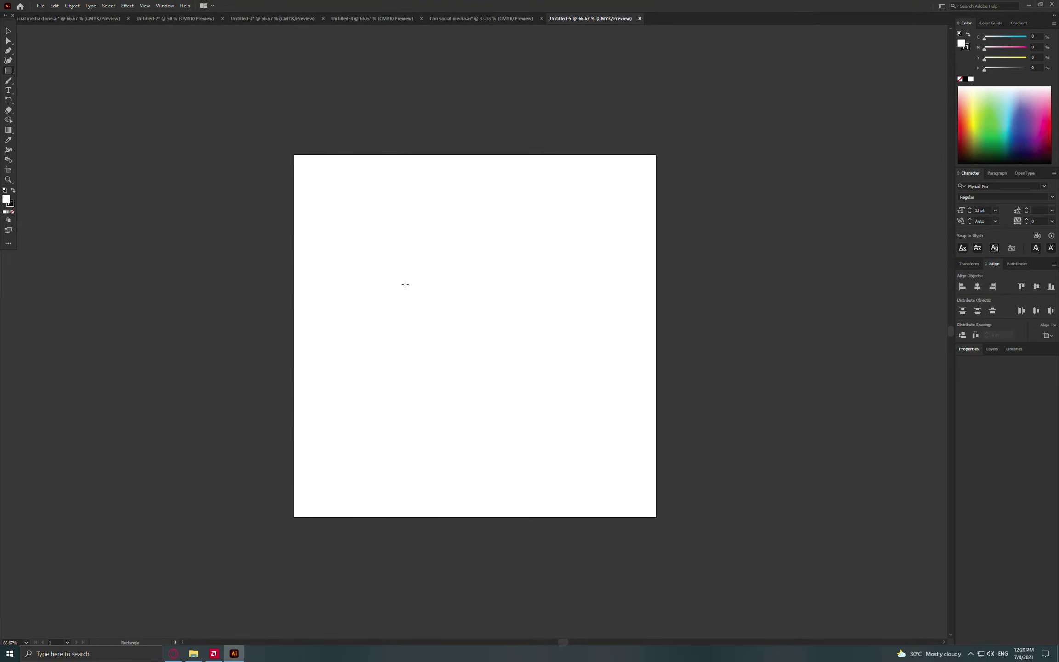
# Draw a square covering the whole artboard
pyautogui.moveTo(304, 172); pyautogui.dragTo(364, 234)
pyautogui.hotkey('ctrl', 'z')
pyautogui.moveTo(293, 154); pyautogui.dragTo(656, 517)
# Remove the square's outline and fill it with the default white-to-black linear gradient
pyautogui.press('v')
pyautogui.click(43, 201)
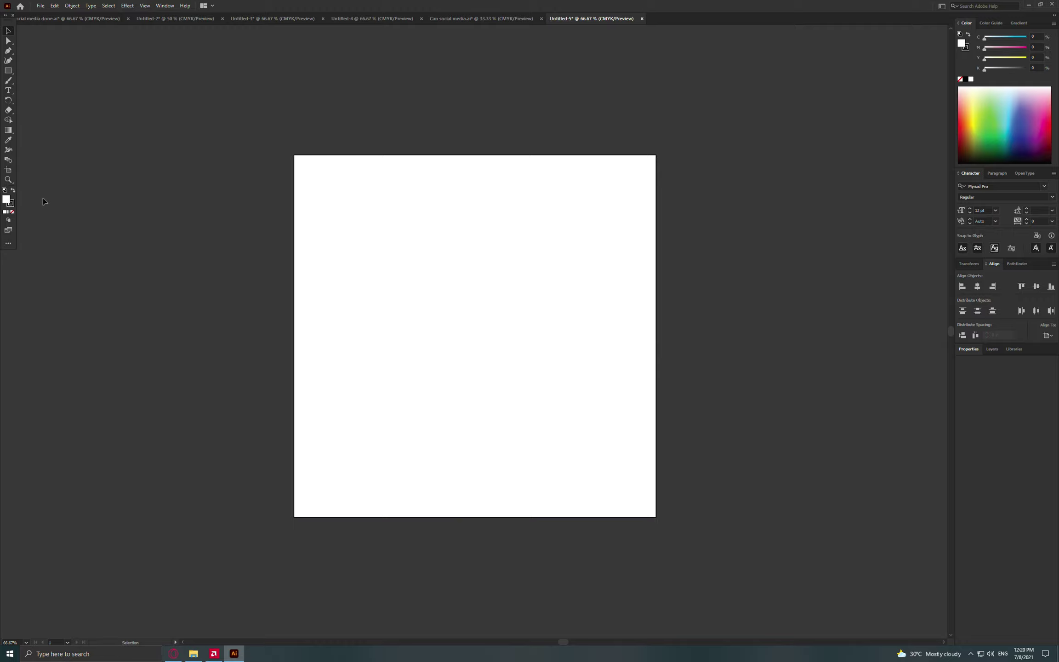
pyautogui.hotkey('ctrl', 'a')
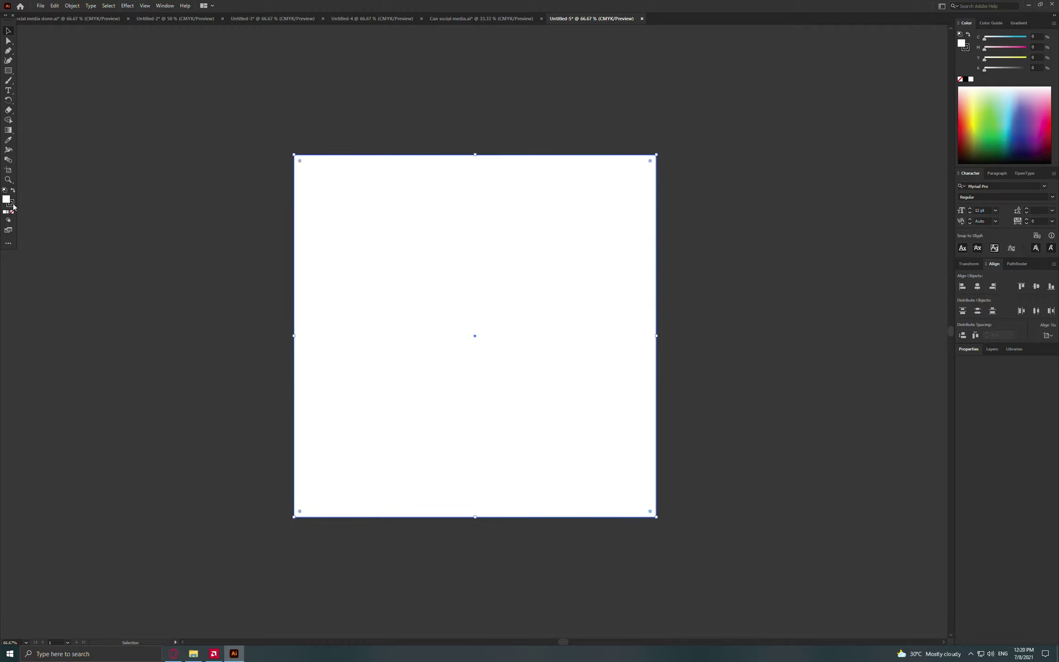
pyautogui.click(11, 203)
pyautogui.click(6, 200)
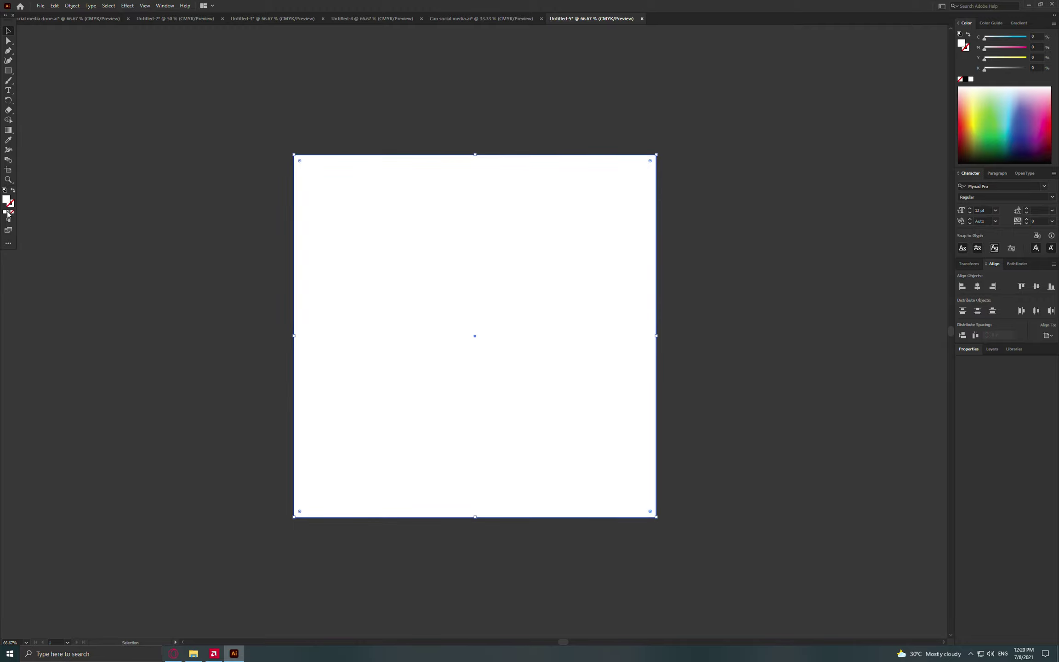
pyautogui.click(8, 213)
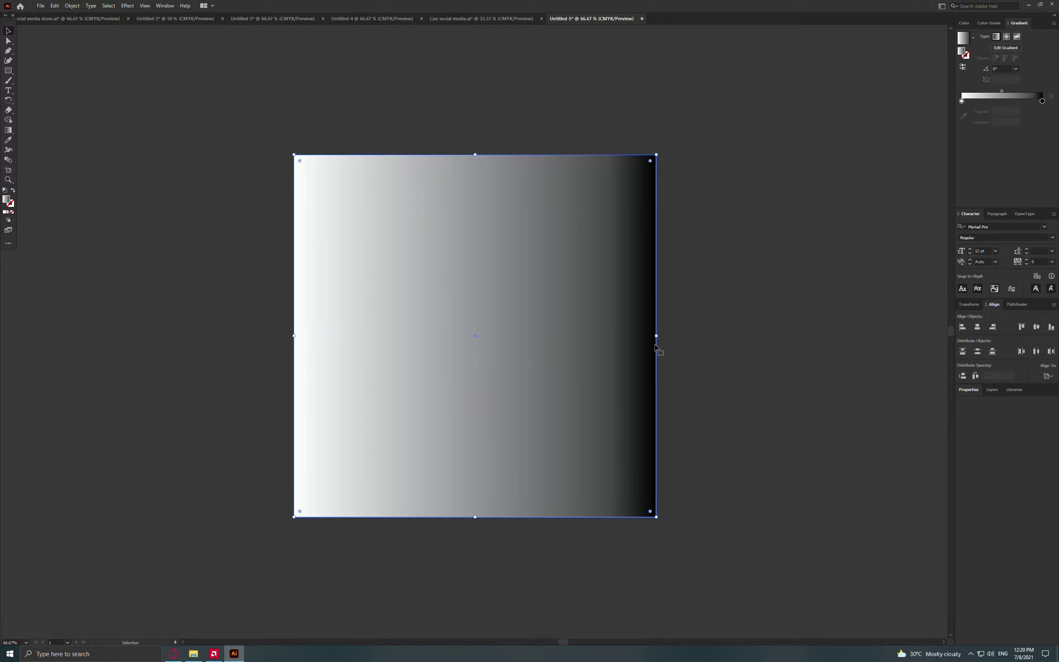
# Make the gradient radial and turn its outer stop orange
pyautogui.click(807, 168)
pyautogui.click(557, 300)
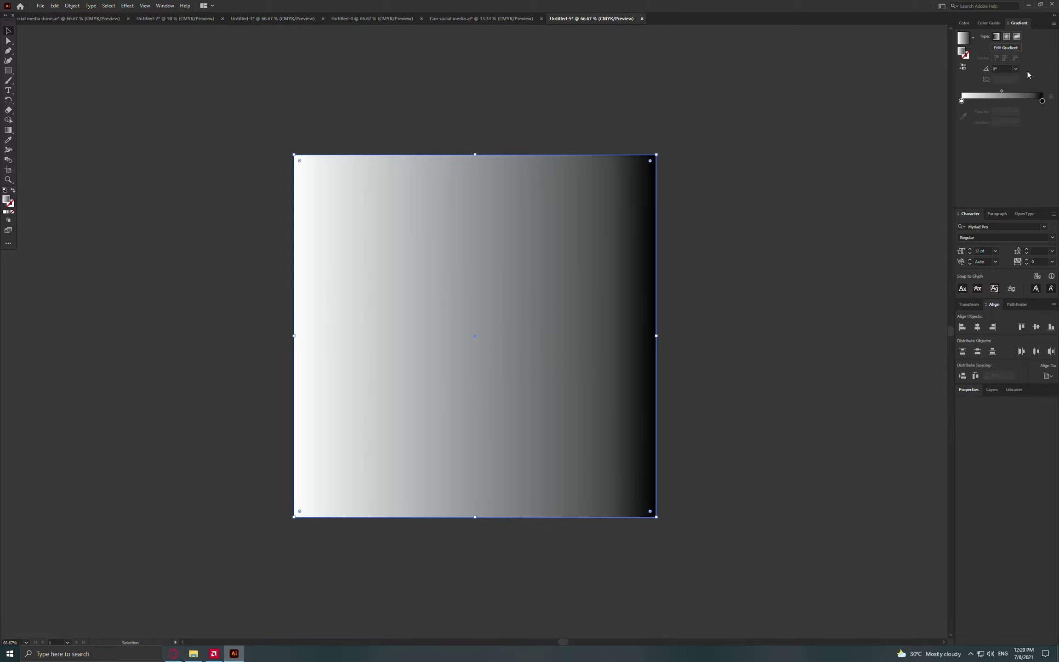
pyautogui.click(1006, 36)
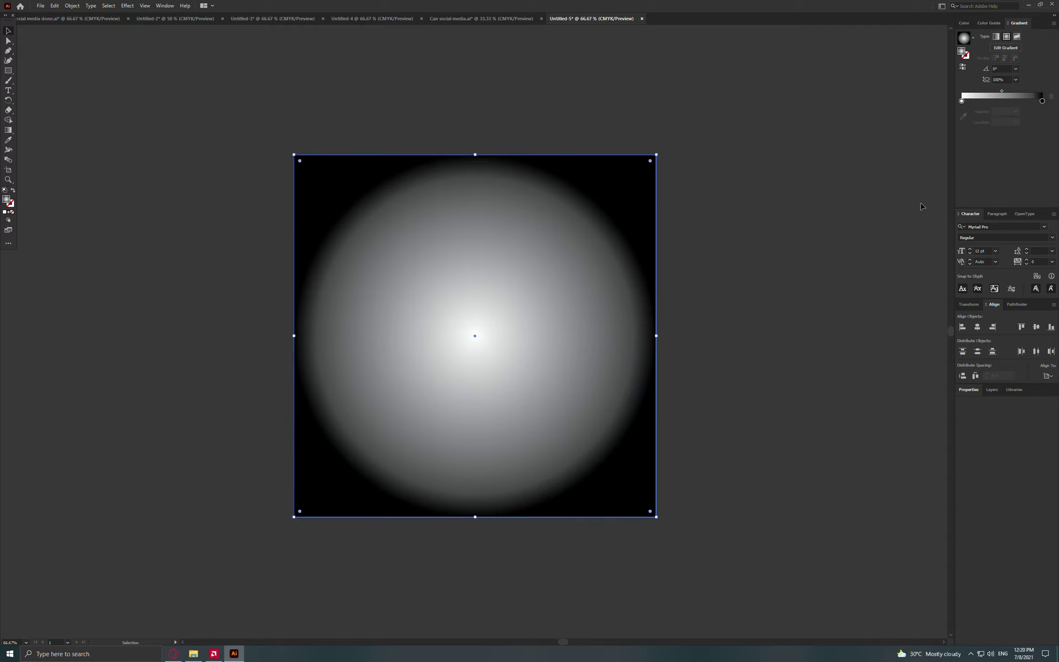
pyautogui.click(1042, 101)
pyautogui.doubleClick(1042, 101)
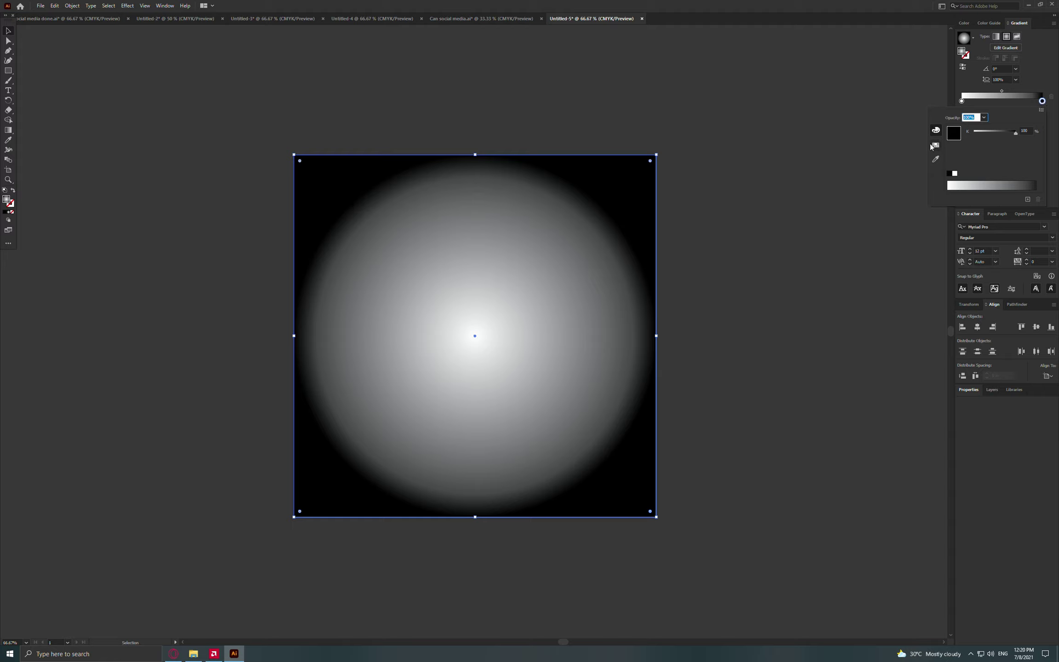
pyautogui.click(932, 146)
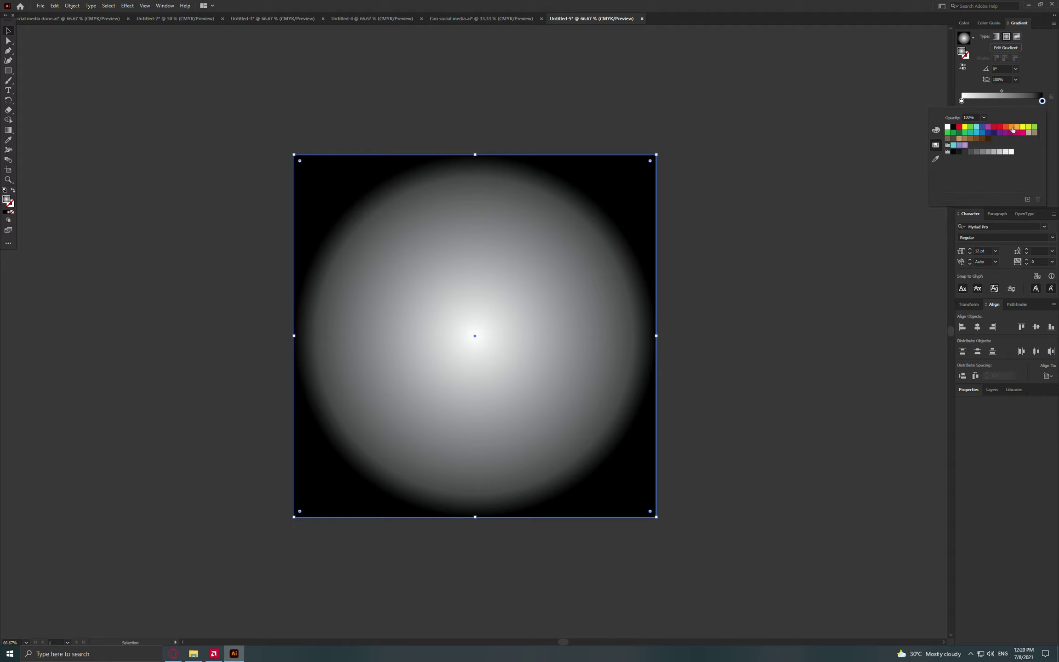
pyautogui.click(1012, 128)
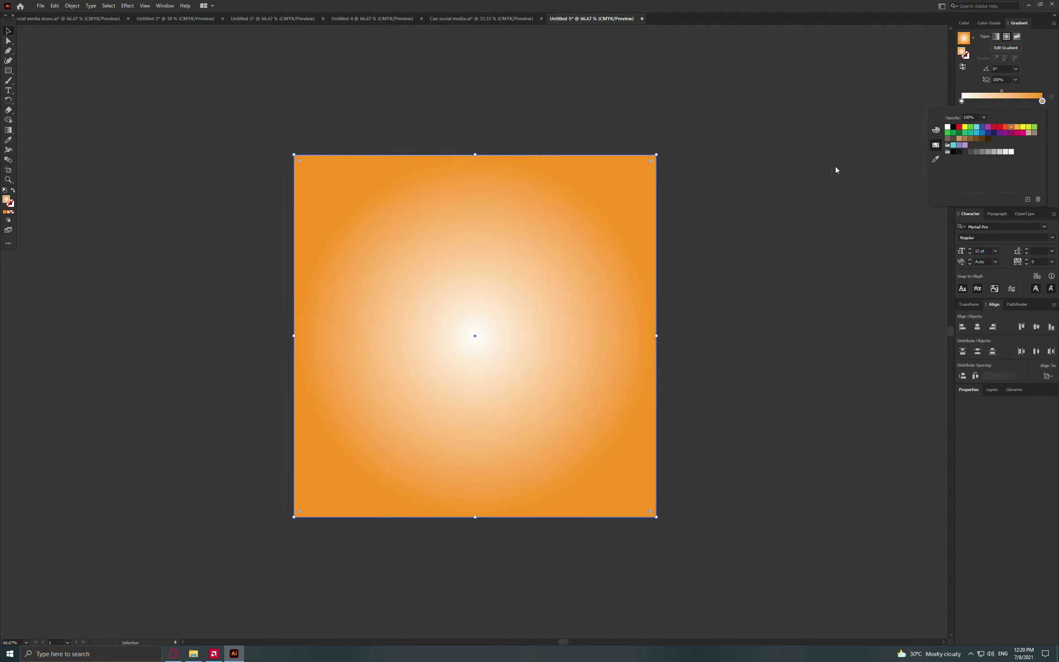
# Set the centre gradient stop to yellow
pyautogui.click(962, 101)
pyautogui.doubleClick(962, 101)
pyautogui.click(1023, 128)
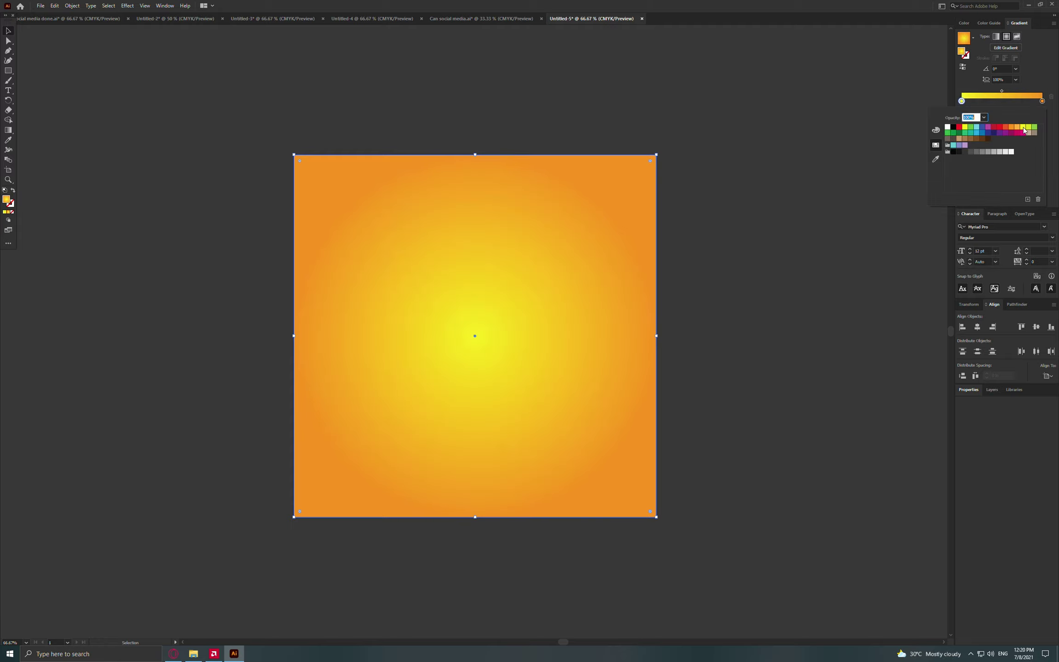
pyautogui.click(773, 133)
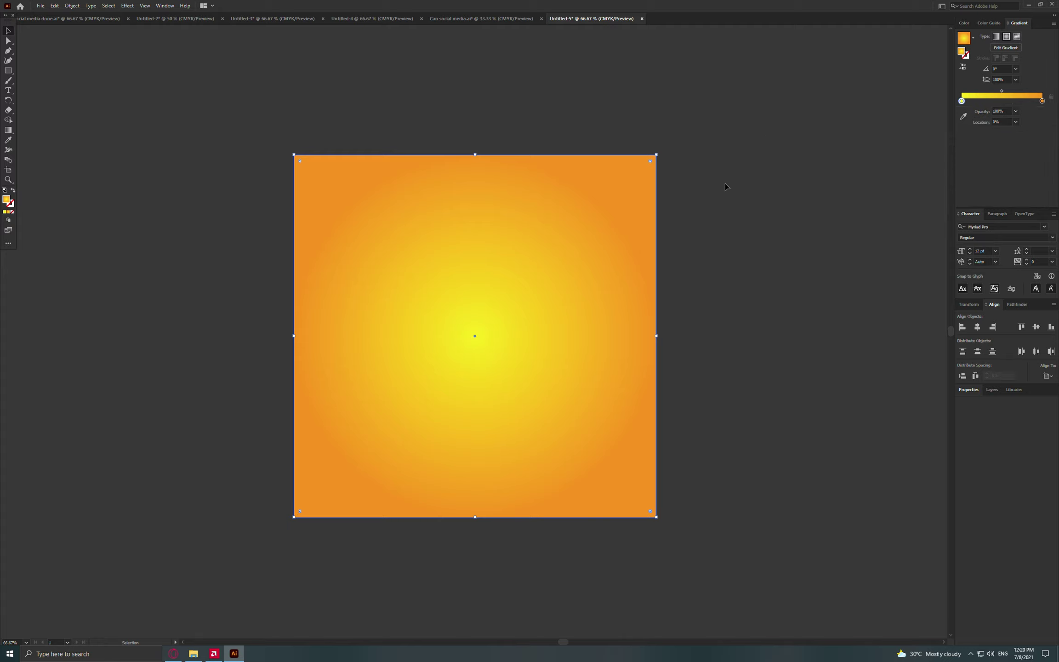
pyautogui.click(725, 184)
pyautogui.hotkey('ctrl', 'z')
pyautogui.click(734, 214)
pyautogui.hotkey('ctrl', 'a')
# Fine-tune the outer stop's CMYK sliders for the orange edge colour
pyautogui.doubleClick(1042, 101)
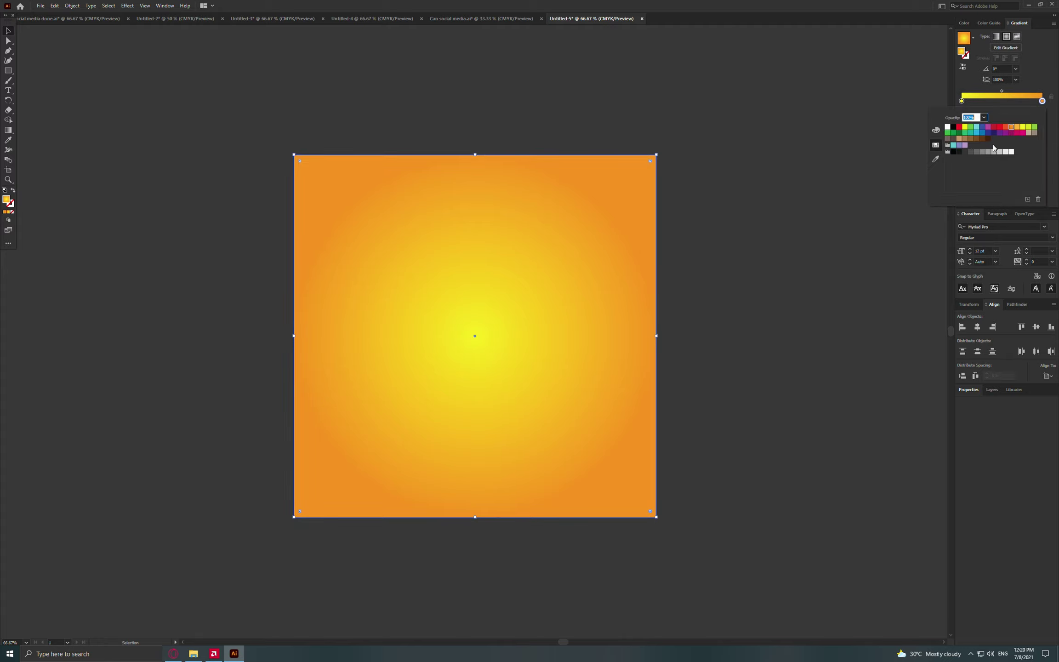
pyautogui.click(936, 131)
pyautogui.moveTo(994, 147); pyautogui.dragTo(981, 147)
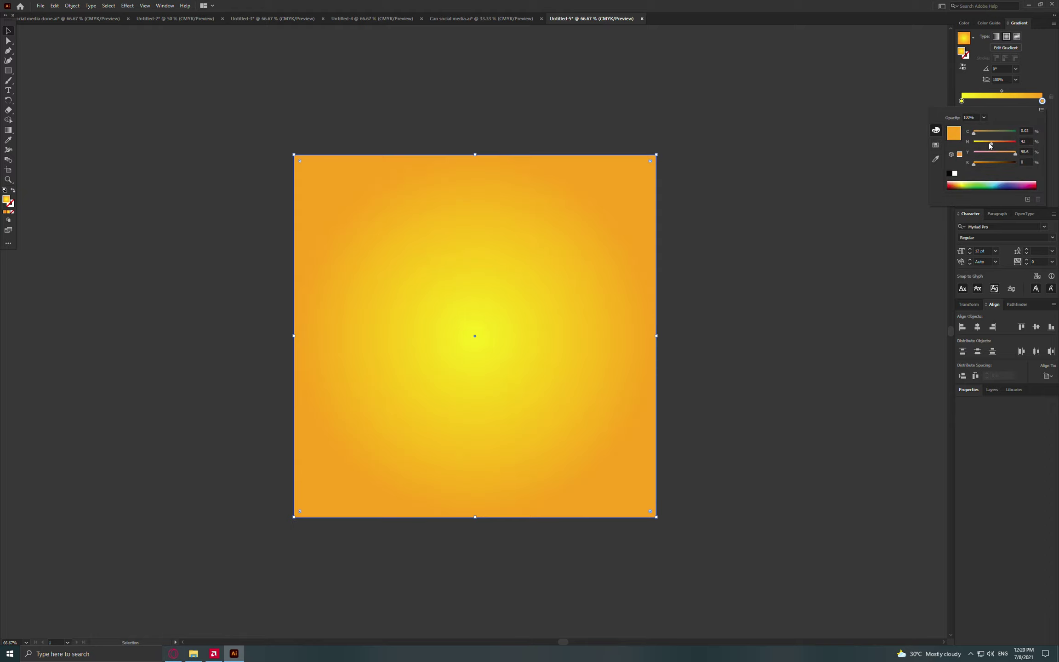
pyautogui.click(992, 143)
pyautogui.click(783, 181)
pyautogui.click(809, 175)
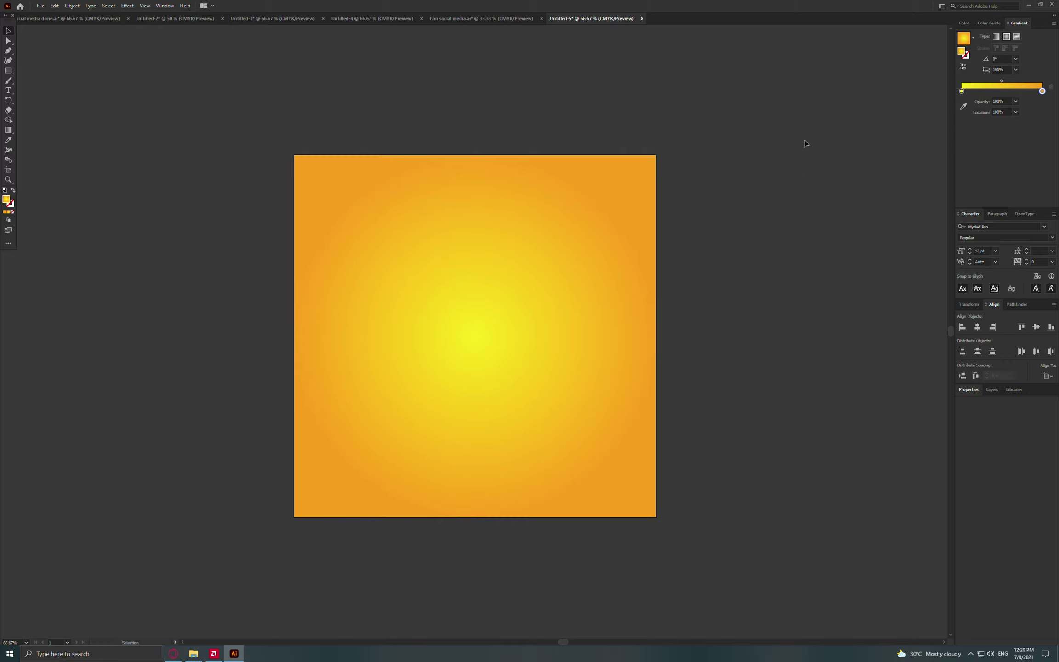
pyautogui.moveTo(522, 293); pyautogui.dragTo(696, 152)
# Drag the can image from Untitled-2 onto the centre of the Untitled-5 artboard
pyautogui.click(192, 21)
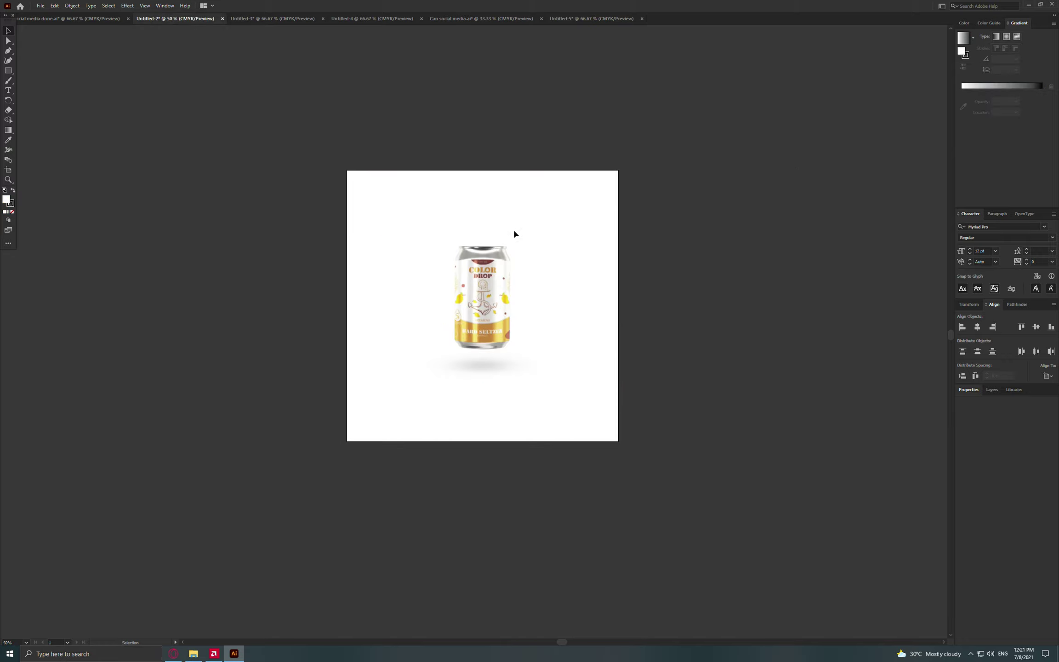
pyautogui.moveTo(502, 288)
pyautogui.mouseDown()
pyautogui.moveTo(571, 17)
pyautogui.moveTo(479, 299)
pyautogui.mouseUp()
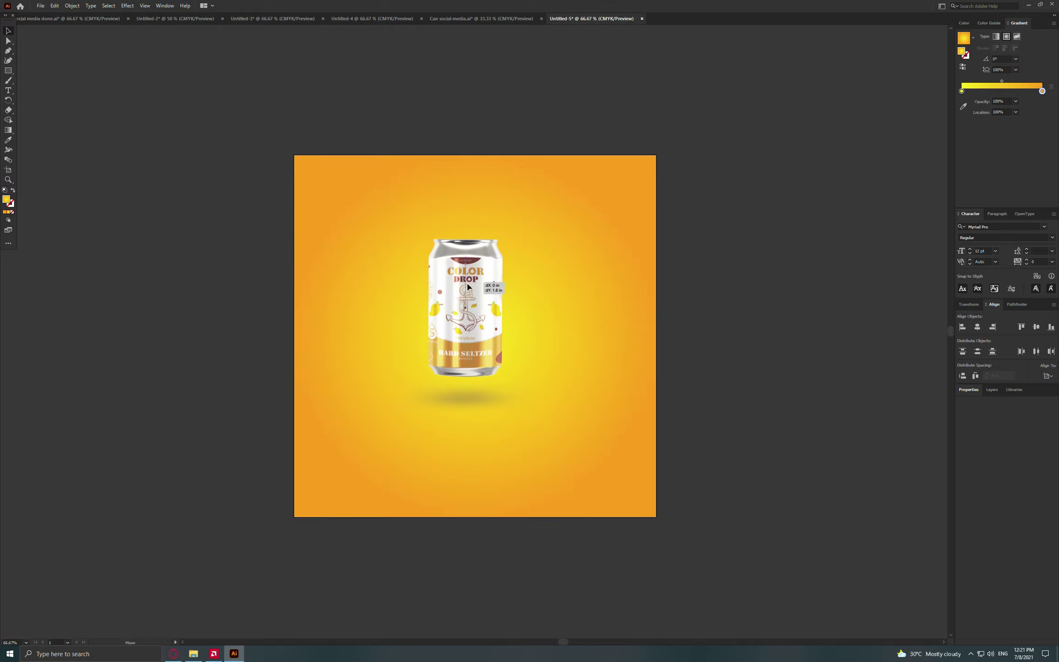
pyautogui.moveTo(479, 299); pyautogui.dragTo(480, 313)
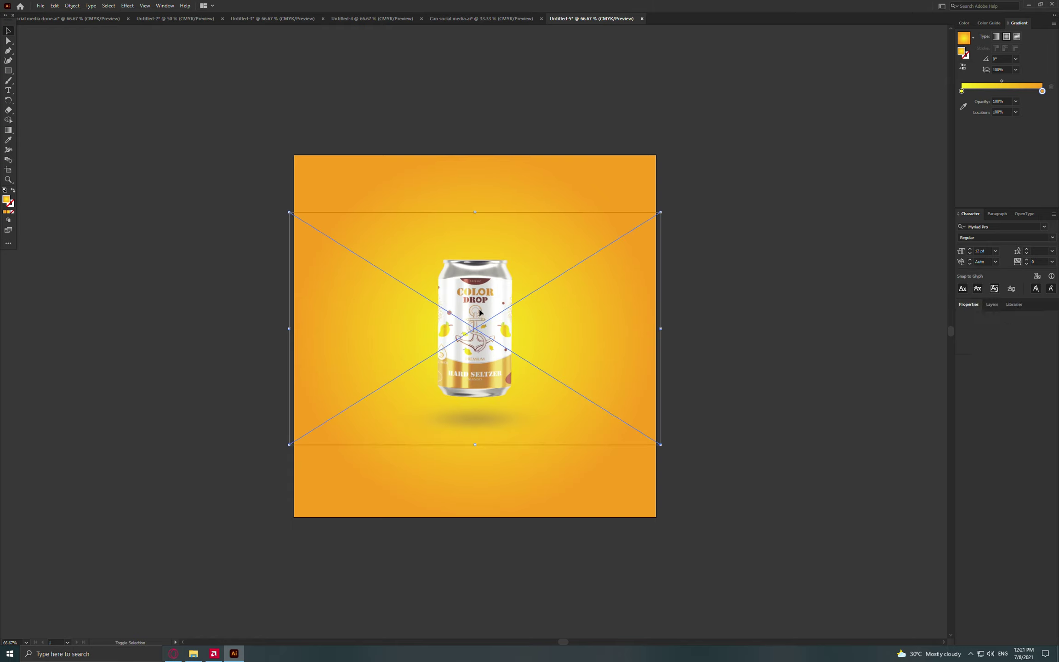
# Centre the can vertically on the artboard with the Align panel
pyautogui.hotkey('shift', 'F7')
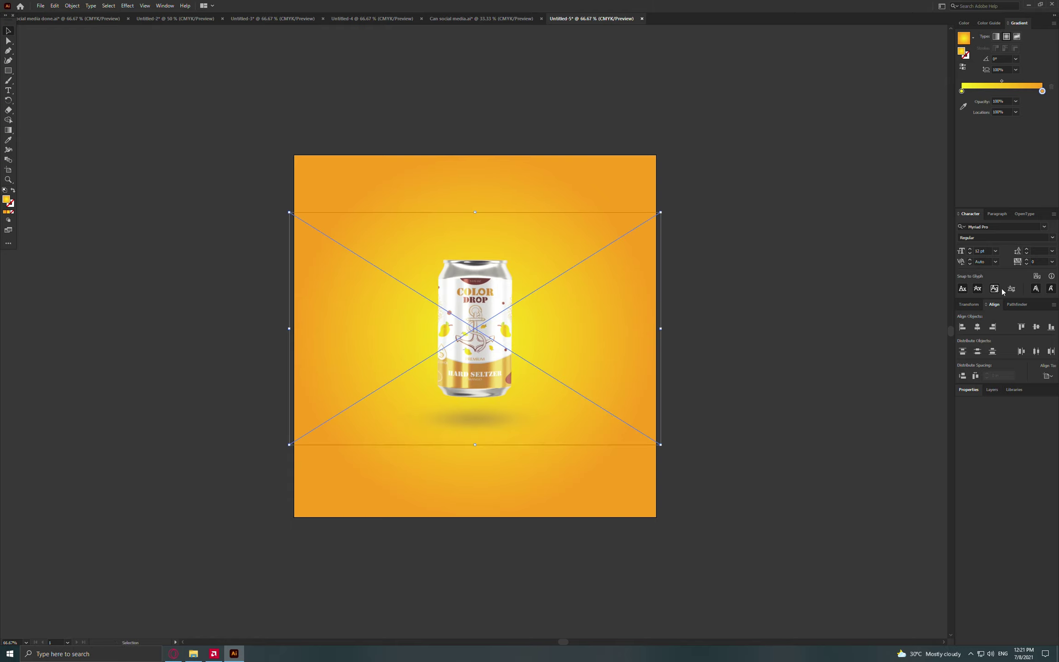
pyautogui.click(1035, 328)
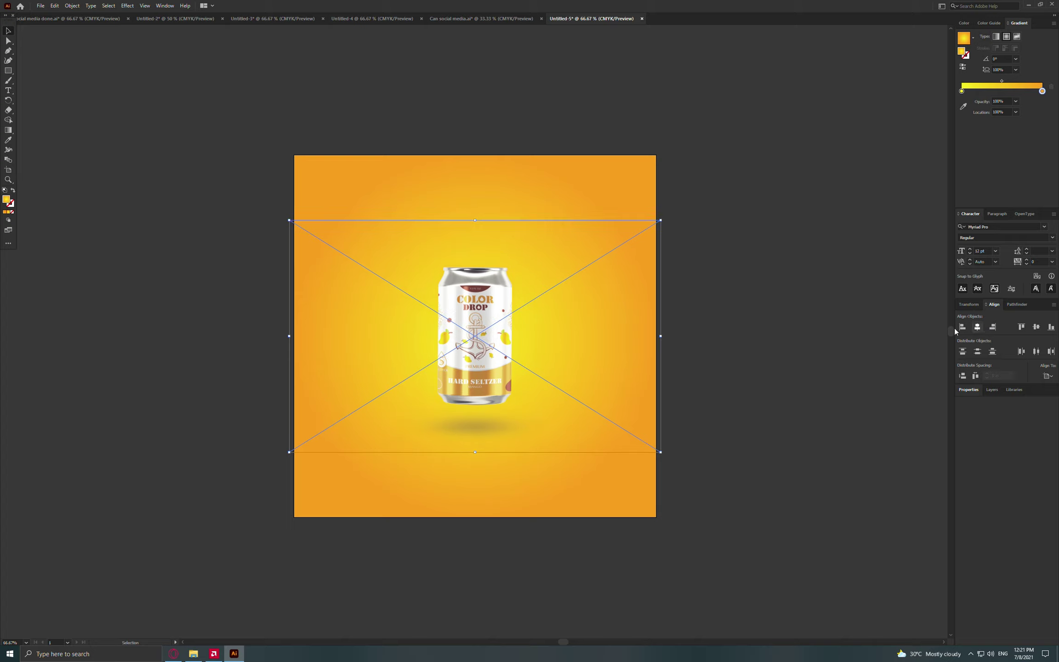
pyautogui.click(677, 334)
pyautogui.moveTo(473, 338); pyautogui.dragTo(483, 333)
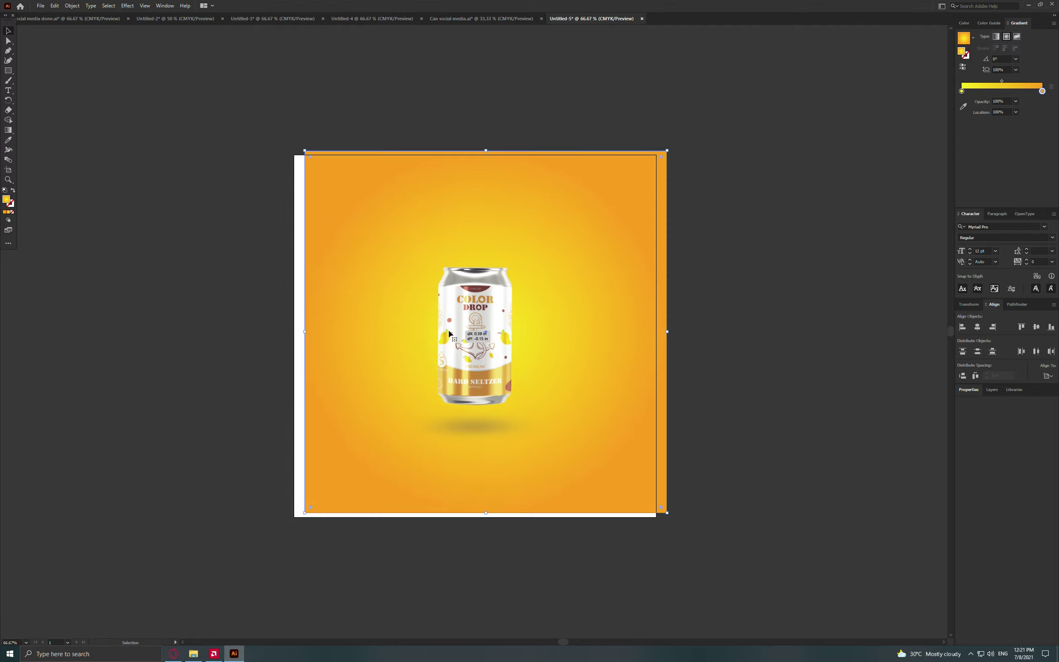
pyautogui.hotkey('ctrl', 'z')
pyautogui.click(697, 300)
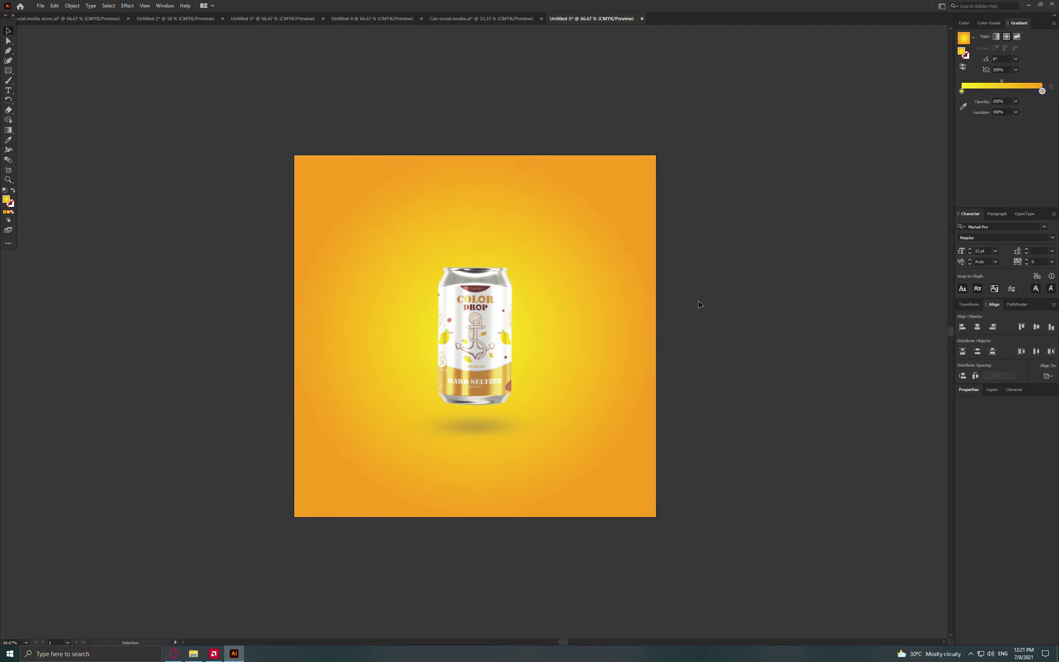
pyautogui.moveTo(570, 258); pyautogui.dragTo(548, 239)
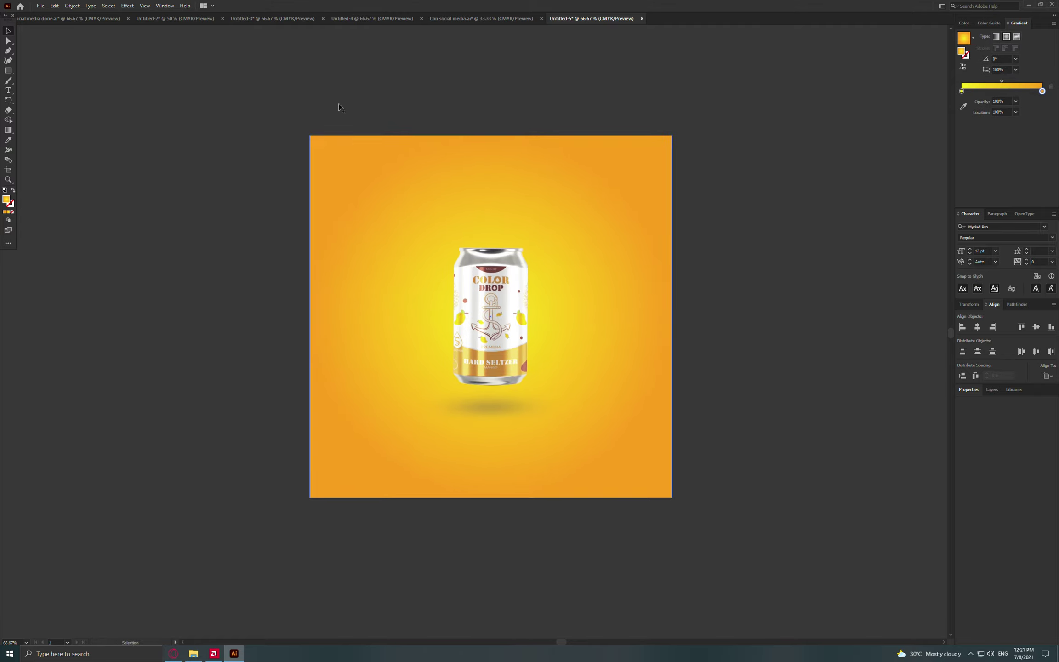
# Marquee-select the juice splash artwork in Untitled-3 and drag it into Untitled-5
pyautogui.click(295, 19)
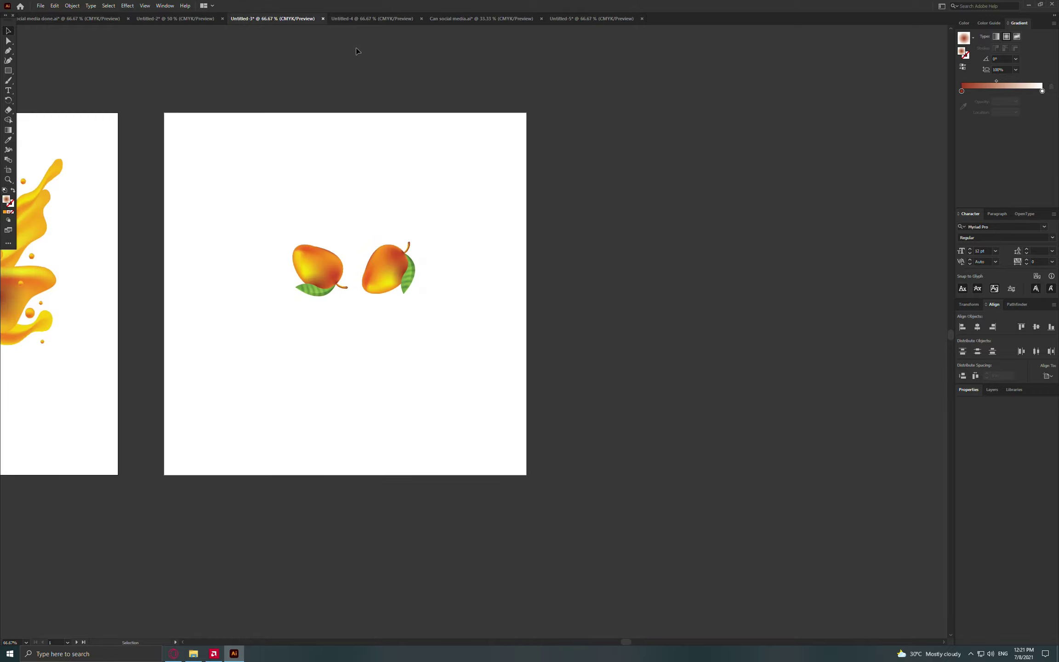
pyautogui.moveTo(317, 120); pyautogui.dragTo(550, 166)
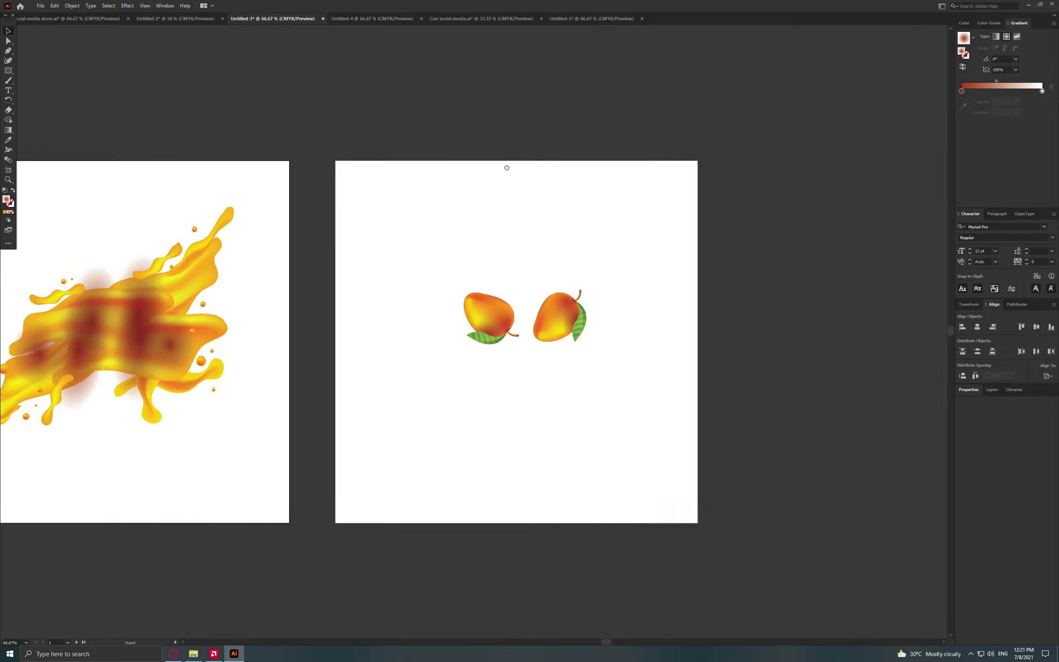
pyautogui.moveTo(371, 178)
pyautogui.mouseDown()
pyautogui.moveTo(53, 456)
pyautogui.moveTo(228, 387)
pyautogui.mouseUp()
pyautogui.moveTo(371, 250)
pyautogui.mouseDown()
pyautogui.moveTo(538, 7)
pyautogui.moveTo(566, 66)
pyautogui.mouseUp()
pyautogui.moveTo(544, 286); pyautogui.dragTo(495, 299)
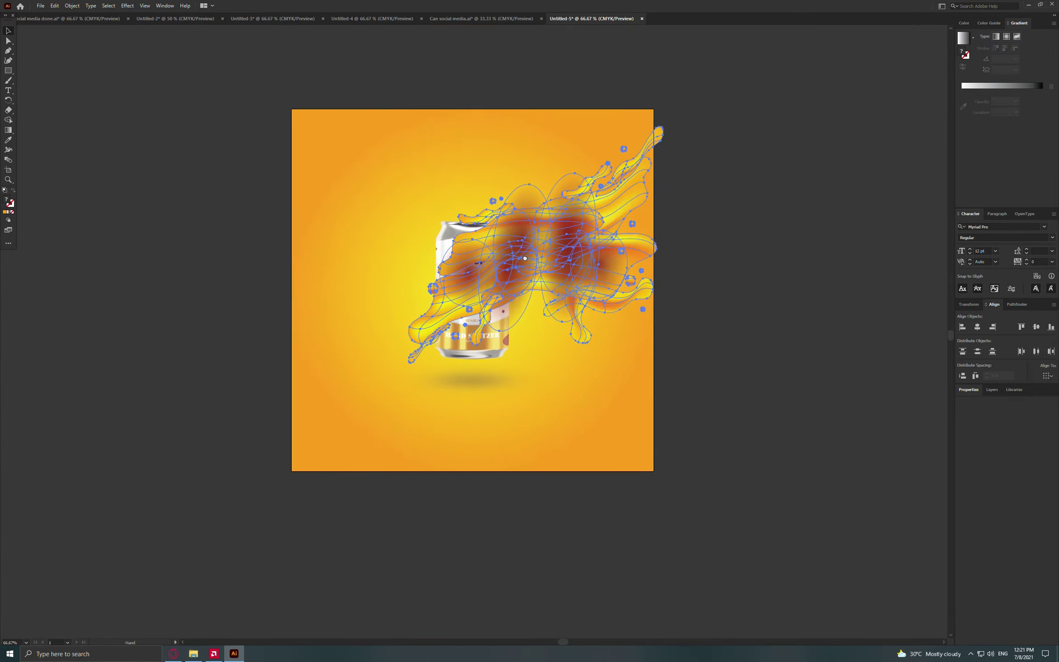
# Drop the splash just right of the artboard and check its gradient blobs
pyautogui.moveTo(496, 298); pyautogui.dragTo(805, 268)
pyautogui.moveTo(789, 375); pyautogui.dragTo(720, 366)
pyautogui.click(642, 290)
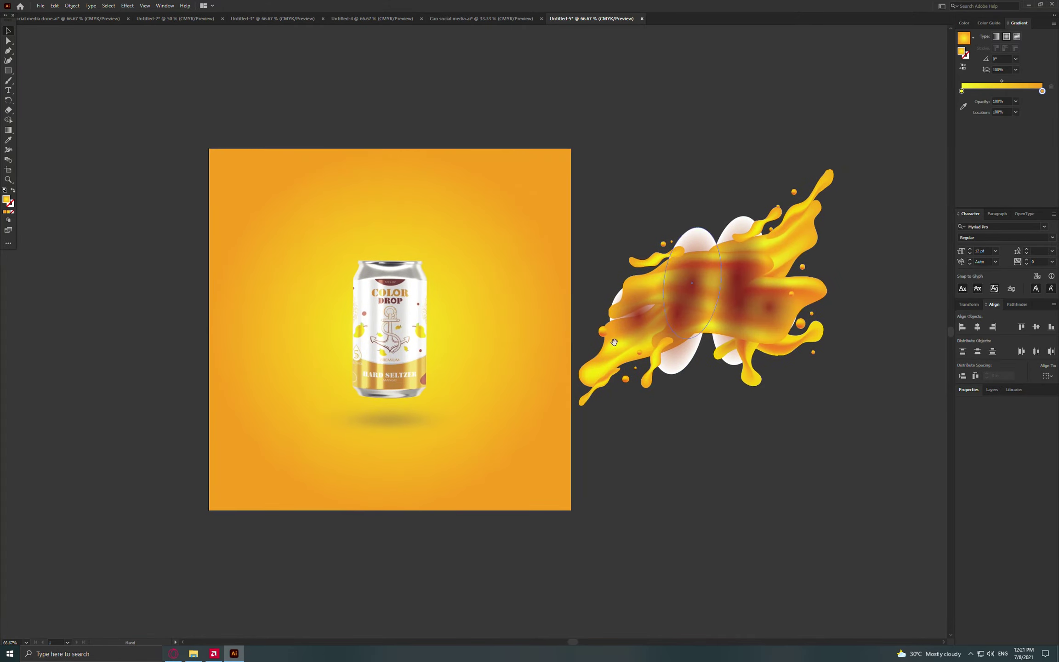
pyautogui.moveTo(643, 290)
pyautogui.mouseDown()
pyautogui.moveTo(500, 249)
pyautogui.moveTo(473, 263)
pyautogui.mouseUp()
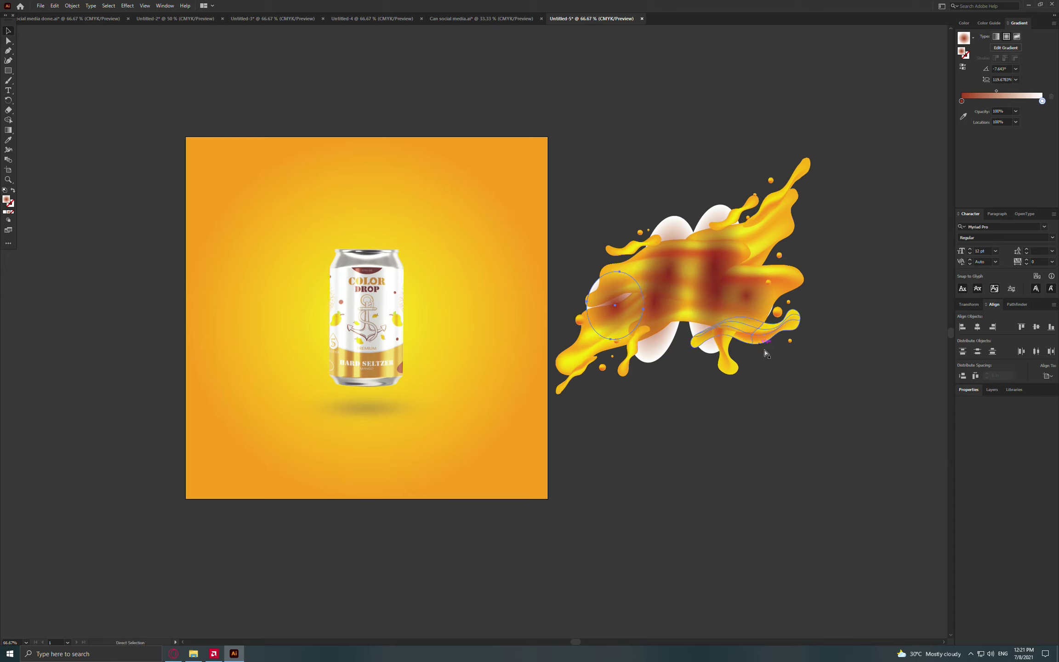
pyautogui.moveTo(592, 186); pyautogui.dragTo(774, 333)
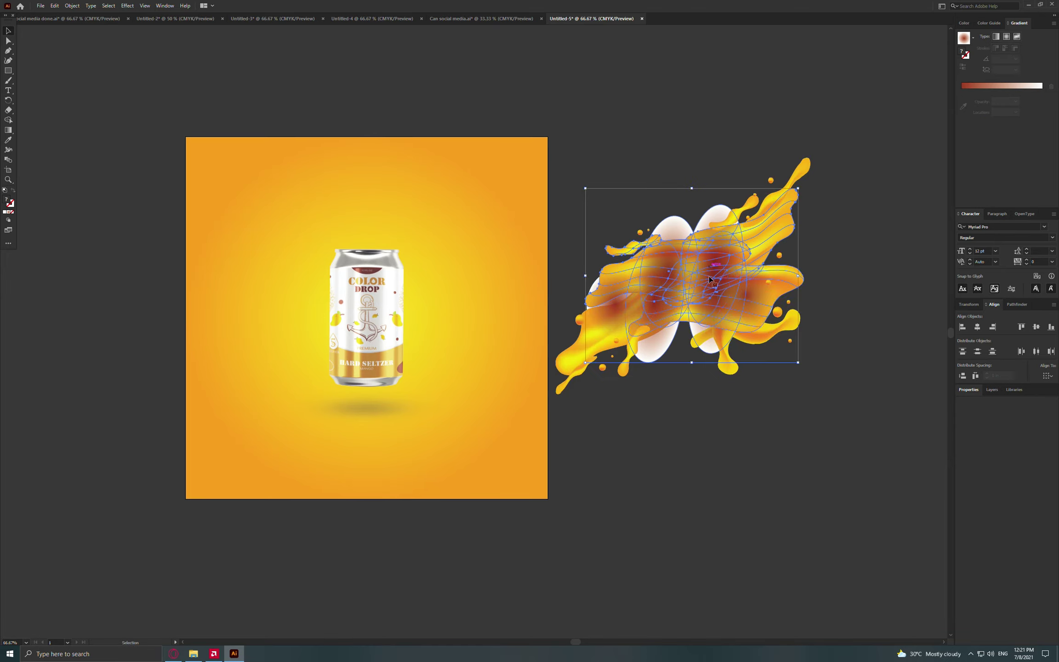
pyautogui.click(817, 399)
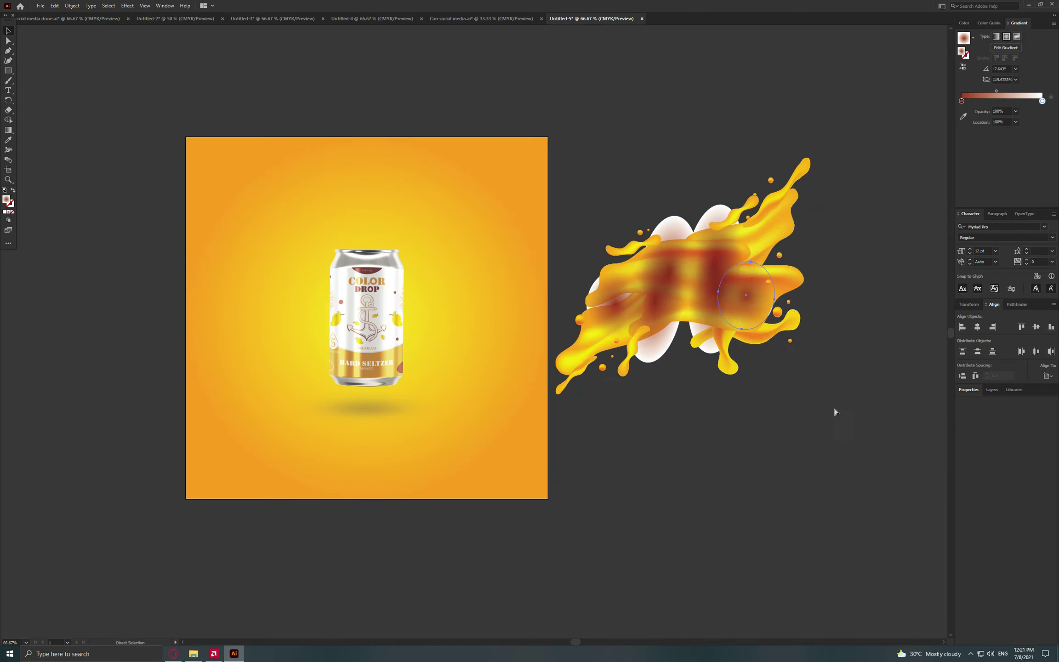
# Place the yellow drip at the can's lower left, above the background but behind the can
pyautogui.moveTo(660, 294); pyautogui.dragTo(707, 319)
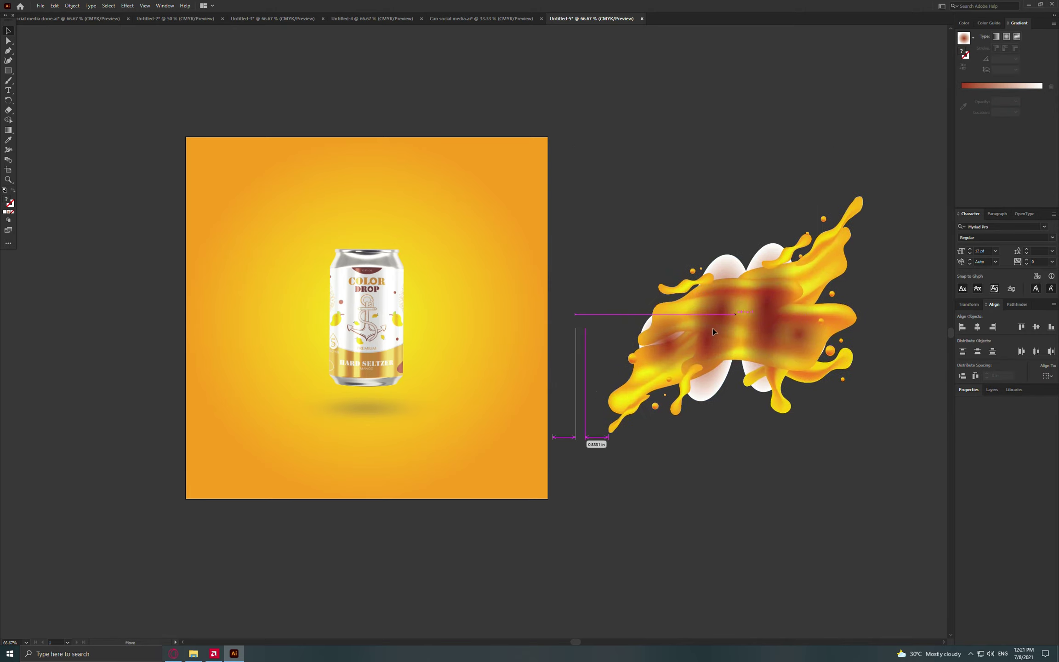
pyautogui.moveTo(669, 251); pyautogui.dragTo(663, 261)
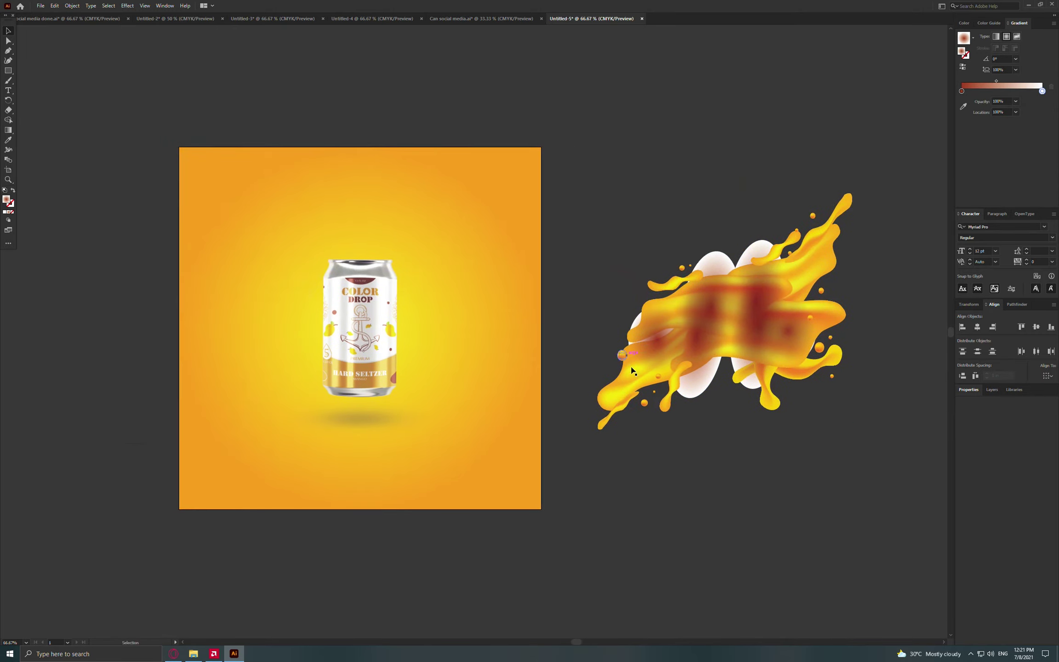
pyautogui.moveTo(635, 382); pyautogui.dragTo(312, 371)
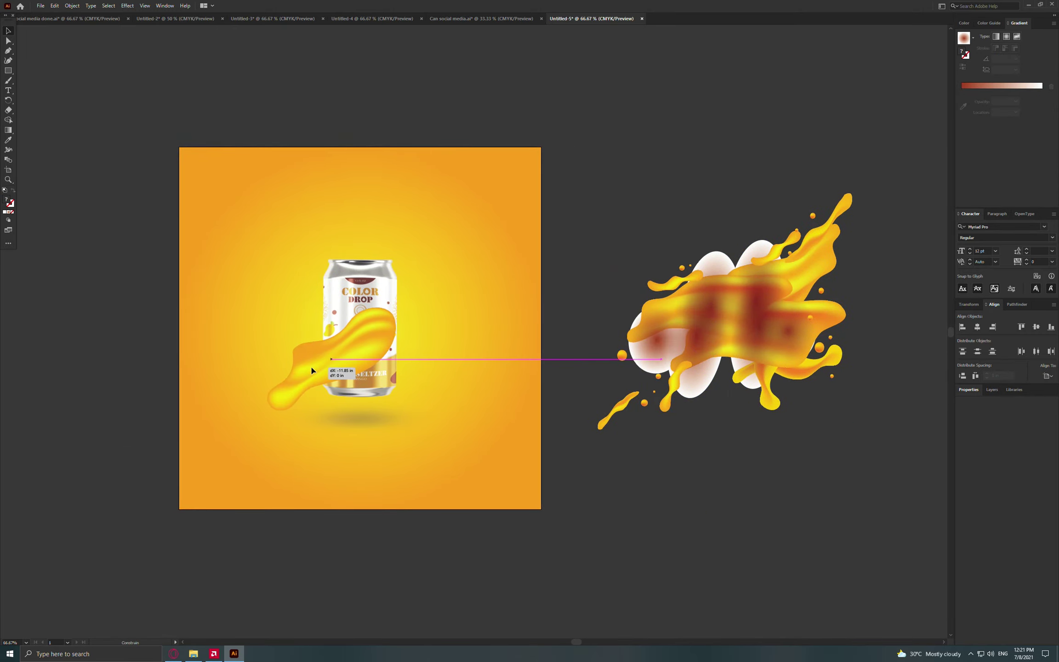
pyautogui.hotkey('ctrl', 'shift', '[')
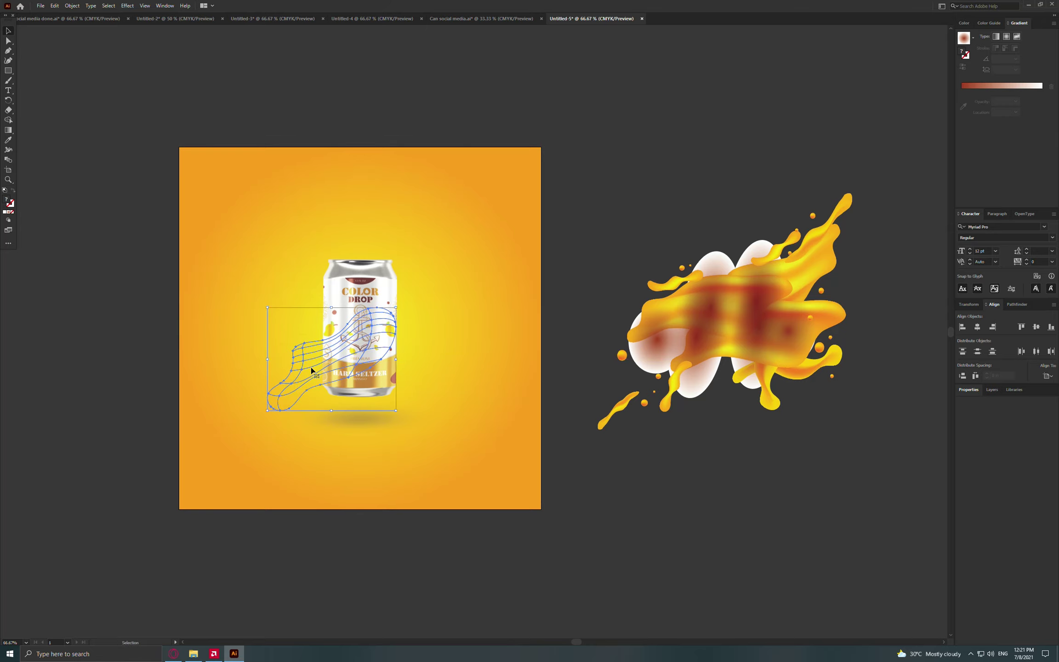
pyautogui.hotkey('ctrl', ']')
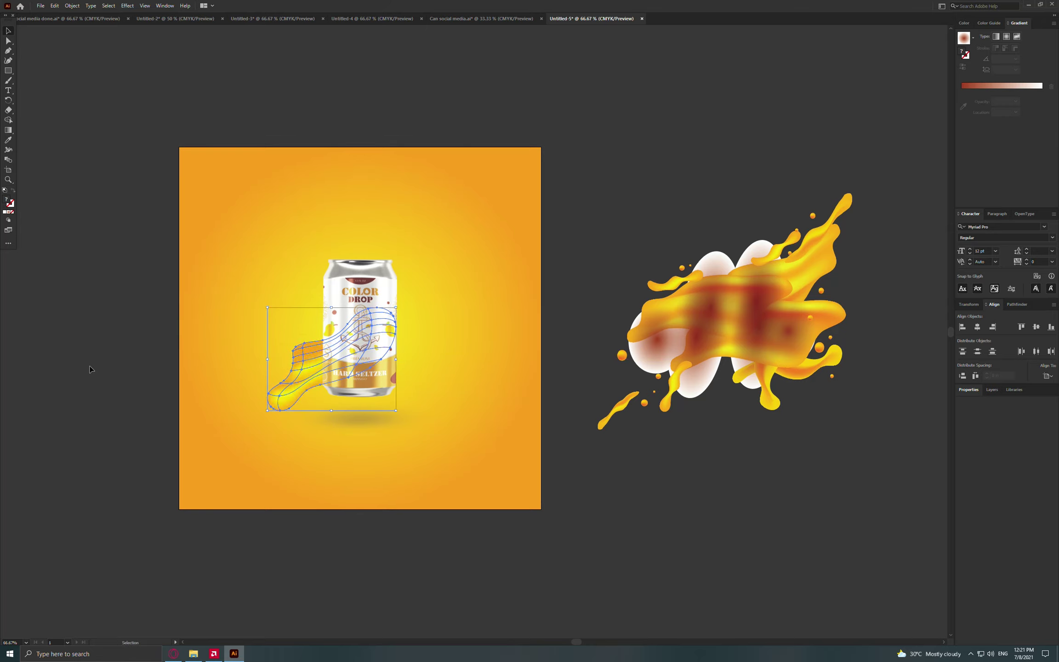
pyautogui.click(90, 369)
pyautogui.moveTo(305, 372); pyautogui.dragTo(293, 380)
pyautogui.click(650, 456)
pyautogui.moveTo(608, 399); pyautogui.dragTo(329, 396)
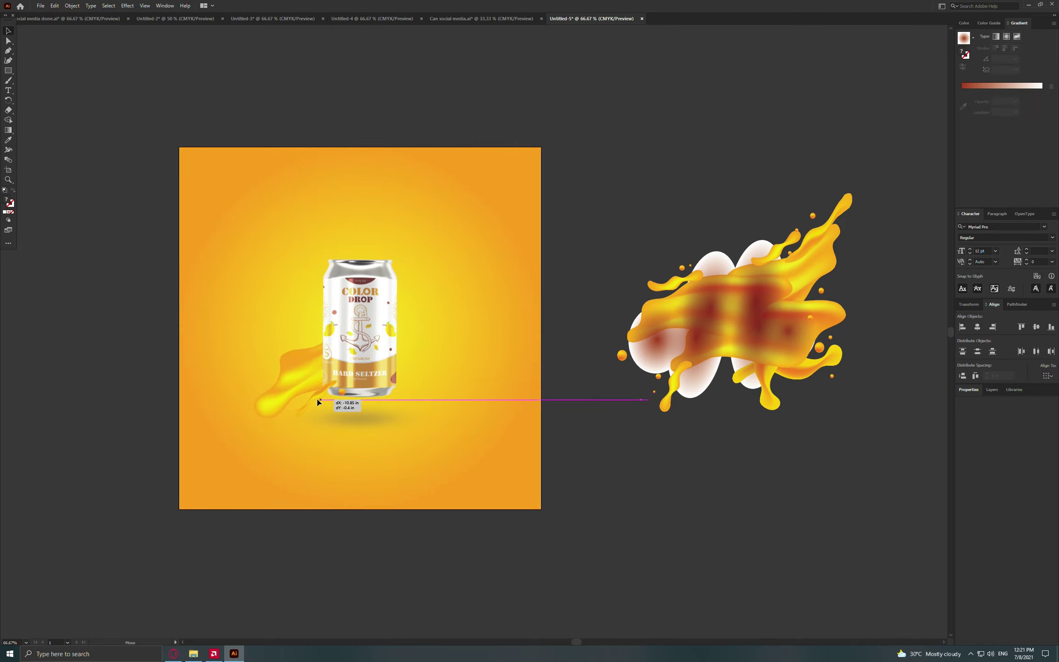
pyautogui.moveTo(329, 396); pyautogui.dragTo(294, 388)
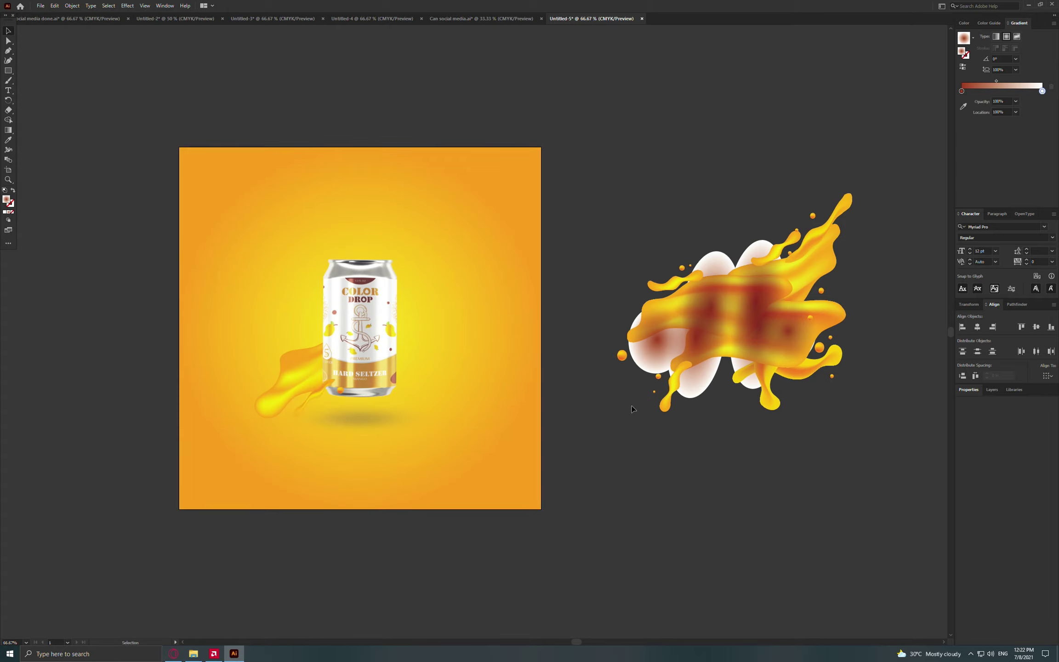
# Raise the background's outer gradient stop magenta to 52 for a more orange edge
pyautogui.click(473, 299)
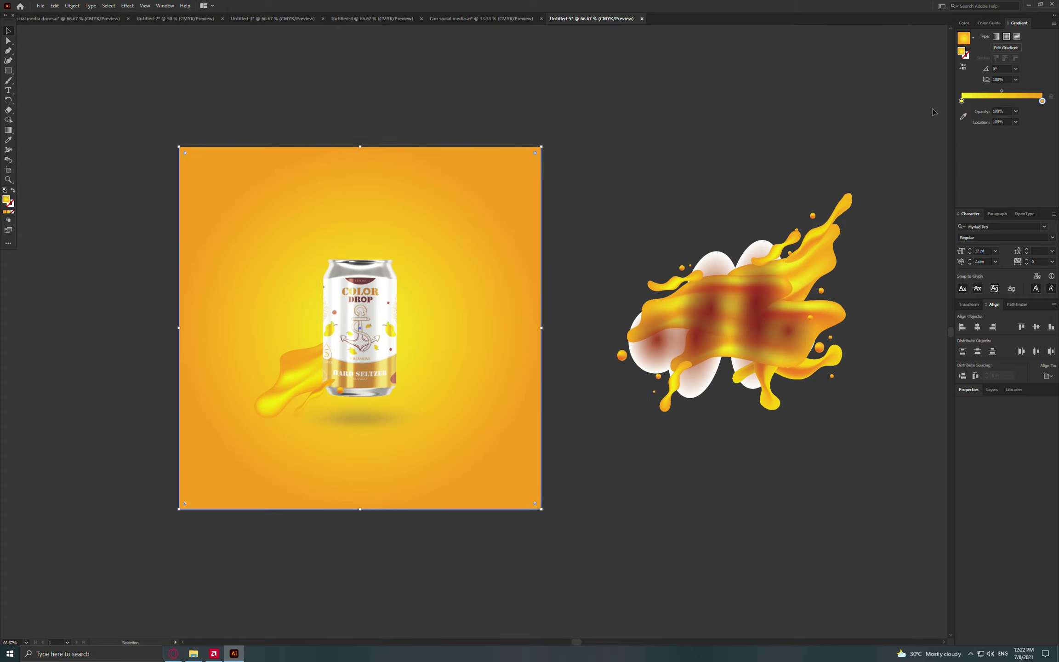
pyautogui.doubleClick(1042, 101)
pyautogui.moveTo(994, 143); pyautogui.dragTo(992, 145)
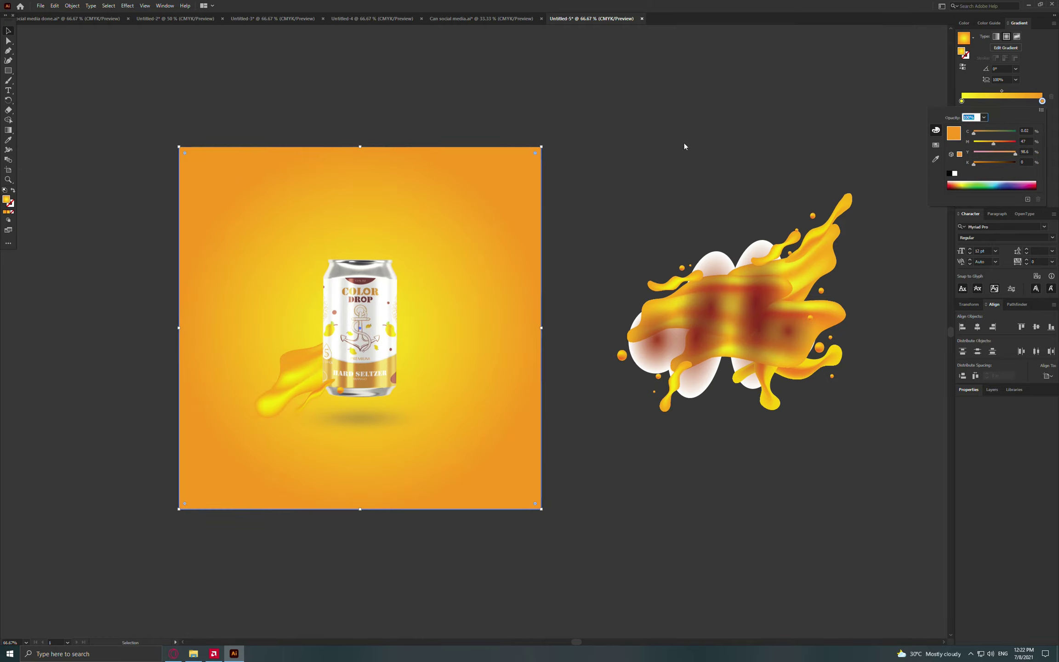
pyautogui.click(630, 205)
pyautogui.click(630, 184)
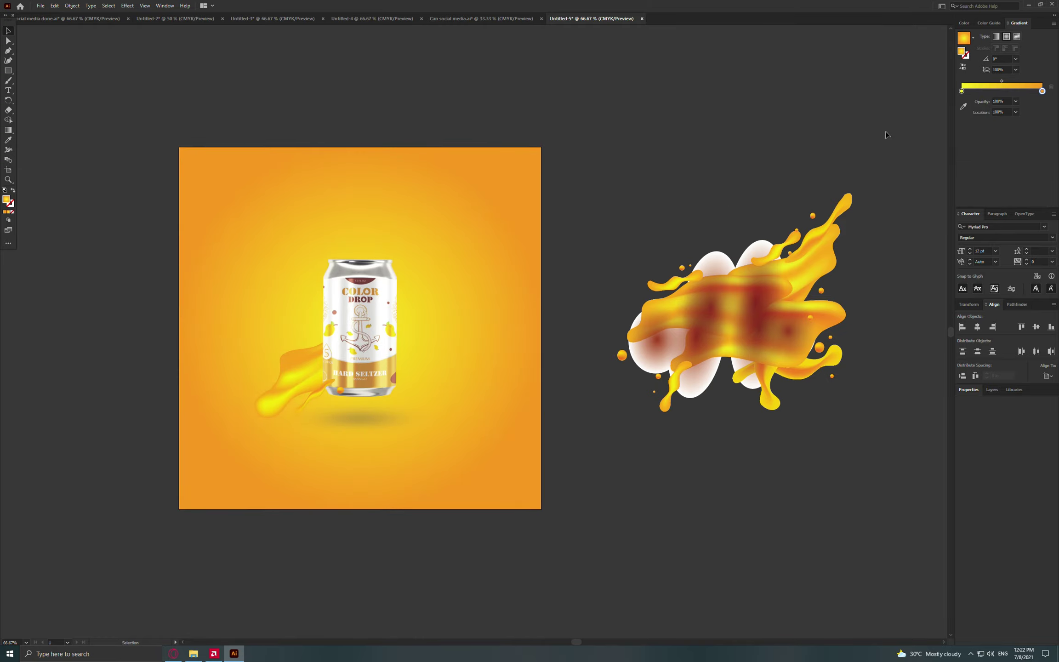
pyautogui.moveTo(961, 91); pyautogui.dragTo(989, 91)
# Undo the stop shift and move the red radial blob onto the can's left side
pyautogui.hotkey('ctrl', 'z')
pyautogui.press('v')
pyautogui.moveTo(672, 321); pyautogui.dragTo(339, 326)
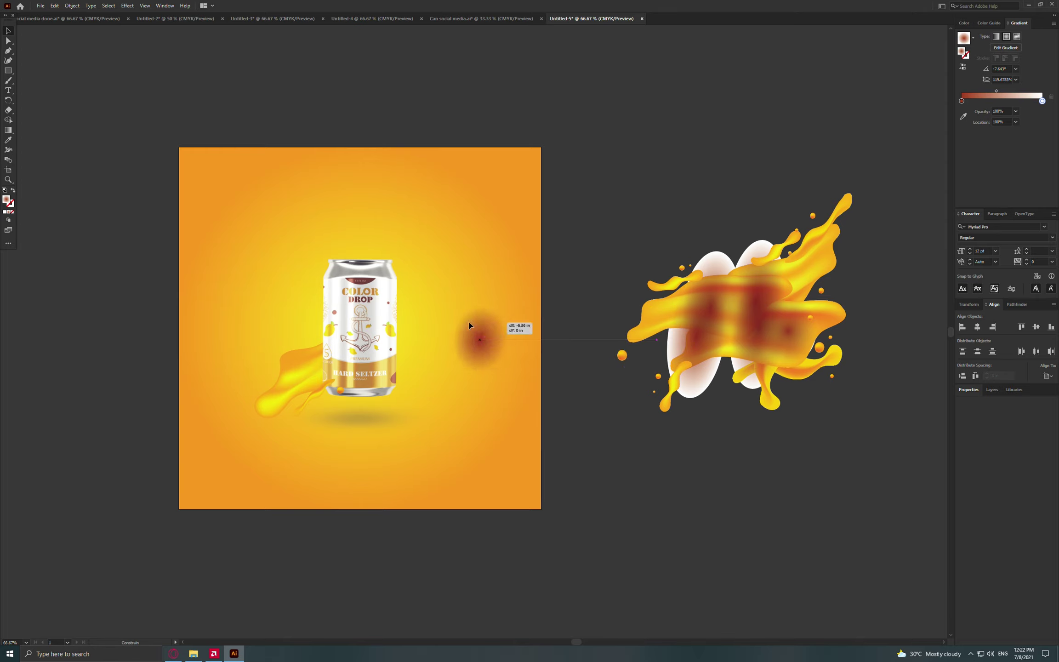
pyautogui.moveTo(339, 327); pyautogui.dragTo(333, 327)
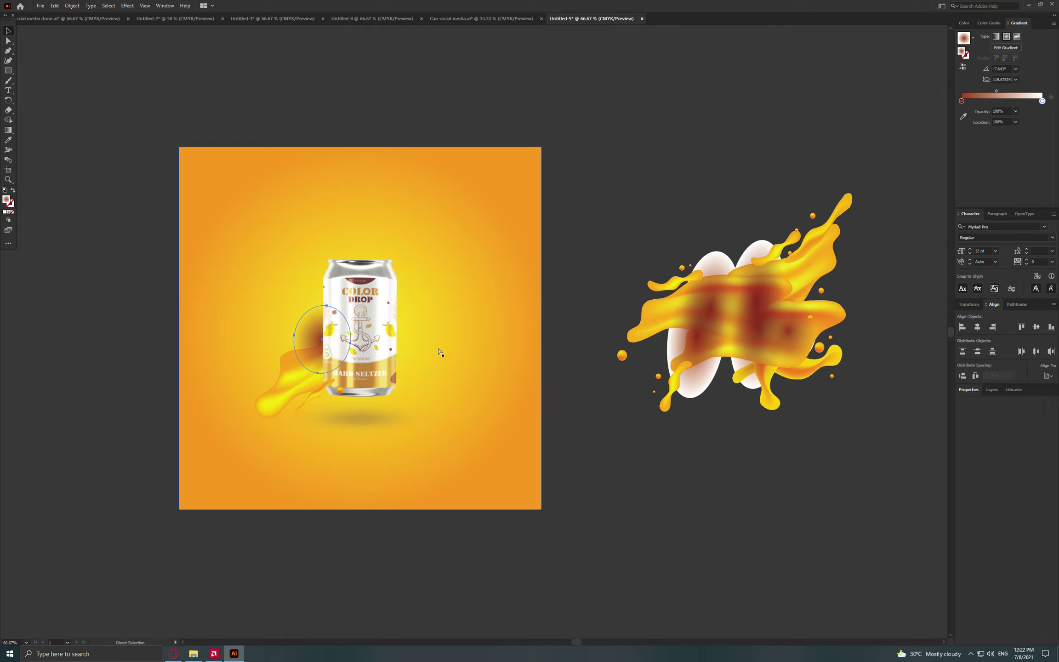
pyautogui.moveTo(313, 341); pyautogui.dragTo(322, 349)
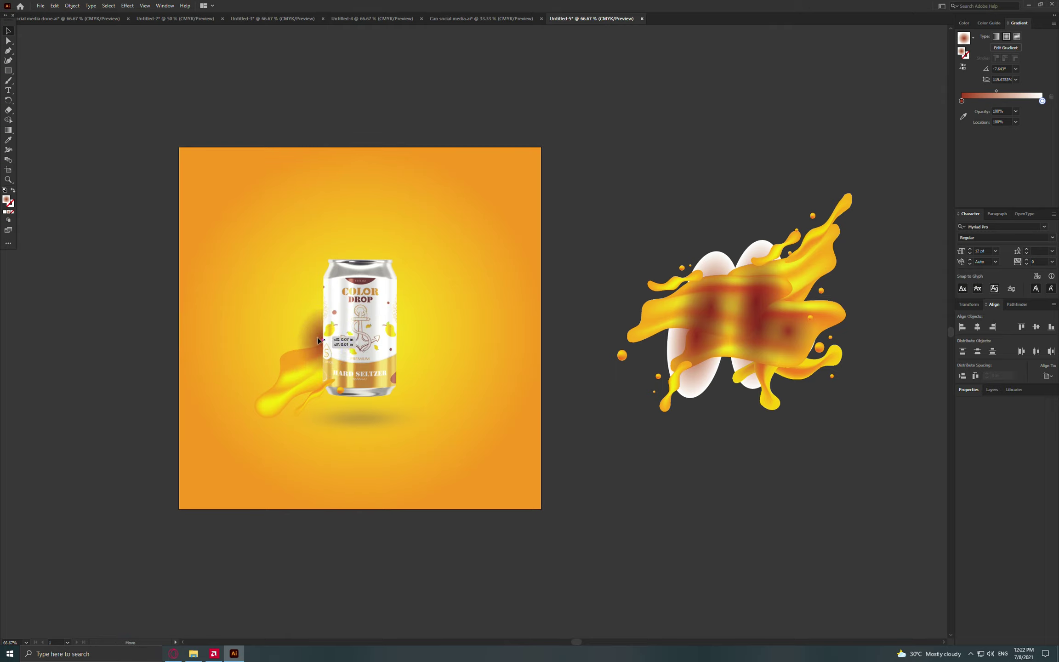
# Add another splash piece beside the can and send the red blur behind the can
pyautogui.moveTo(623, 319); pyautogui.dragTo(299, 321)
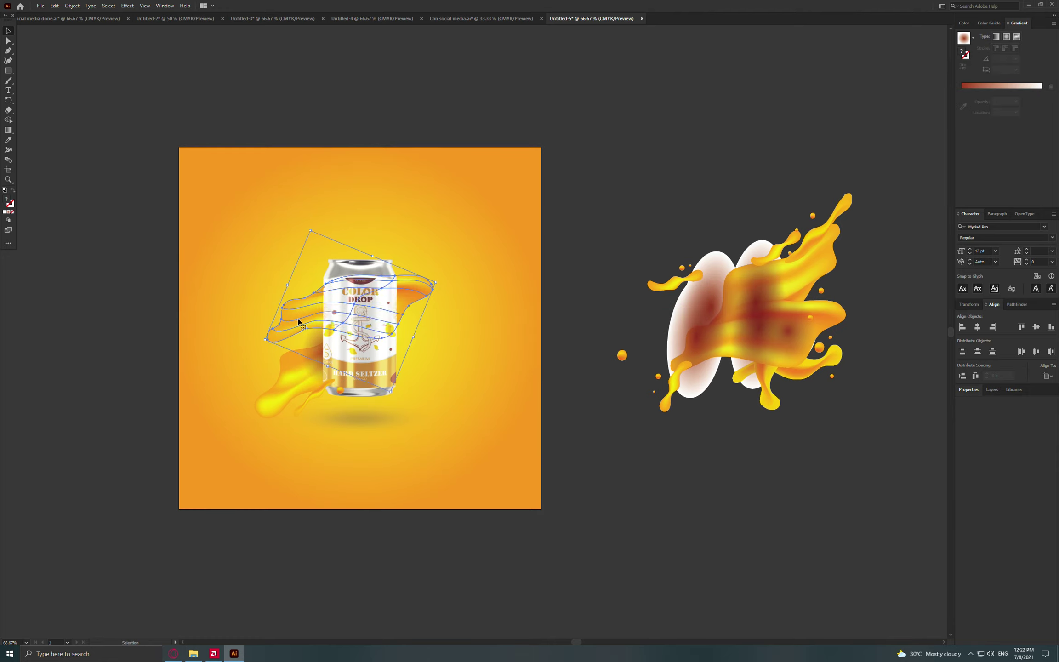
pyautogui.moveTo(314, 322); pyautogui.dragTo(313, 339)
pyautogui.click(625, 256)
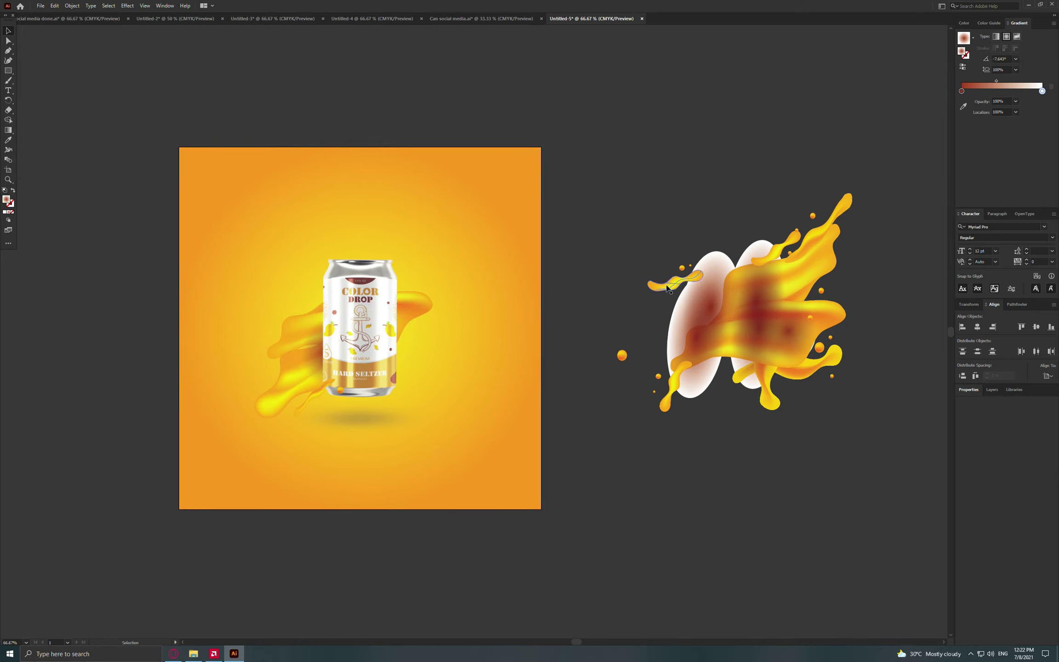
pyautogui.moveTo(659, 245)
pyautogui.mouseDown()
pyautogui.moveTo(675, 271)
pyautogui.moveTo(335, 298)
pyautogui.mouseUp()
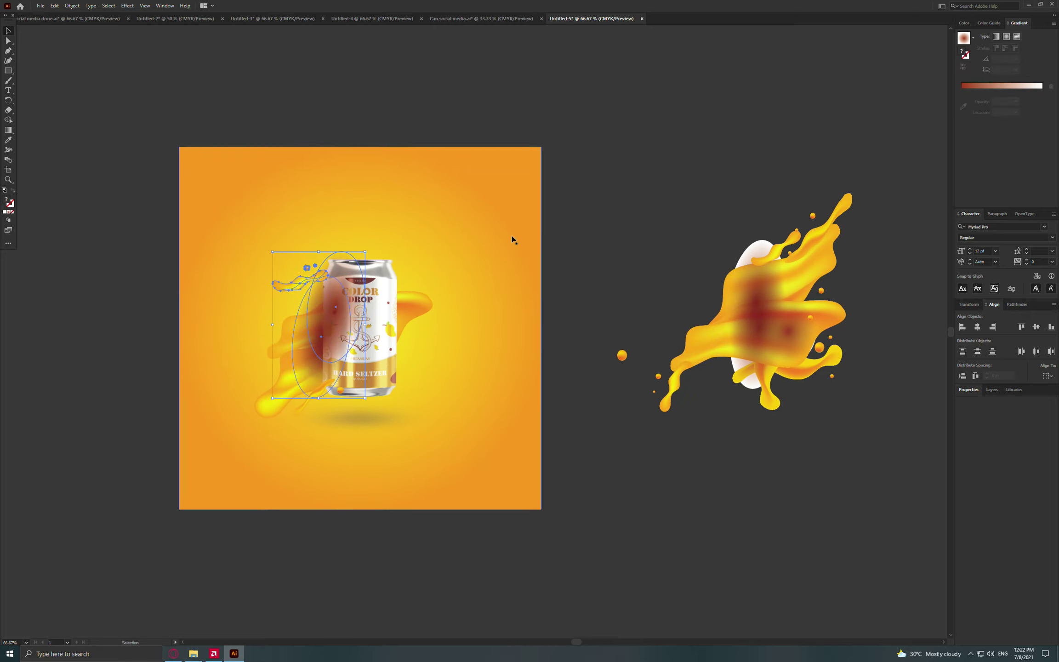
pyautogui.click(465, 350)
pyautogui.click(367, 350)
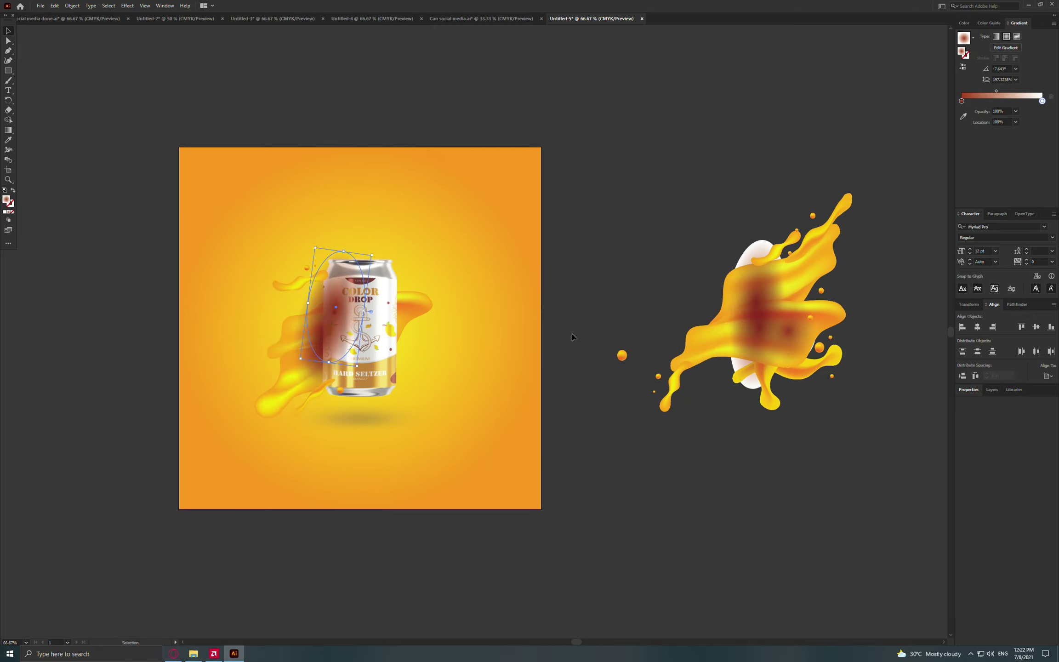
pyautogui.hotkey('ctrl', '[')
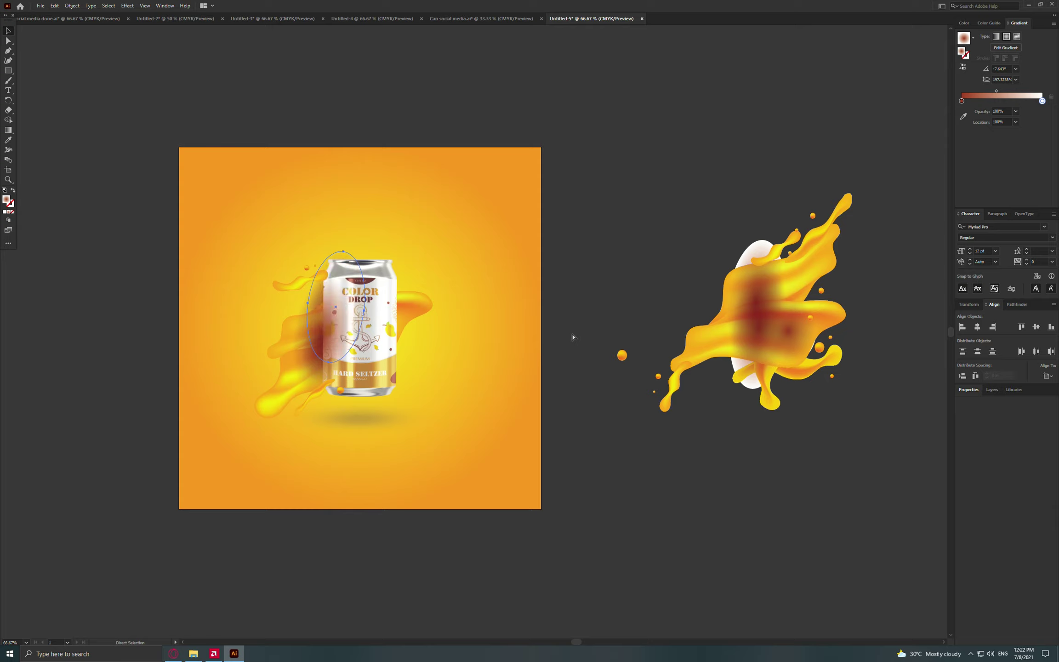
# Nudge the left splash and small droplet into place near the can's top left
pyautogui.click(571, 333)
pyautogui.press('v')
pyautogui.click(347, 324)
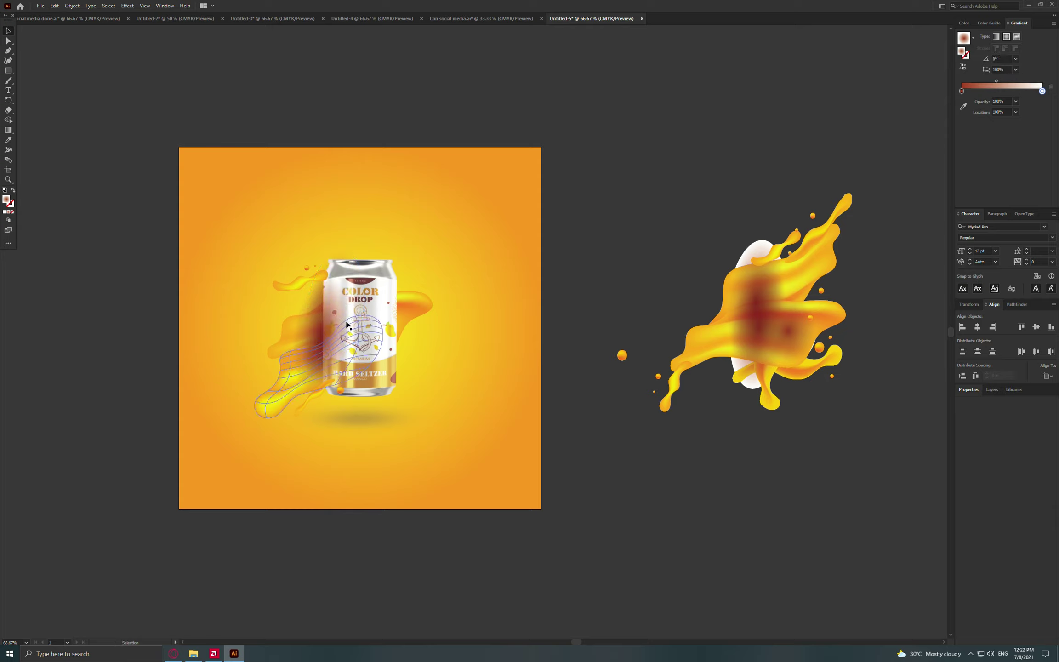
pyautogui.press('a')
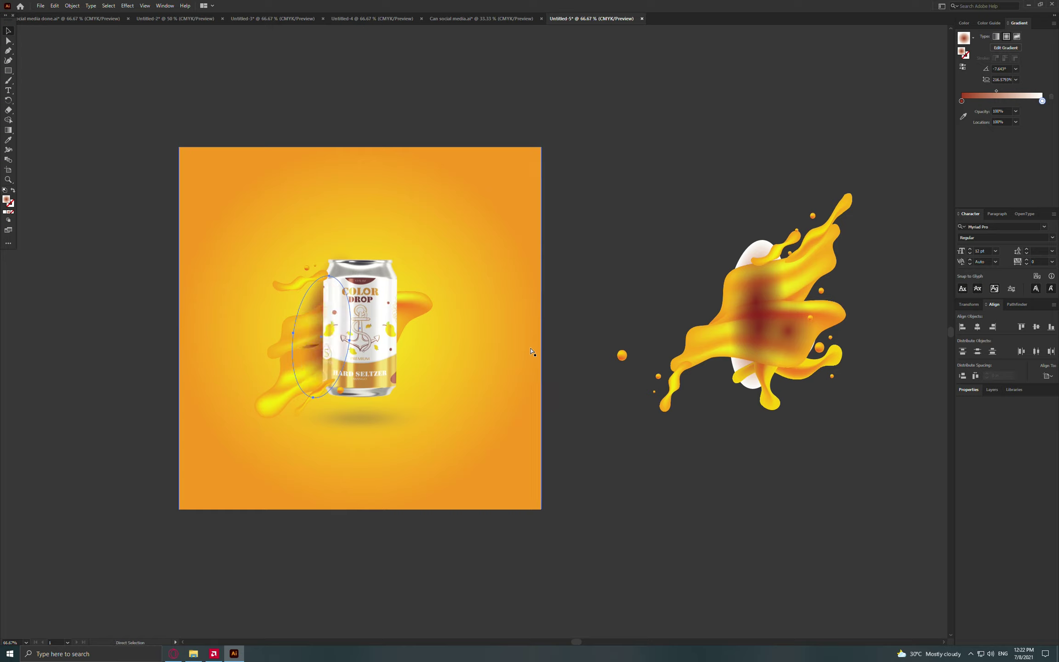
pyautogui.press('v')
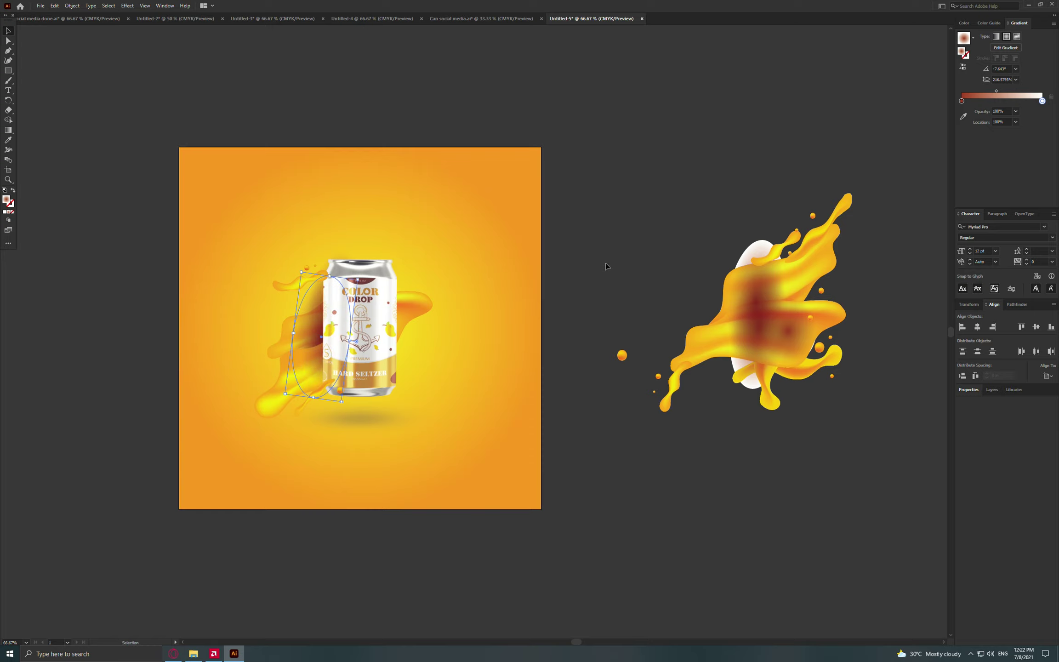
pyautogui.click(611, 288)
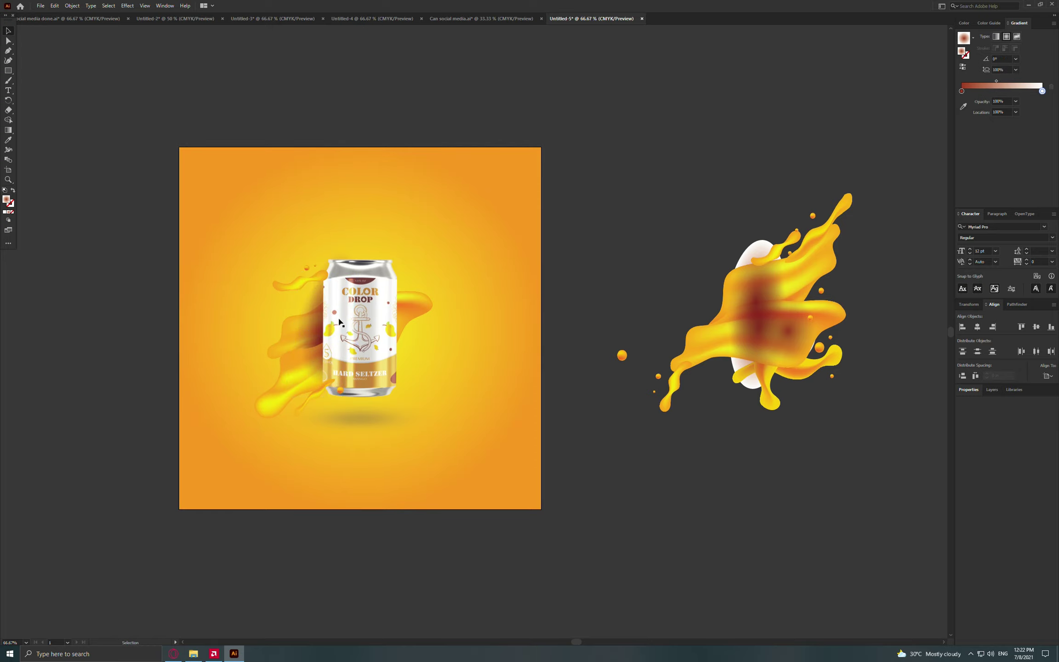
pyautogui.press('a')
pyautogui.click(294, 264)
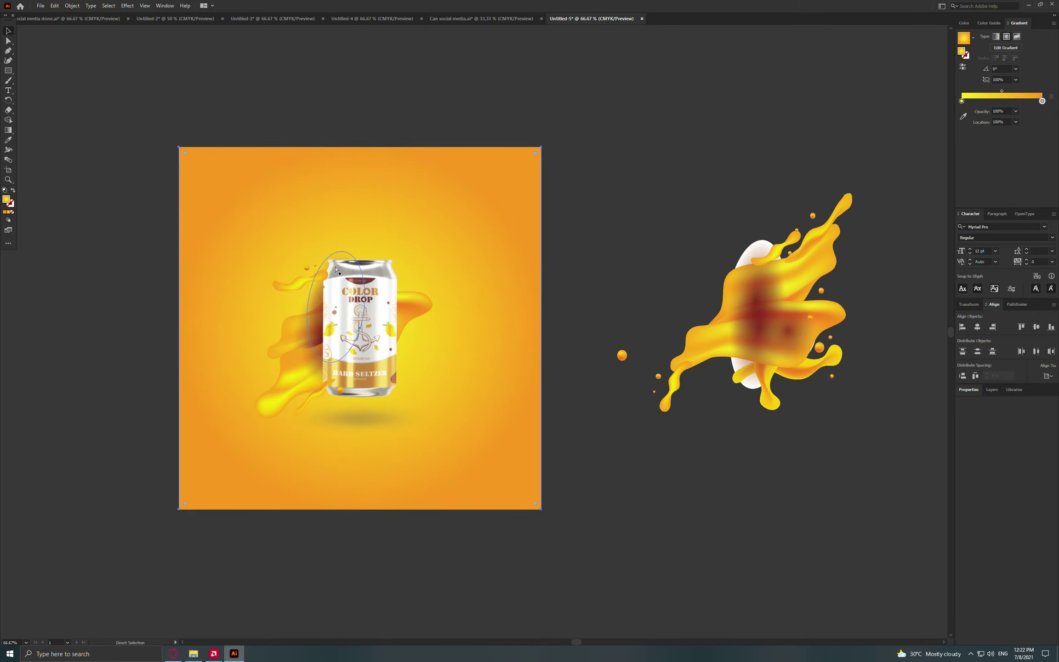
pyautogui.press('v')
pyautogui.hotkey('ctrl', 'shift', 'a')
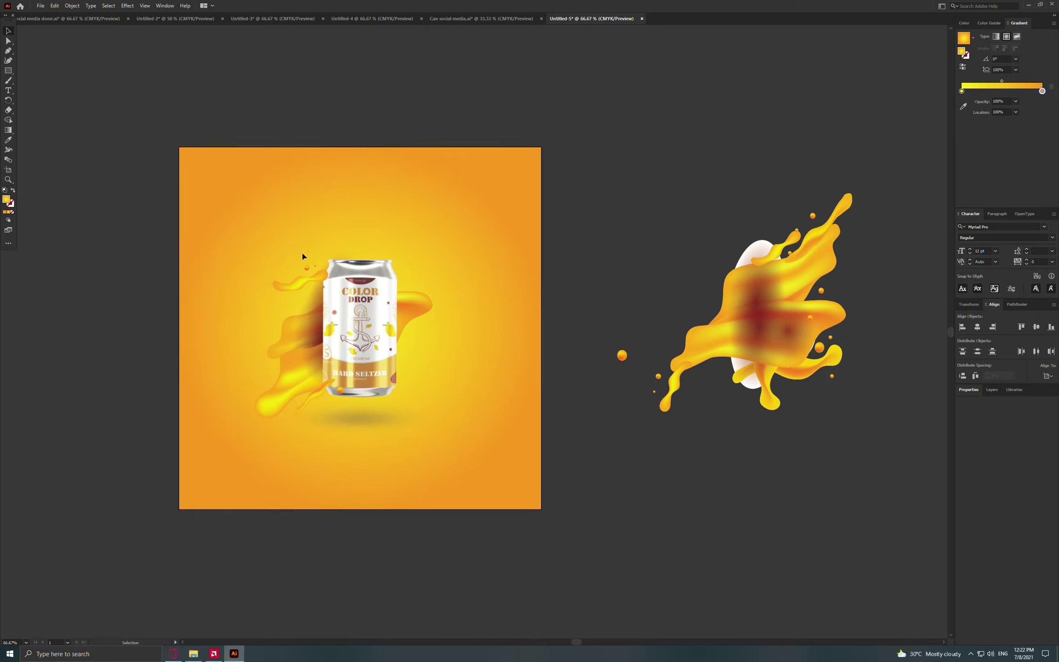
pyautogui.moveTo(312, 274); pyautogui.dragTo(308, 282)
pyautogui.press('v')
pyautogui.hotkey('ctrl', 'shift', 'a')
pyautogui.moveTo(320, 279); pyautogui.dragTo(317, 288)
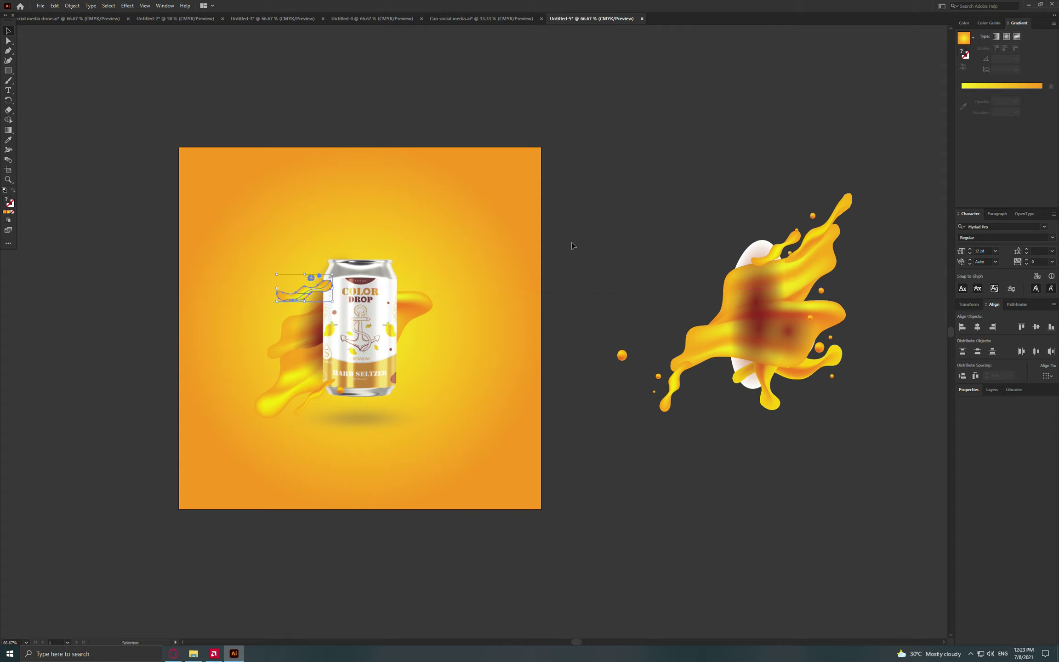
# Bring the three small orange droplets onto the artboard left of the can
pyautogui.click(625, 219)
pyautogui.moveTo(655, 396); pyautogui.dragTo(618, 350)
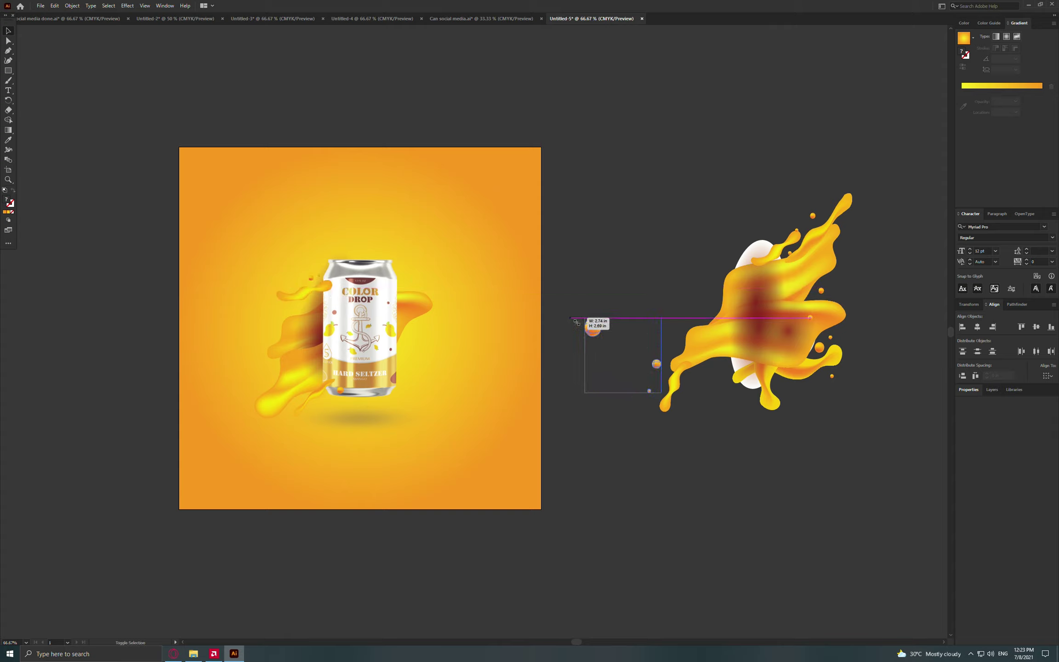
pyautogui.moveTo(591, 324)
pyautogui.mouseDown()
pyautogui.moveTo(259, 366)
pyautogui.moveTo(237, 350)
pyautogui.mouseUp()
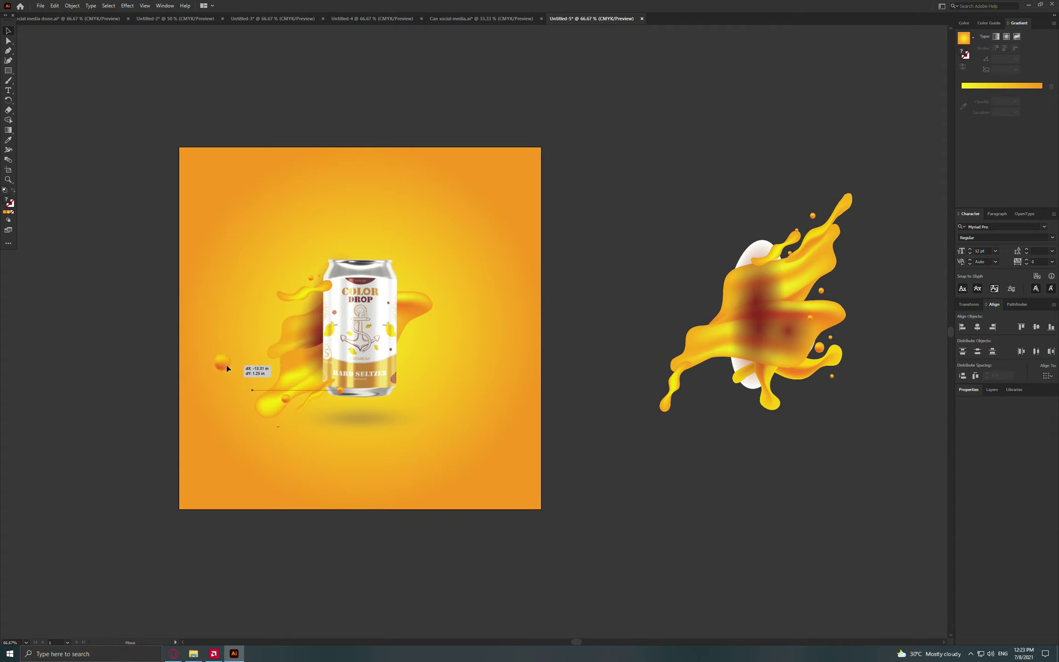
pyautogui.moveTo(236, 354); pyautogui.dragTo(237, 369)
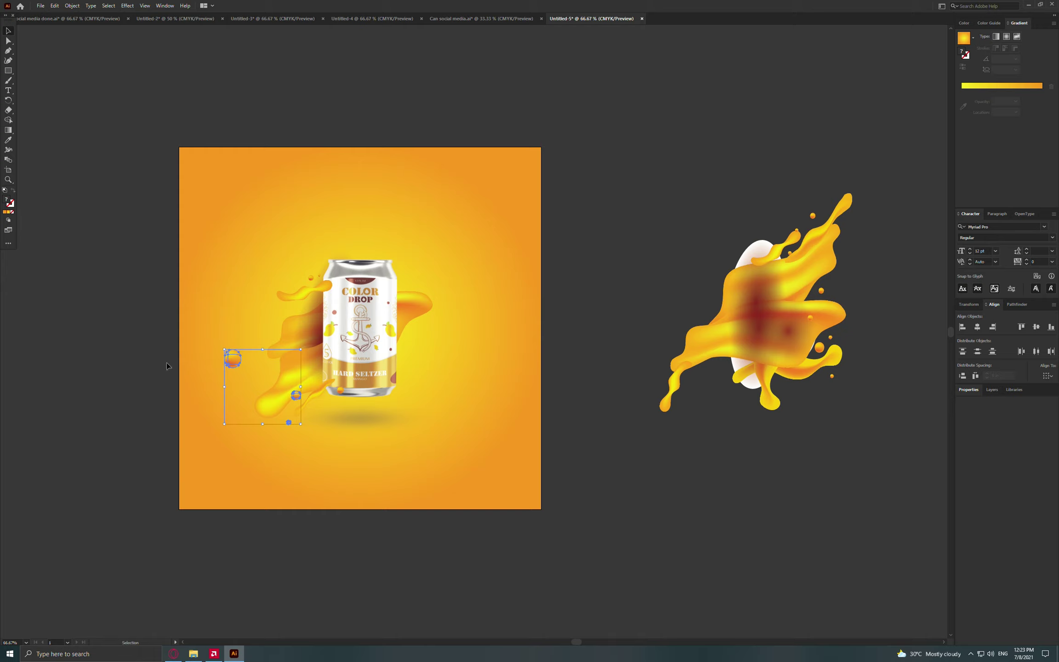
pyautogui.moveTo(295, 398); pyautogui.dragTo(258, 385)
pyautogui.moveTo(237, 362); pyautogui.dragTo(243, 367)
# Place another splash tip along the can's lower-left edge
pyautogui.moveTo(658, 394); pyautogui.dragTo(334, 398)
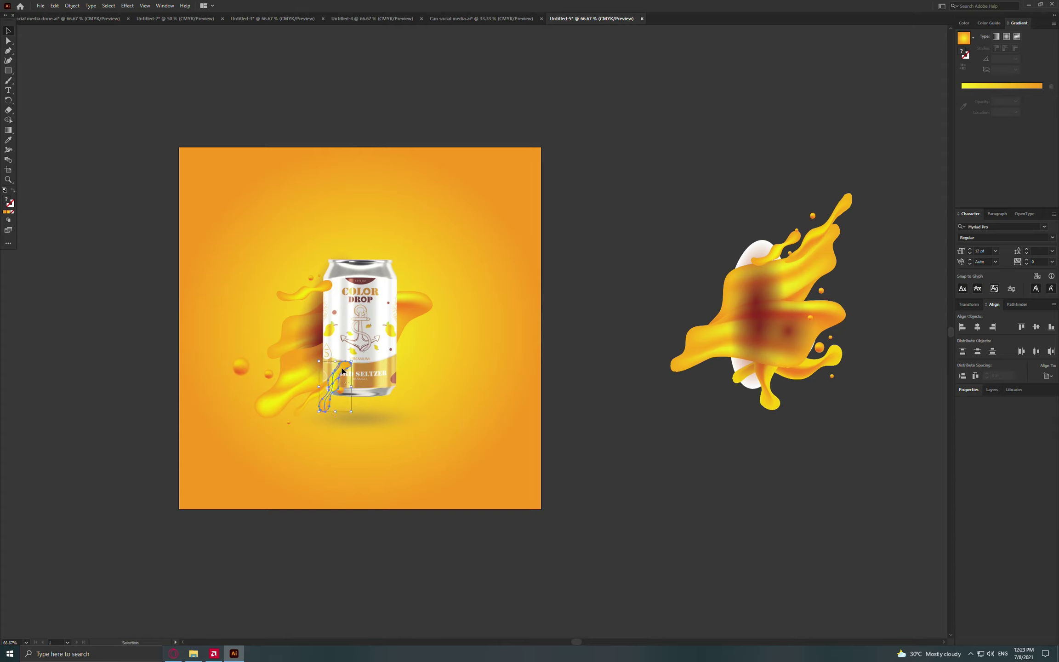
pyautogui.moveTo(334, 398); pyautogui.dragTo(318, 379)
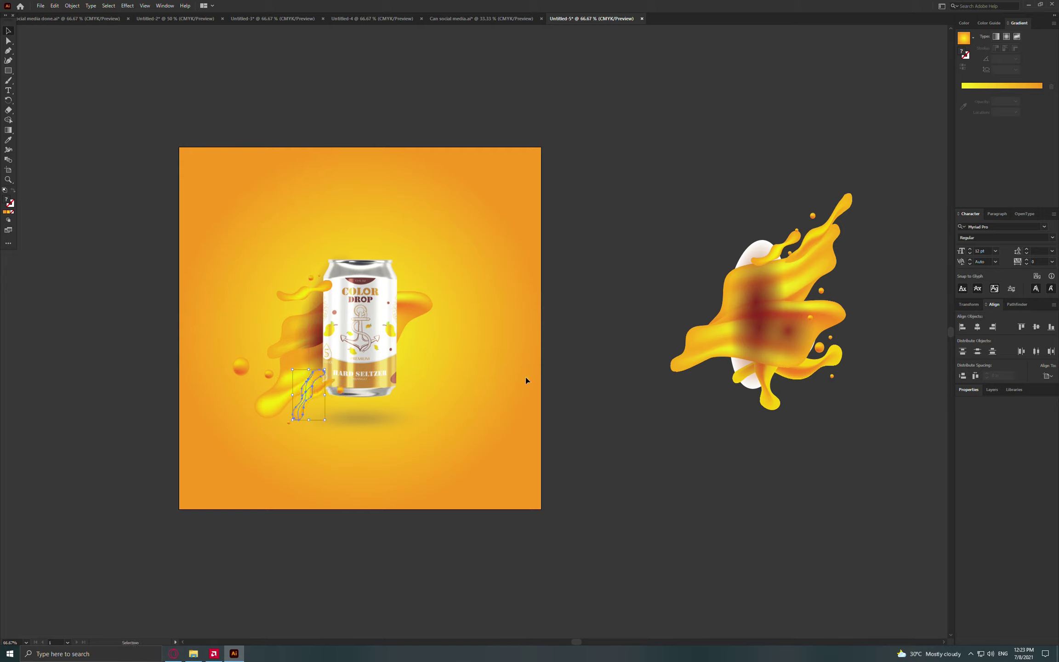
pyautogui.click(564, 345)
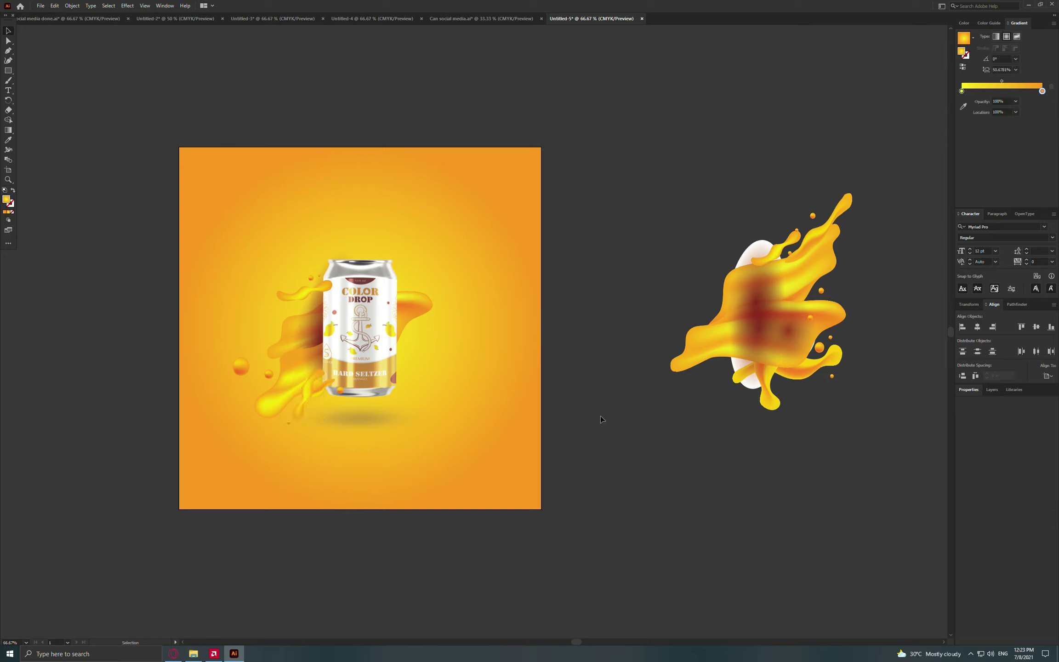
pyautogui.moveTo(330, 386)
pyautogui.mouseDown()
pyautogui.moveTo(370, 386)
pyautogui.moveTo(338, 381)
pyautogui.mouseUp()
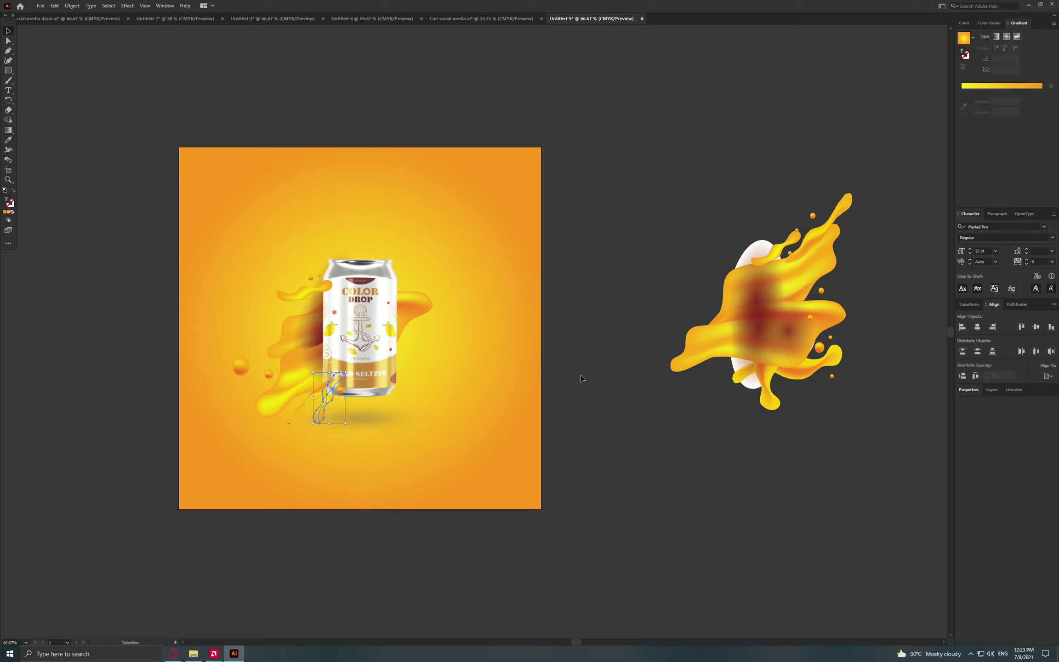
pyautogui.click(350, 434)
pyautogui.moveTo(328, 411)
pyautogui.mouseDown()
pyautogui.moveTo(319, 399)
pyautogui.moveTo(301, 407)
pyautogui.mouseUp()
pyautogui.hotkey('ctrl', 'z')
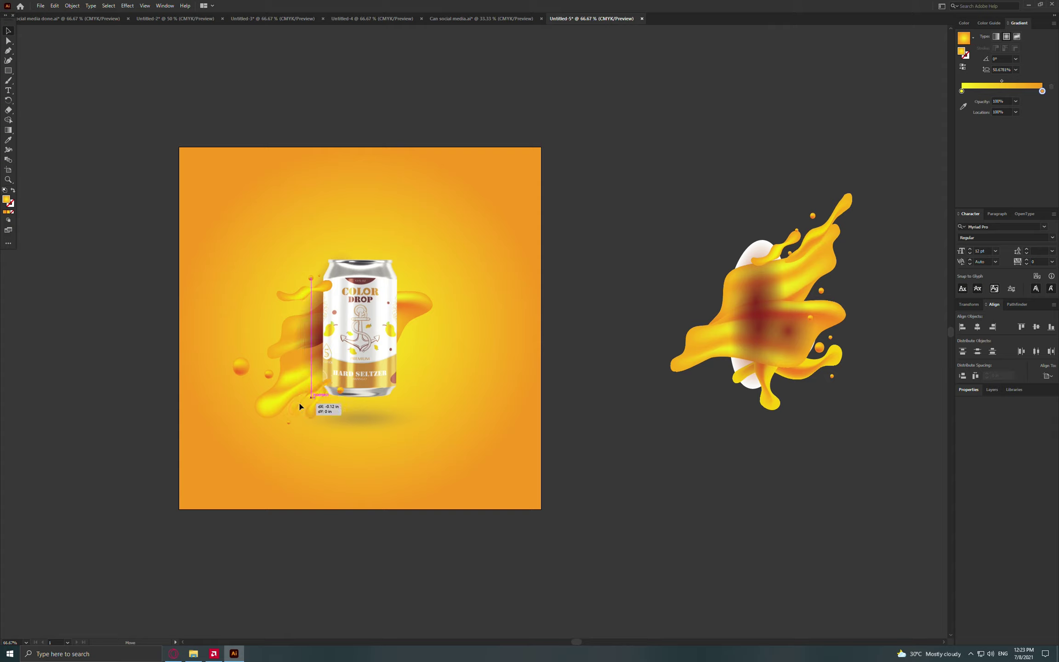
pyautogui.click(562, 413)
pyautogui.click(738, 341)
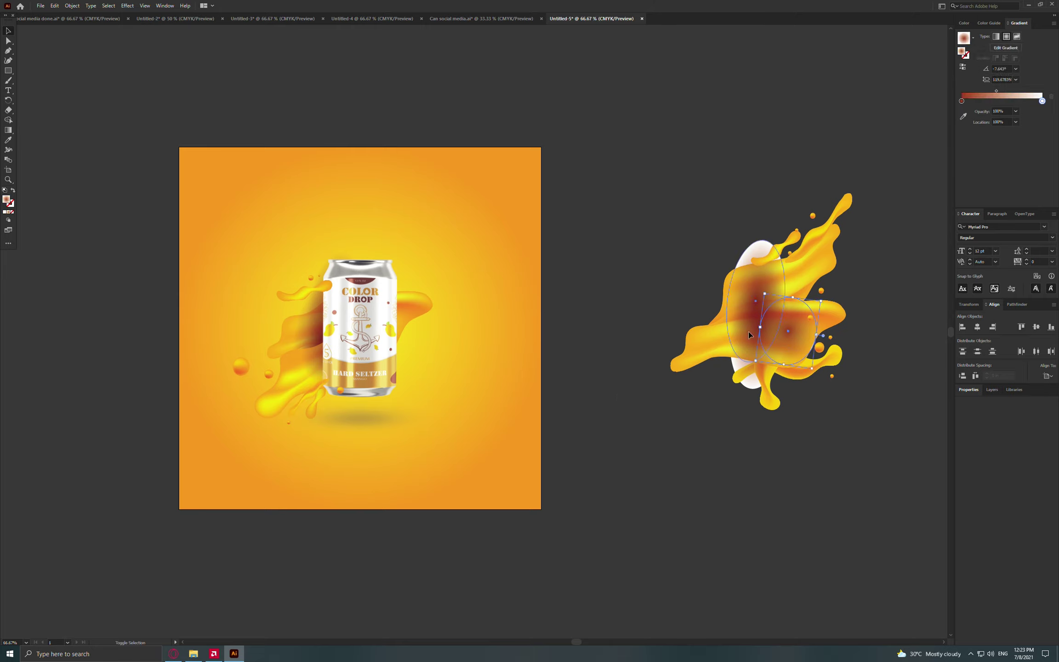
# Move the red gradient blob onto the can and send it two steps backward
pyautogui.click(719, 346)
pyautogui.moveTo(719, 346); pyautogui.dragTo(388, 346)
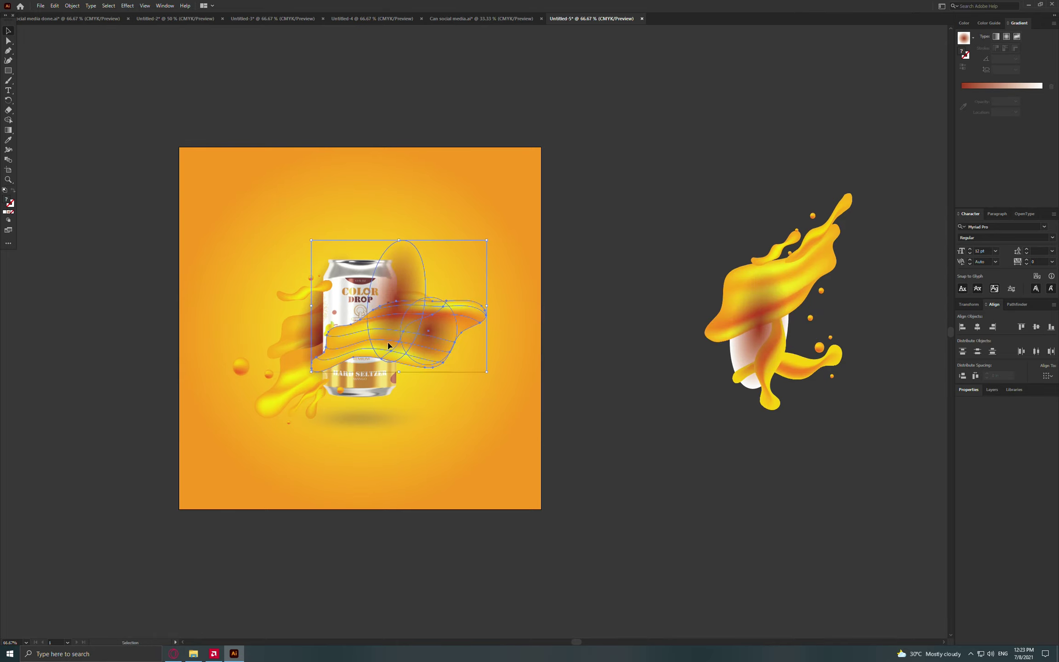
pyautogui.hotkey('ctrl', '[')
pyautogui.hotkey('ctrl', '[')
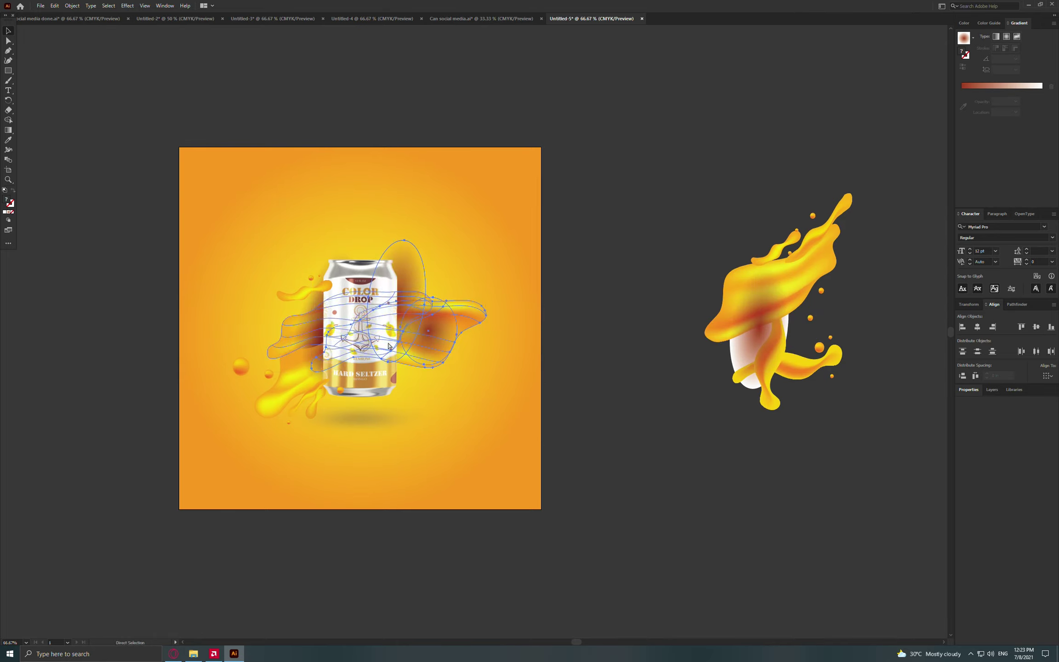
pyautogui.hotkey('ctrl', '[')
pyautogui.click(595, 349)
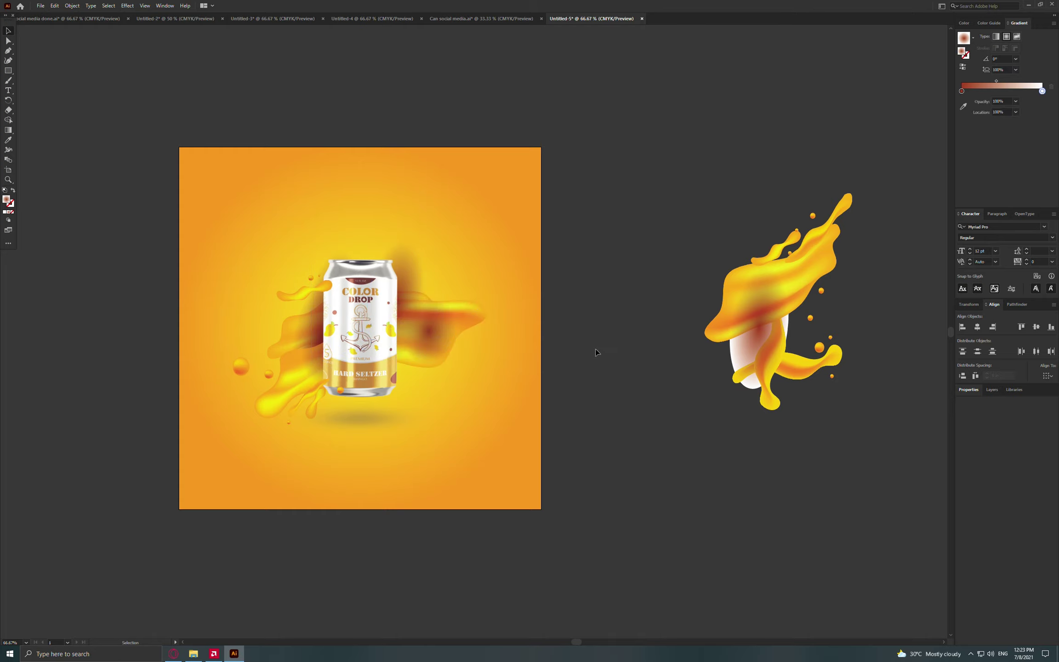
pyautogui.moveTo(428, 335)
pyautogui.mouseDown()
pyautogui.moveTo(402, 345)
pyautogui.moveTo(449, 310)
pyautogui.mouseUp()
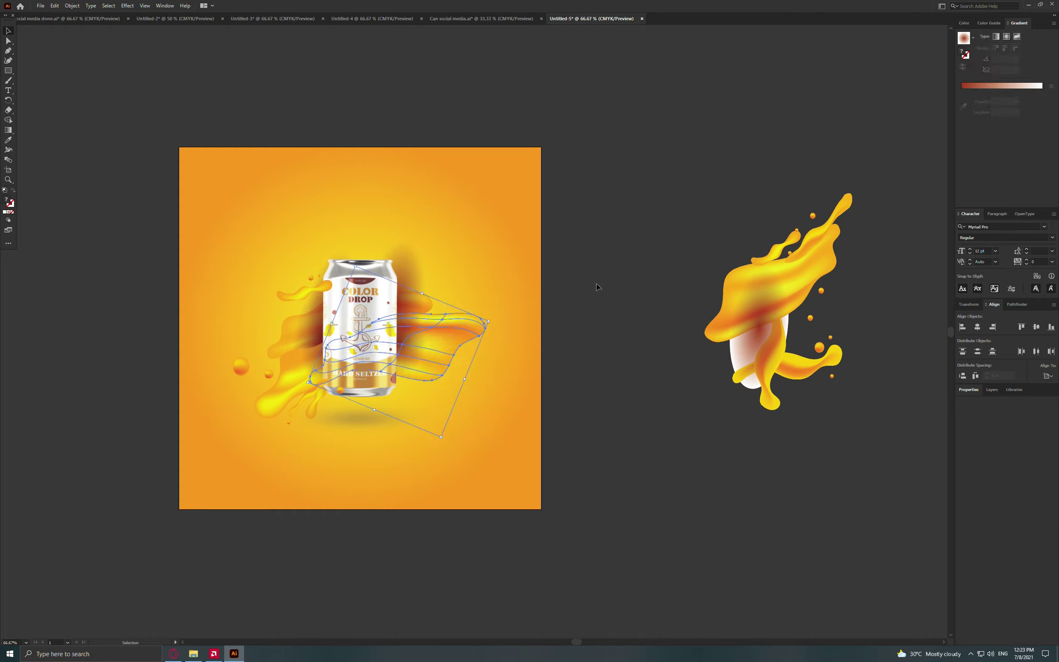
# Bring the wavy splash from the right onto the artboard beside the can
pyautogui.click(779, 295)
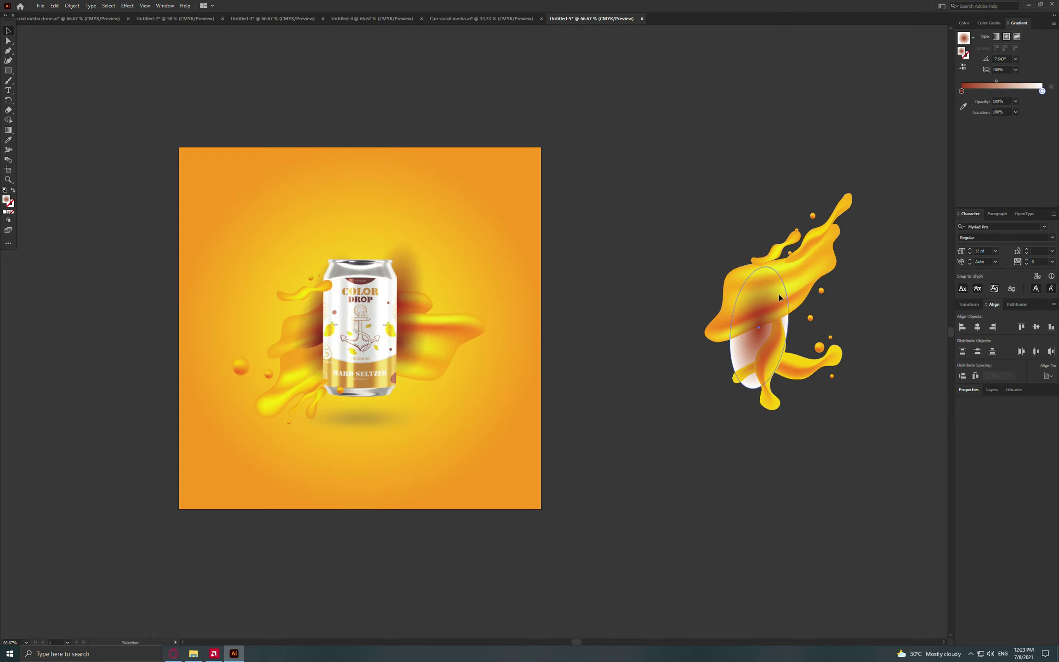
pyautogui.click(872, 275)
pyautogui.moveTo(783, 316); pyautogui.dragTo(417, 339)
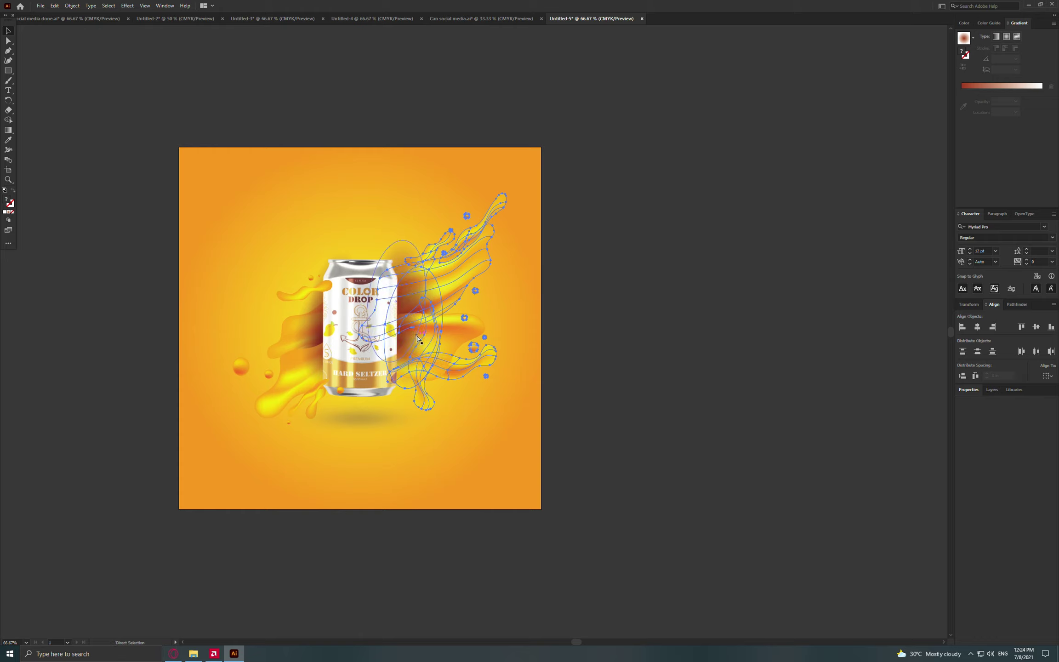
# Move, rotate and narrow the wavy object upright behind the can's upper right
pyautogui.press('v')
pyautogui.click(569, 321)
pyautogui.click(449, 337)
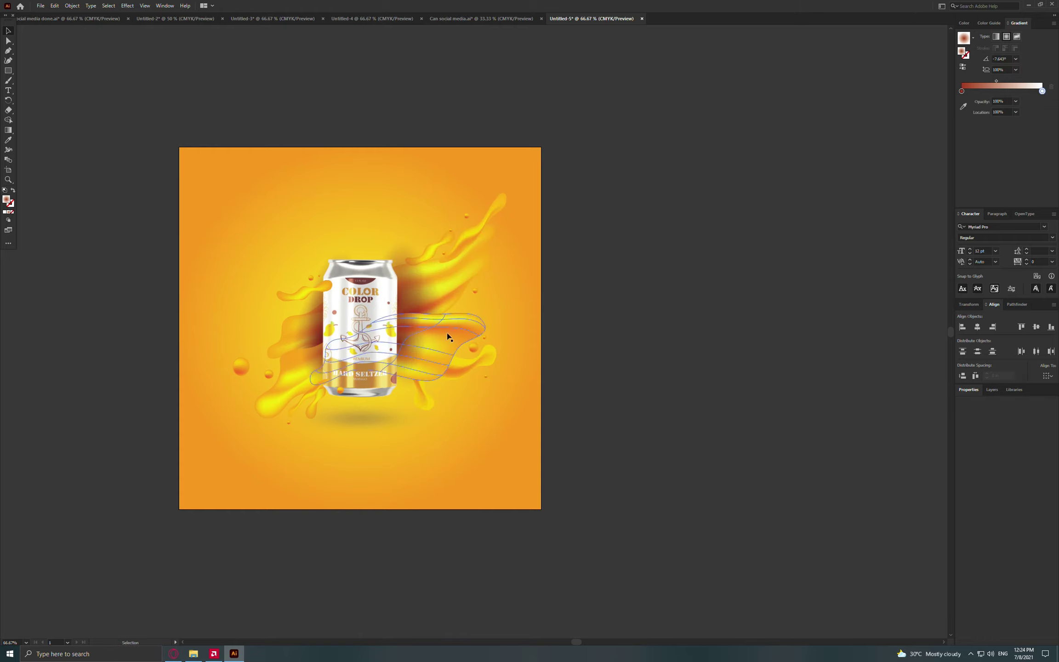
pyautogui.moveTo(449, 337); pyautogui.dragTo(450, 292)
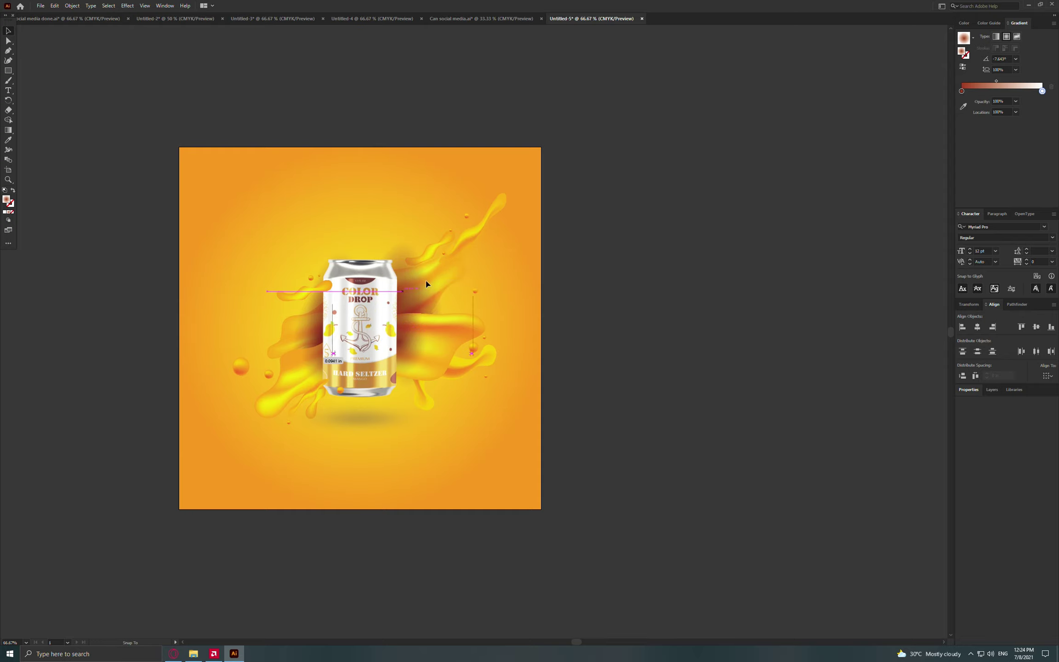
pyautogui.moveTo(466, 238)
pyautogui.mouseDown()
pyautogui.moveTo(422, 241)
pyautogui.moveTo(450, 266)
pyautogui.moveTo(473, 197)
pyautogui.mouseUp()
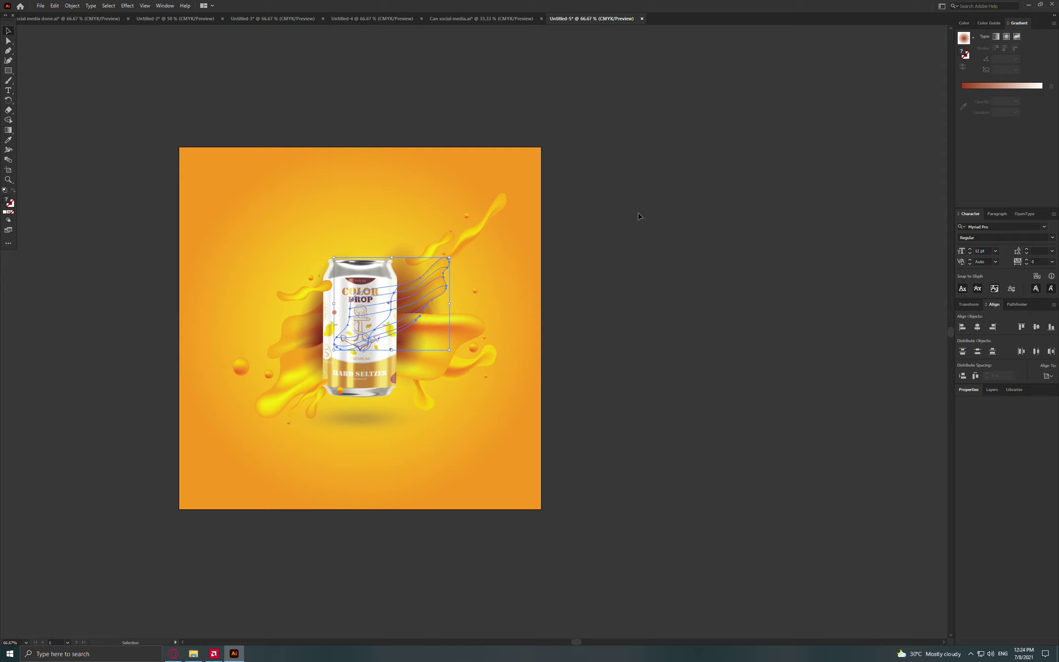
pyautogui.moveTo(391, 317)
pyautogui.mouseDown()
pyautogui.moveTo(478, 235)
pyautogui.moveTo(409, 259)
pyautogui.mouseUp()
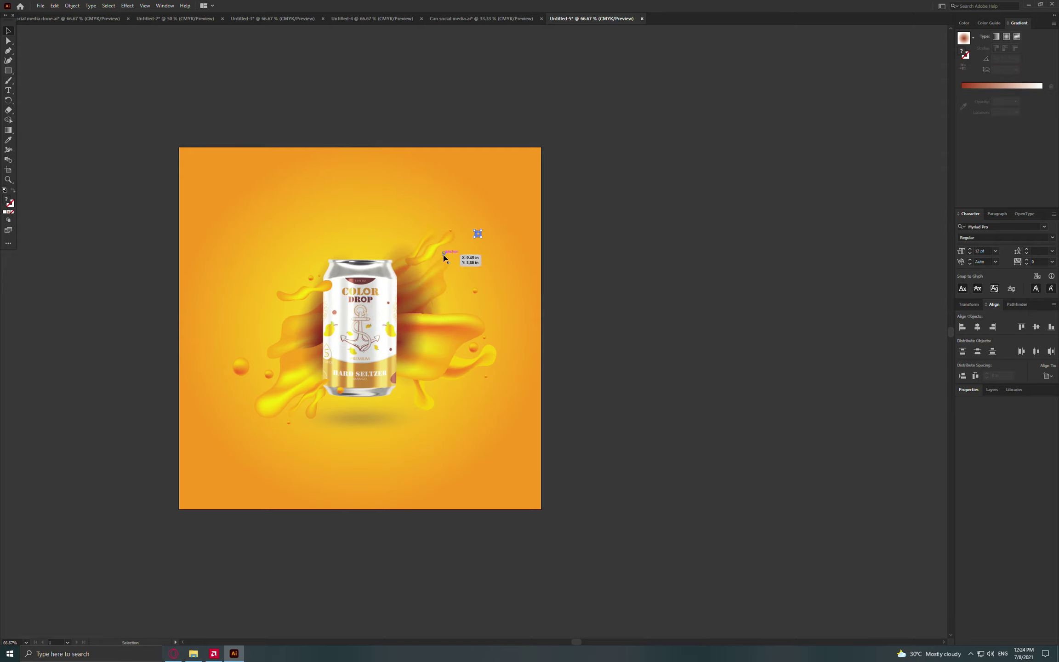
# Reposition the small droplets near the upper-right splash
pyautogui.moveTo(466, 220)
pyautogui.mouseDown()
pyautogui.moveTo(454, 241)
pyautogui.moveTo(450, 232)
pyautogui.moveTo(468, 227)
pyautogui.mouseUp()
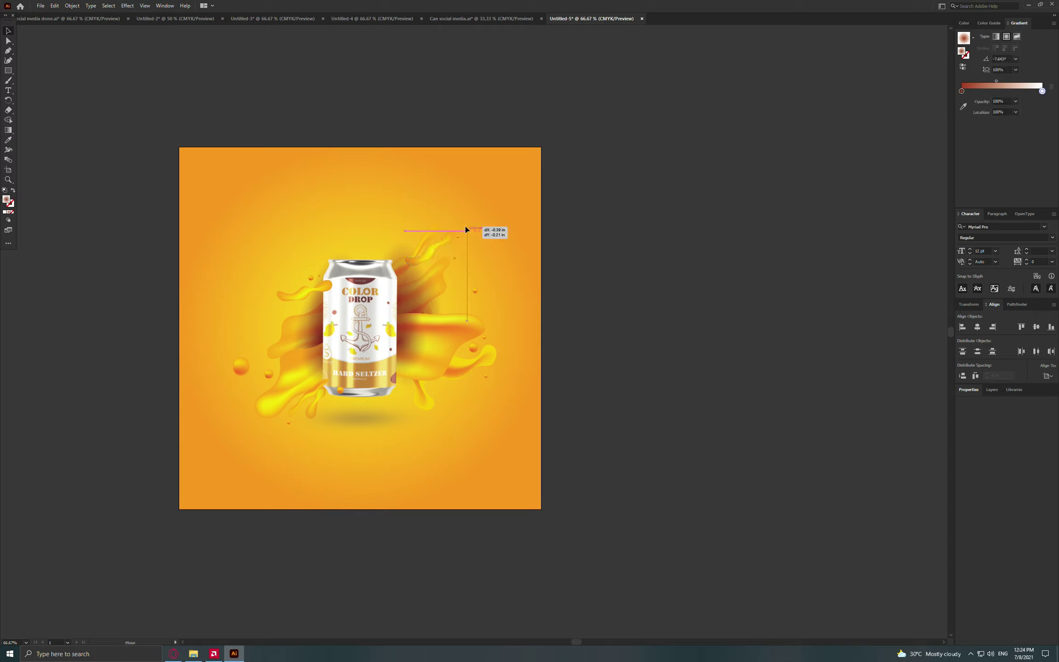
pyautogui.click(490, 337)
pyautogui.moveTo(476, 352); pyautogui.dragTo(480, 258)
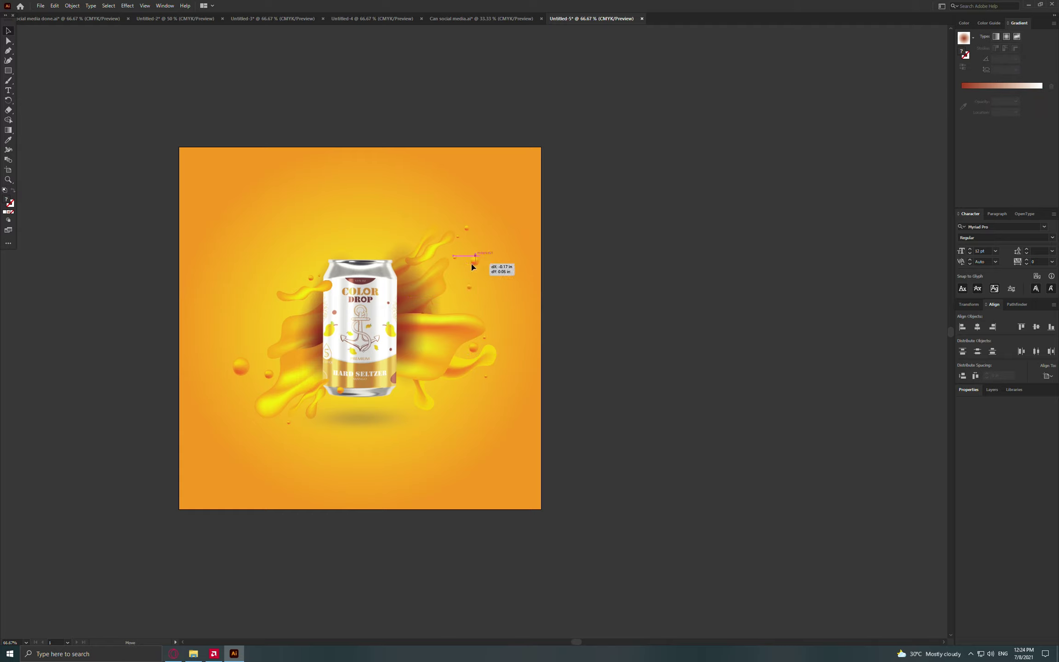
pyautogui.moveTo(468, 265)
pyautogui.mouseDown()
pyautogui.moveTo(427, 272)
pyautogui.moveTo(435, 261)
pyautogui.mouseUp()
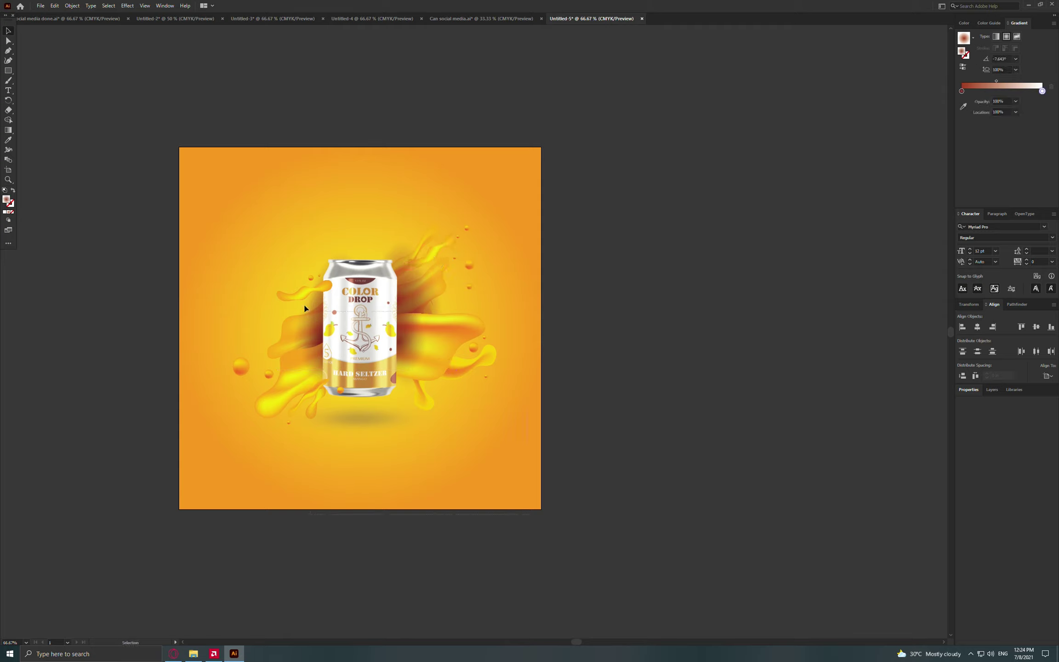
# Resize the whole splash arrangement to about 8.85 in wide and lower it 0.4 in
pyautogui.moveTo(196, 178); pyautogui.dragTo(196, 178)
pyautogui.moveTo(496, 222); pyautogui.dragTo(488, 226)
pyautogui.moveTo(440, 346); pyautogui.dragTo(436, 347)
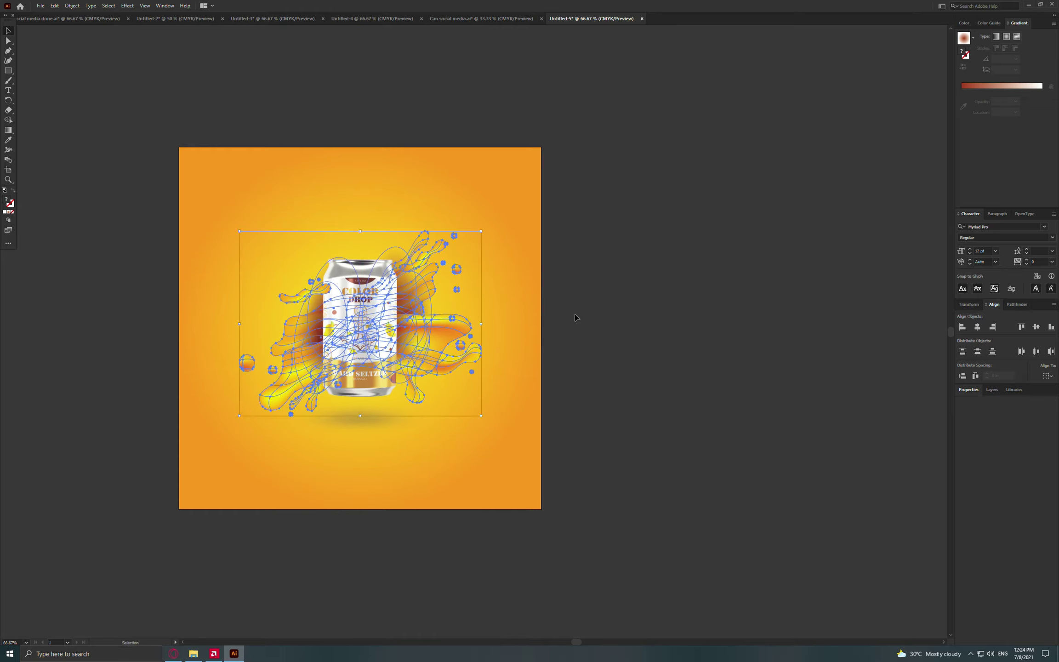
pyautogui.click(605, 328)
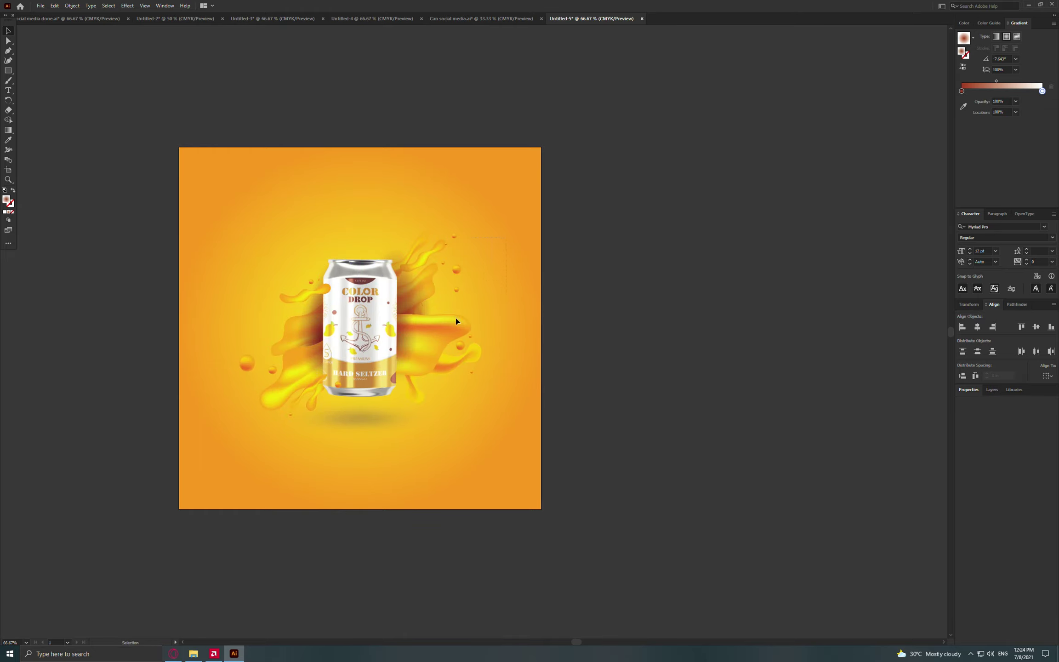
pyautogui.click(437, 290)
pyautogui.moveTo(402, 312)
pyautogui.mouseDown()
pyautogui.moveTo(395, 328)
pyautogui.moveTo(414, 329)
pyautogui.mouseUp()
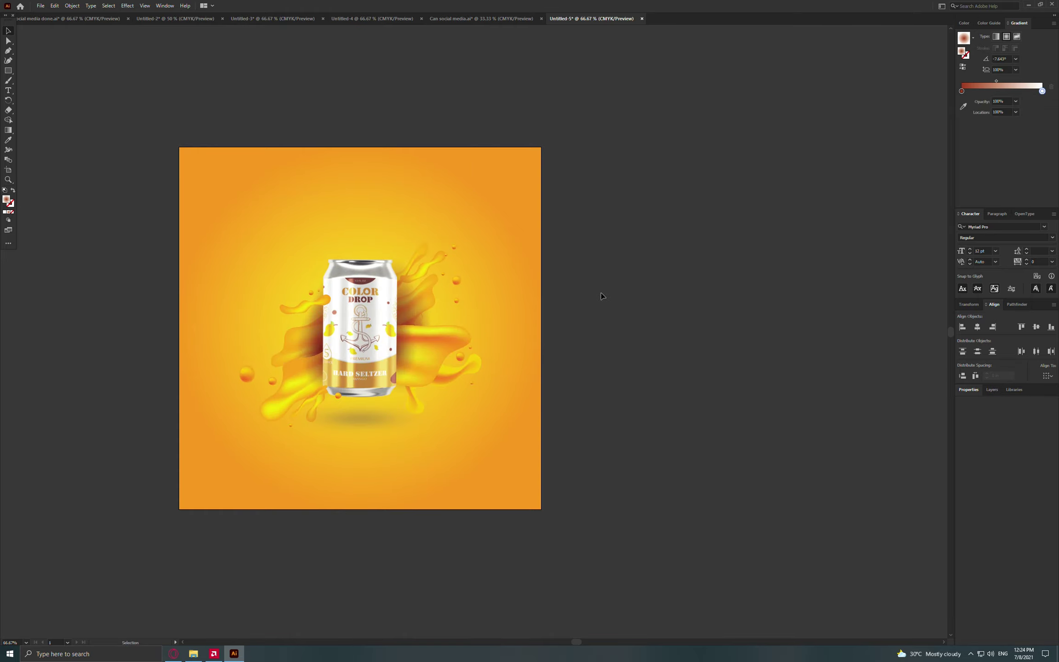
# In Untitled-3, move the mango with the leaf beside the can
pyautogui.click(264, 19)
pyautogui.click(619, 266)
pyautogui.moveTo(737, 240); pyautogui.dragTo(597, 241)
pyautogui.moveTo(559, 204)
pyautogui.mouseDown()
pyautogui.moveTo(666, 291)
pyautogui.moveTo(609, 65)
pyautogui.moveTo(673, 216)
pyautogui.moveTo(676, 361)
pyautogui.mouseUp()
pyautogui.click(643, 354)
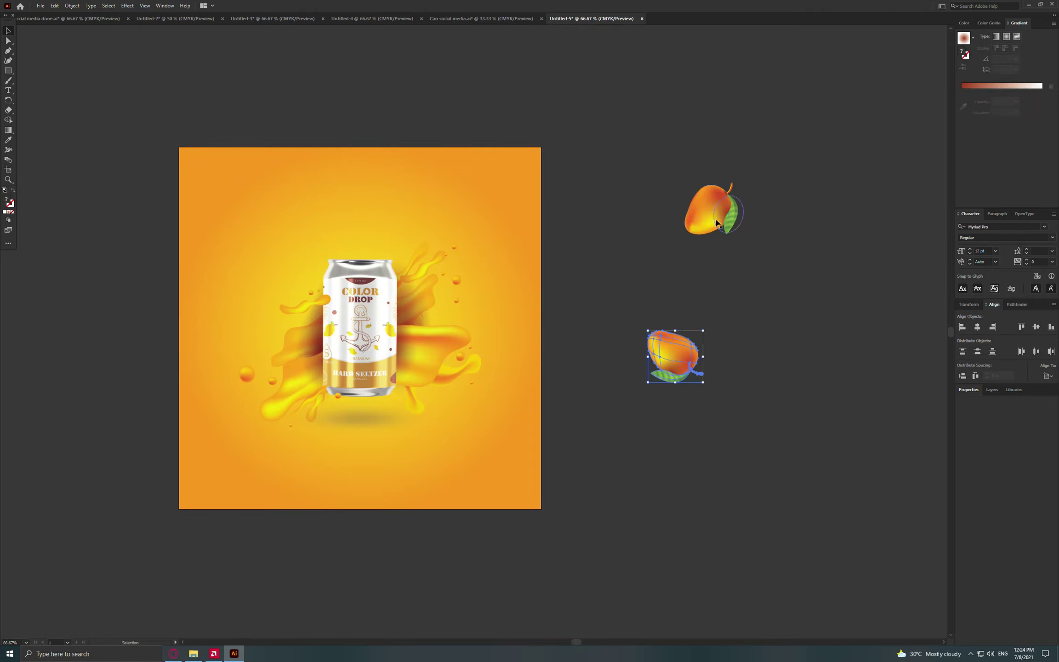
pyautogui.moveTo(716, 223); pyautogui.dragTo(399, 331)
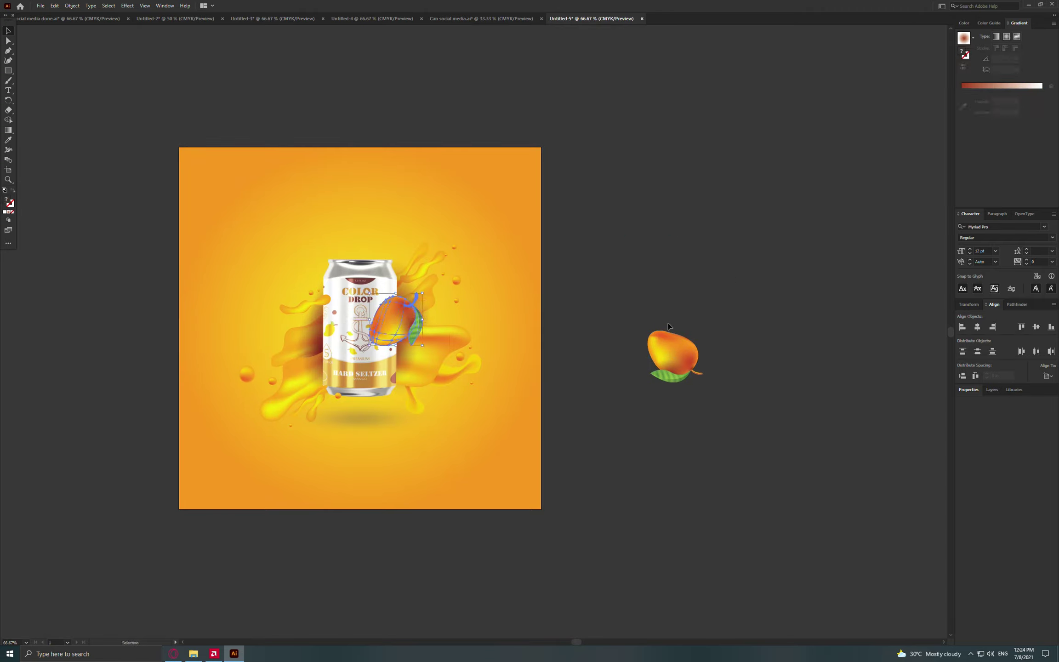
# Restack the leafy mango and tuck it up and left behind the can
pyautogui.hotkey('ctrl', 'shift', '[')
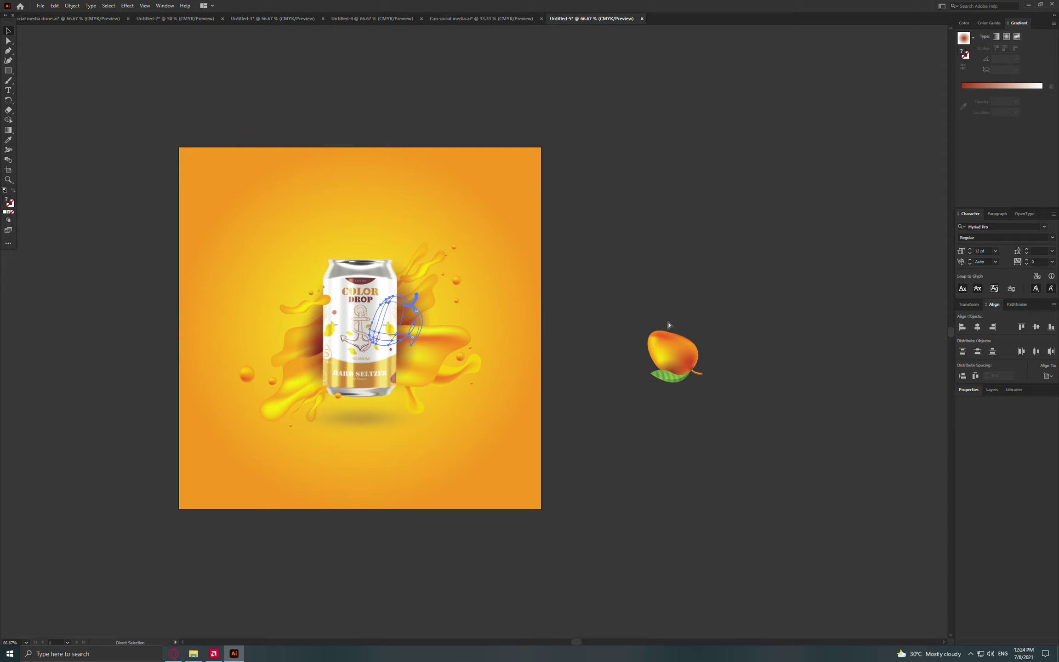
pyautogui.hotkey('ctrl', ']')
pyautogui.hotkey('ctrl', ']')
pyautogui.click(541, 272)
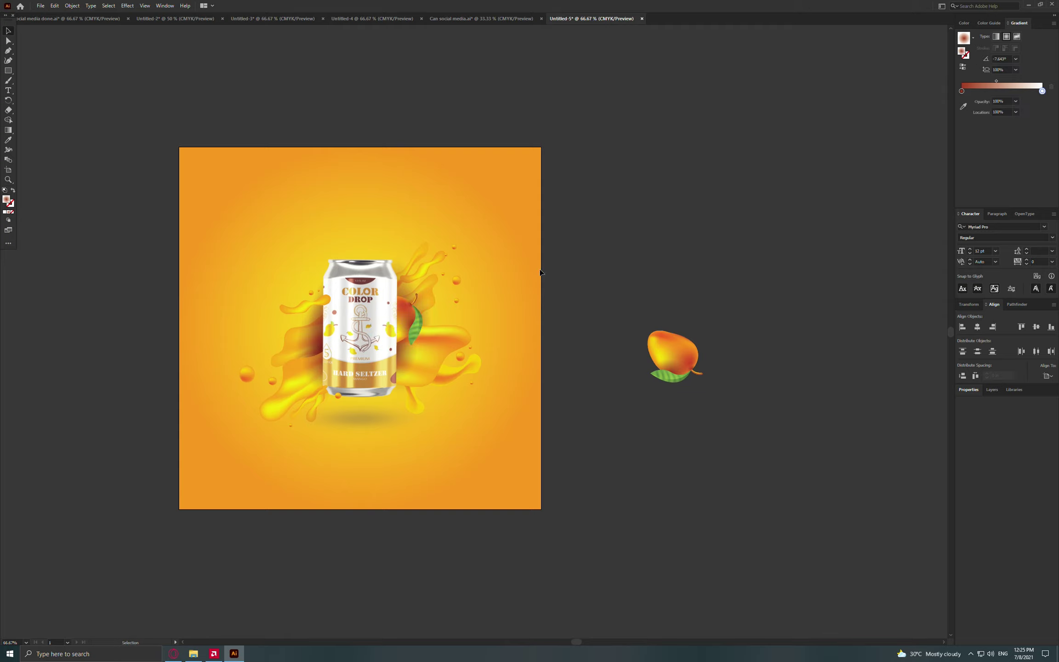
pyautogui.click(421, 328)
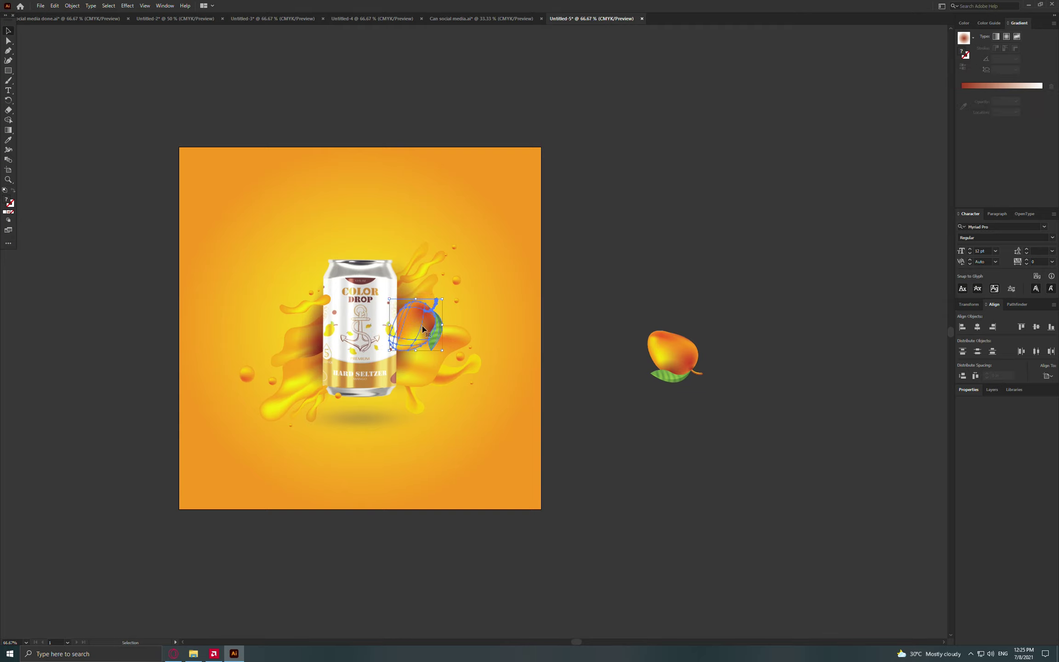
pyautogui.moveTo(423, 328); pyautogui.dragTo(412, 311)
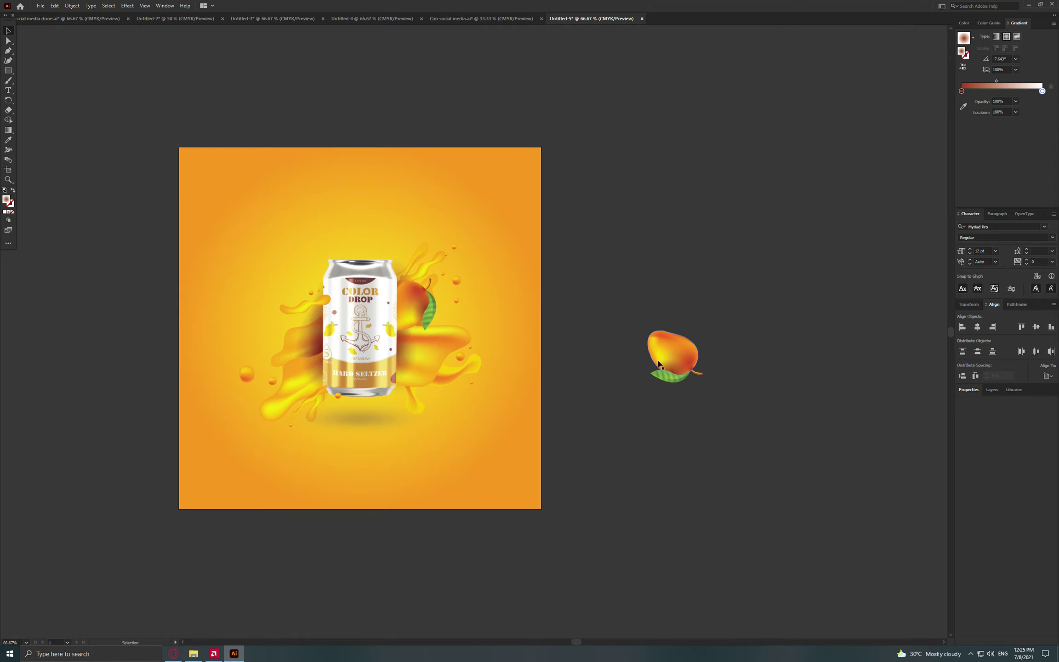
# Rotate the second mango slightly and move it to the can's left side
pyautogui.click(692, 358)
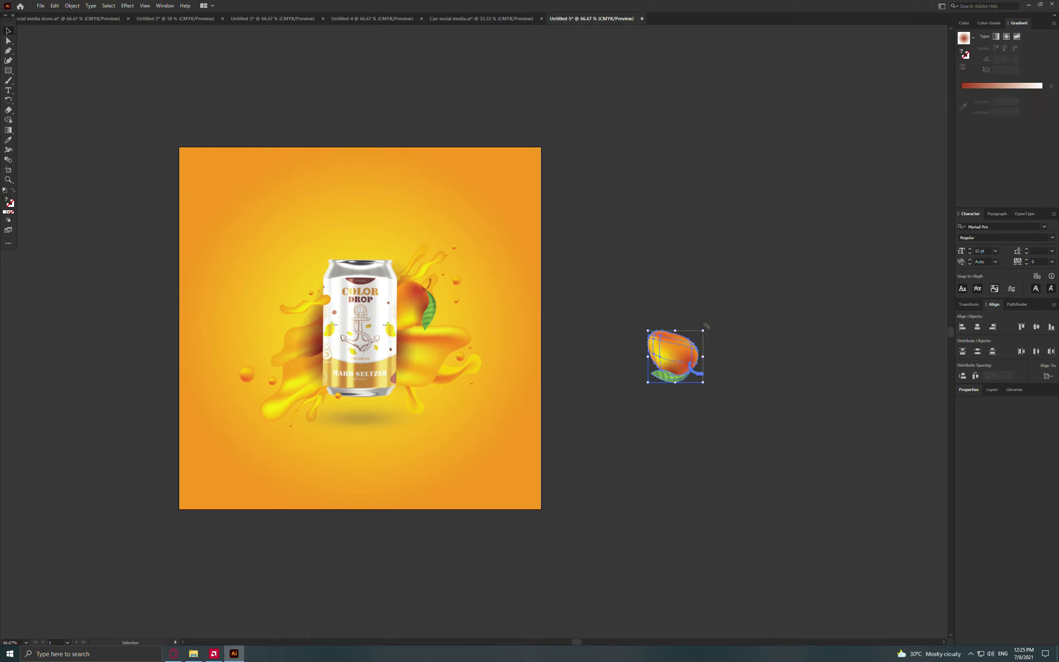
pyautogui.moveTo(706, 326); pyautogui.dragTo(714, 331)
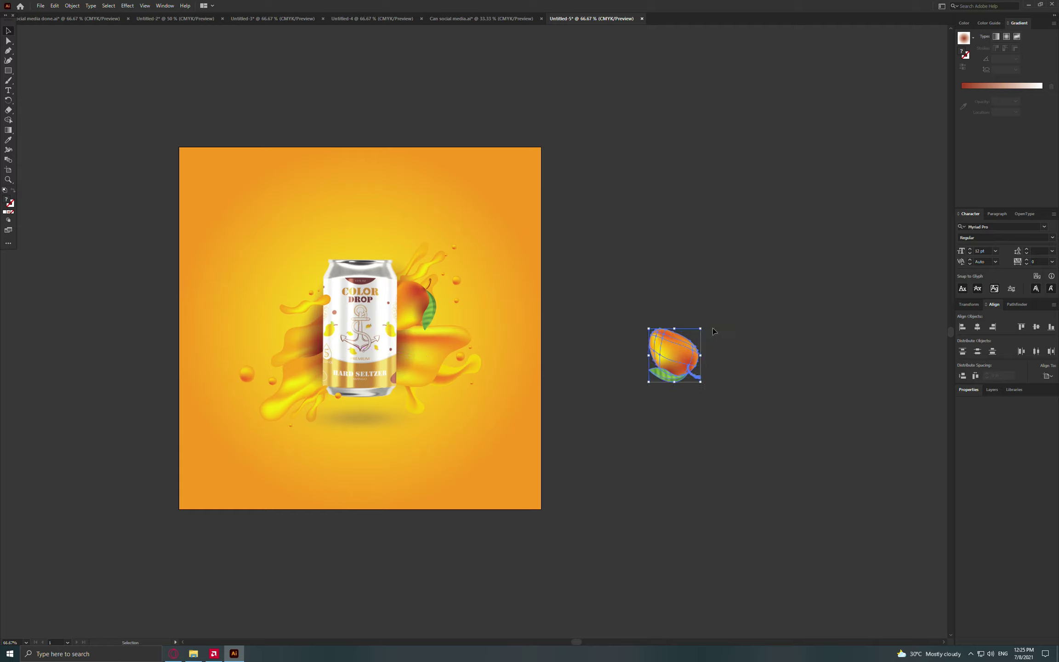
pyautogui.press('ctrl')
pyautogui.moveTo(698, 376); pyautogui.dragTo(463, 376)
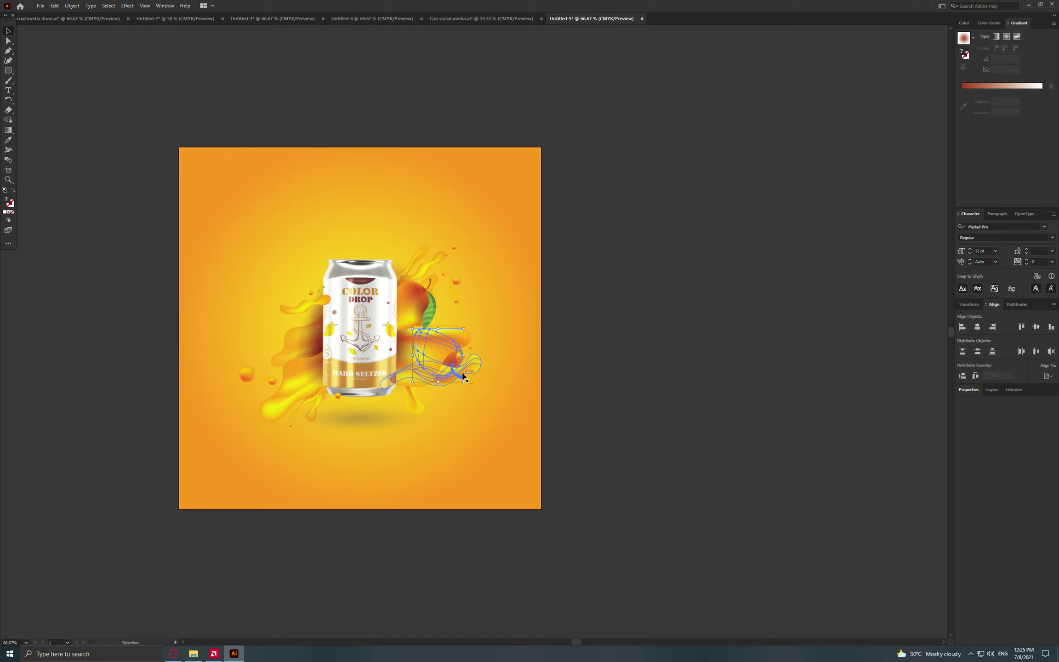
pyautogui.press('ctrl')
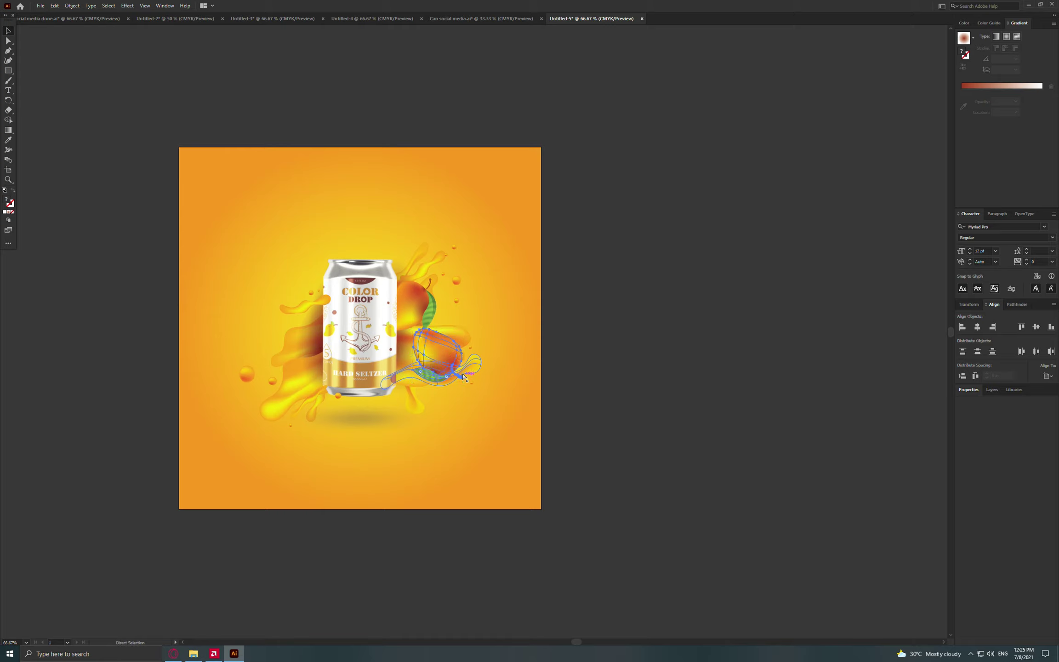
pyautogui.moveTo(464, 376); pyautogui.dragTo(323, 366)
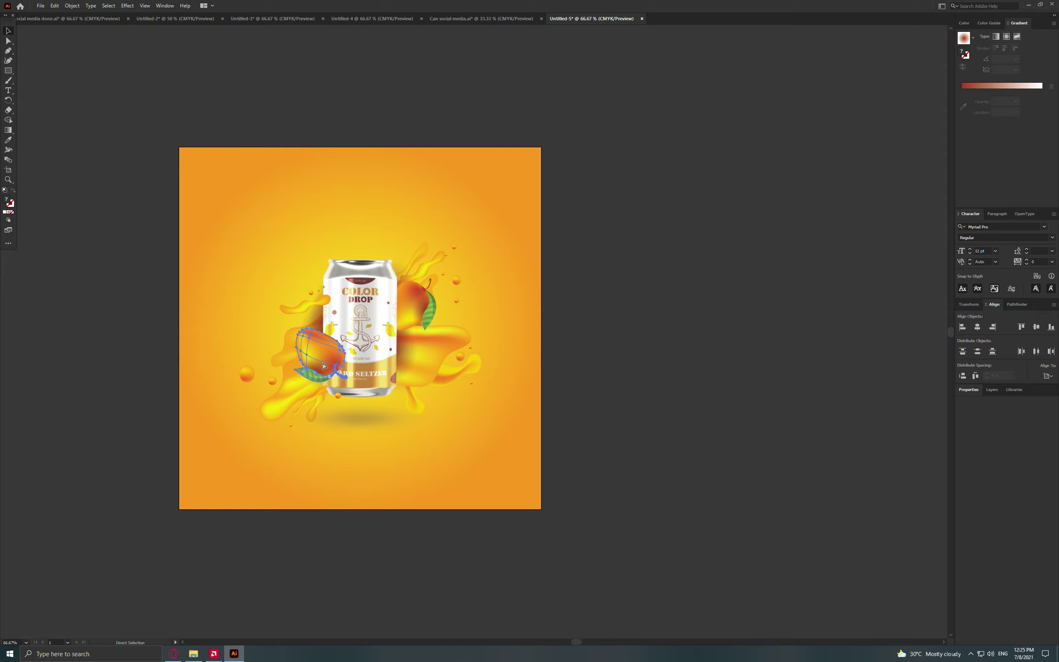
# Restack the second mango and nudge it so HARD SELTZER stays visible
pyautogui.hotkey('ctrl', 'shift', '[')
pyautogui.hotkey('ctrl', ']')
pyautogui.hotkey('ctrl', ']')
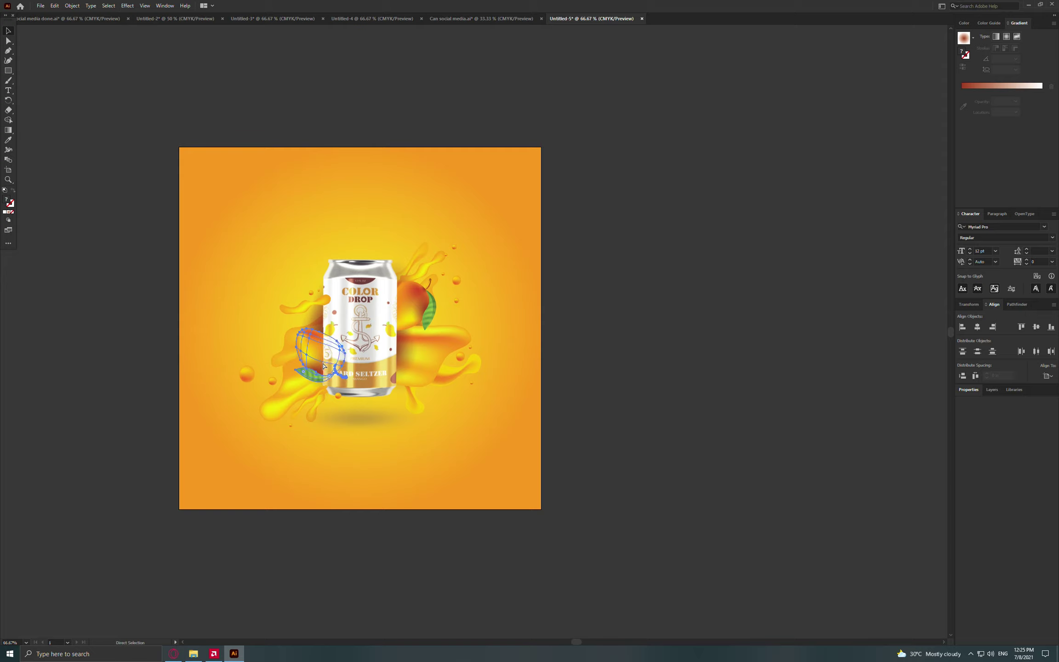
pyautogui.hotkey('ctrl', ']')
pyautogui.hotkey('ctrl', ']')
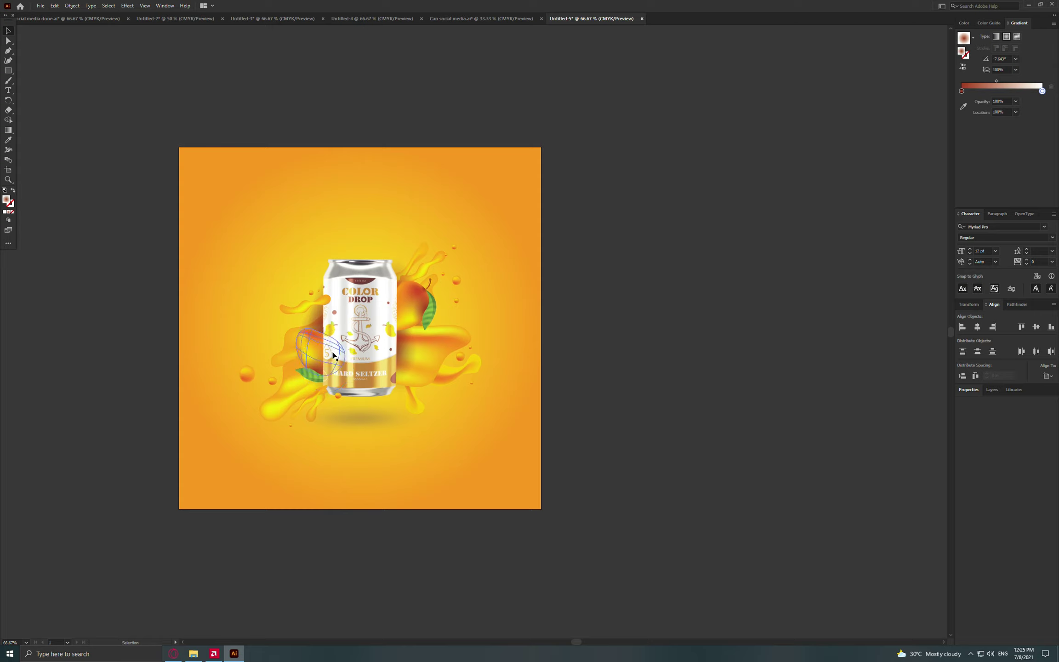
pyautogui.moveTo(310, 351)
pyautogui.mouseDown()
pyautogui.moveTo(296, 353)
pyautogui.moveTo(311, 356)
pyautogui.moveTo(335, 317)
pyautogui.mouseUp()
pyautogui.click(304, 356)
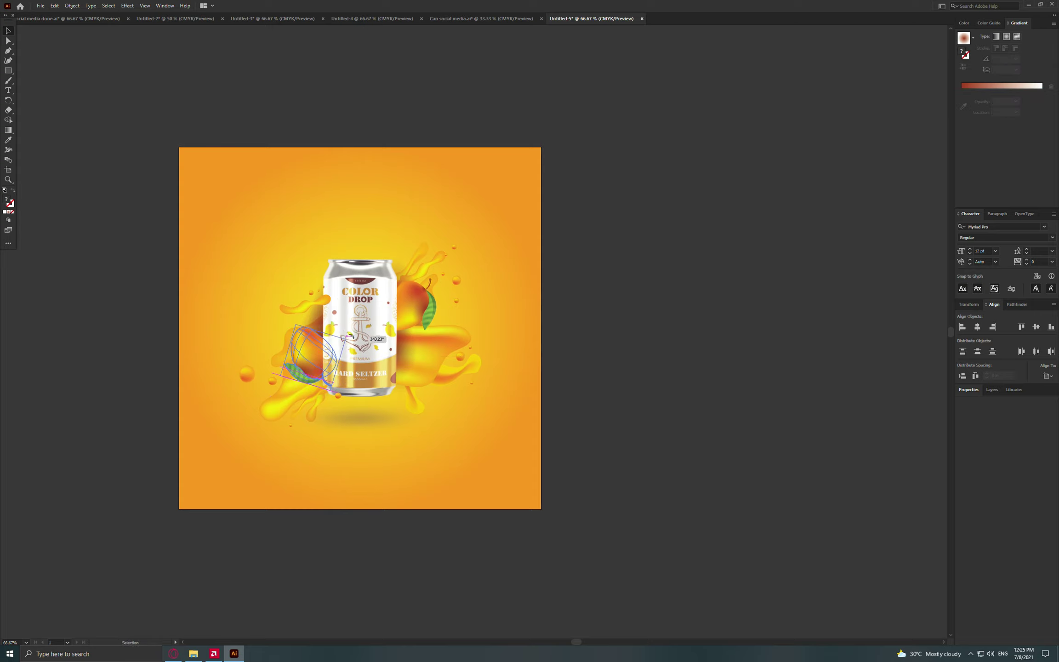
# Send the left mango behind the can with Ctrl+[, undoing stray rotations
pyautogui.hotkey('ctrl', '[')
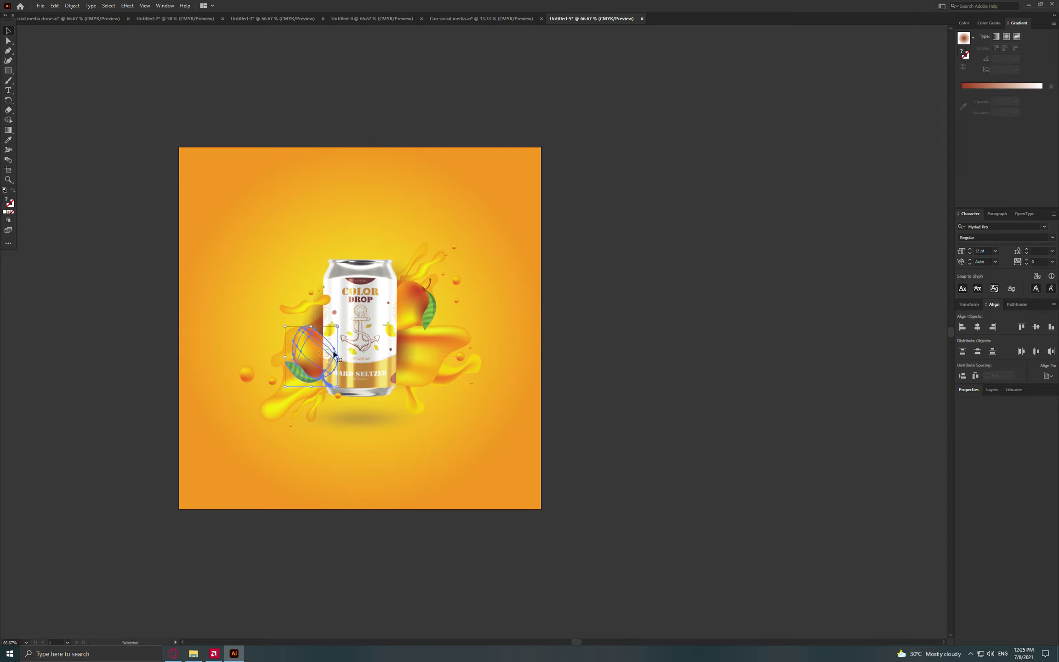
pyautogui.click(662, 341)
pyautogui.hotkey('ctrl', 'z')
pyautogui.hotkey('ctrl', 'z')
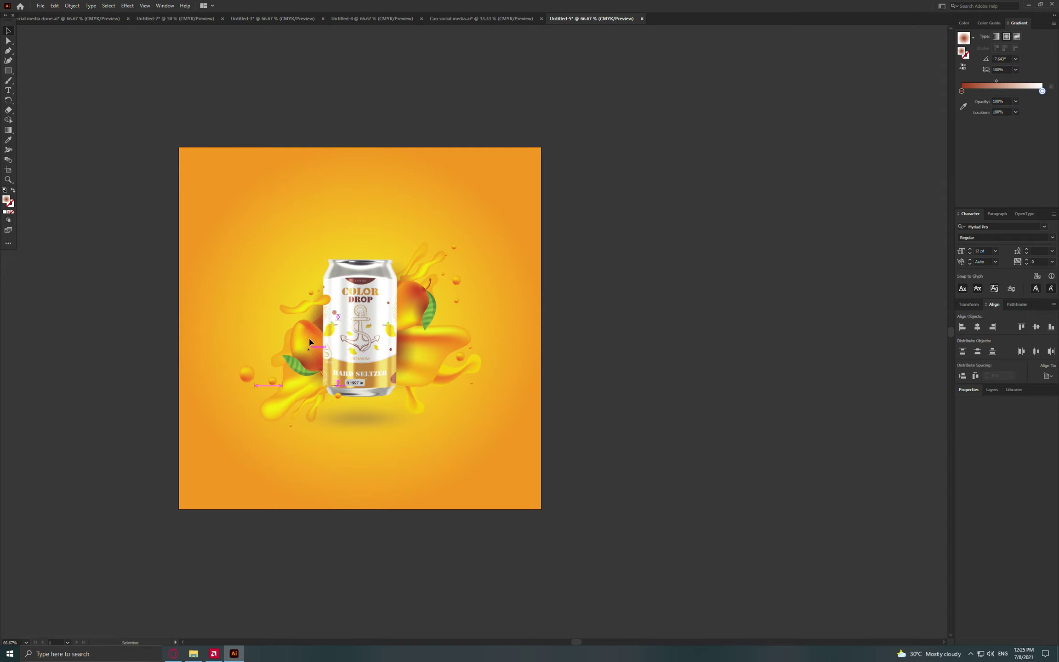
pyautogui.hotkey('ctrl', 'z')
pyautogui.click(689, 345)
pyautogui.hotkey('ctrl', 'a')
pyautogui.hotkey('ctrl', 'shift', 'a')
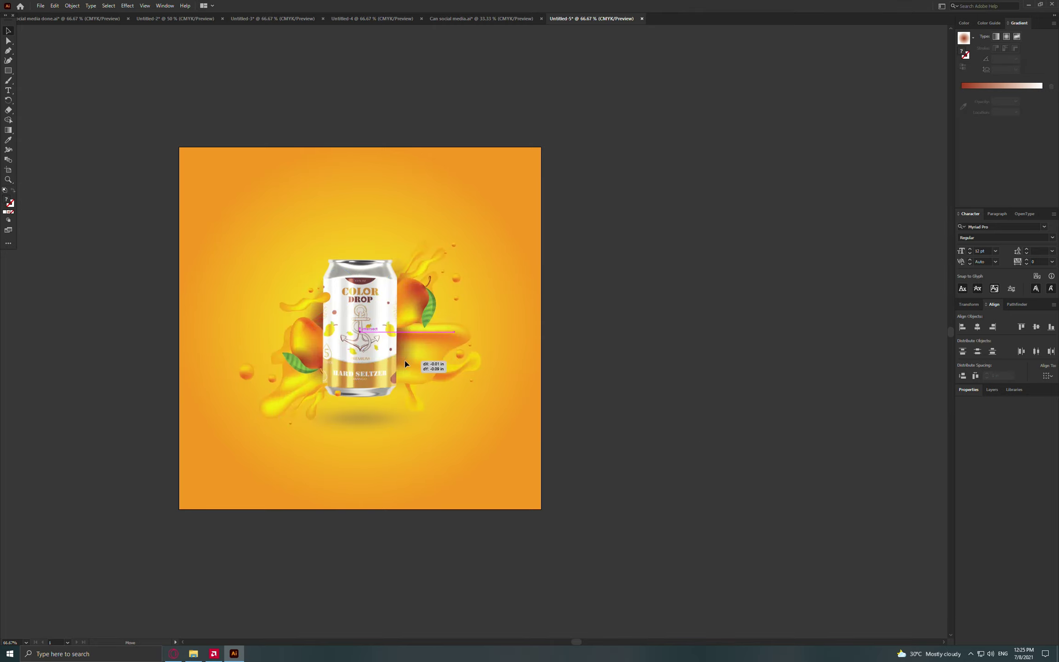
pyautogui.hotkey('ctrl', 'a')
pyautogui.click(631, 355)
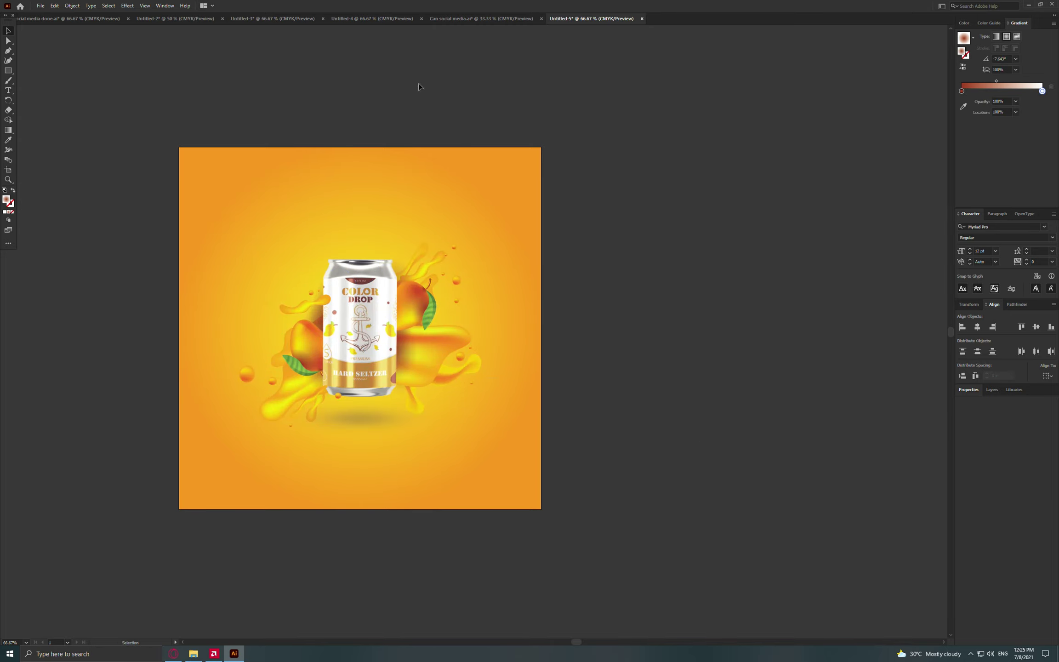
# Locate the gold radial gradient square in Can social media.ai
pyautogui.click(254, 18)
pyautogui.click(377, 21)
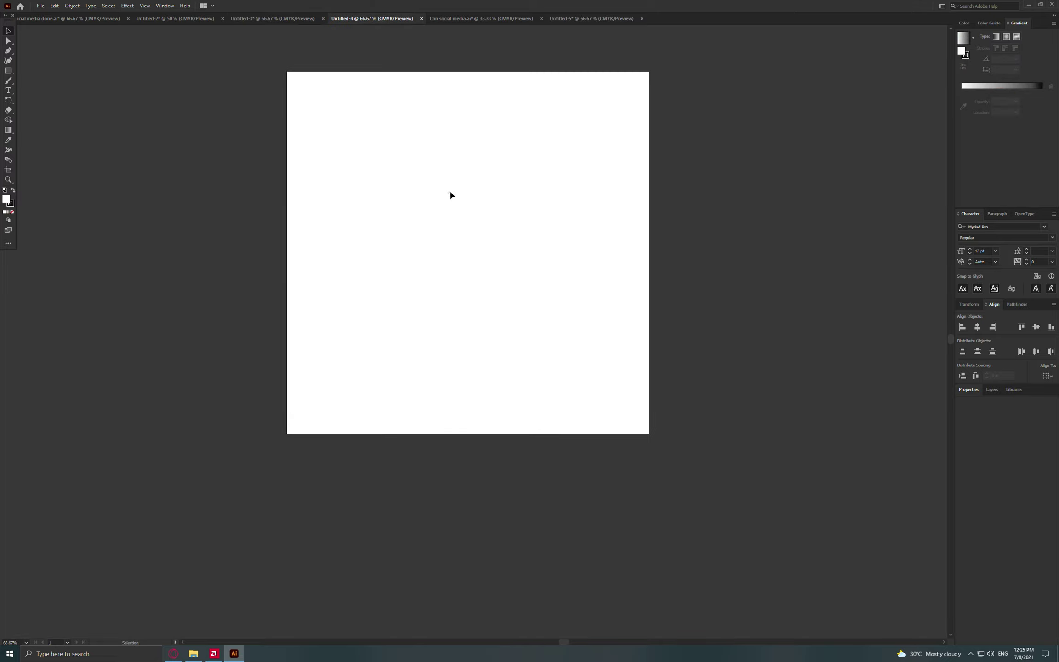
pyautogui.moveTo(452, 74); pyautogui.dragTo(464, 80)
pyautogui.click(467, 22)
pyautogui.moveTo(433, 179); pyautogui.dragTo(463, 144)
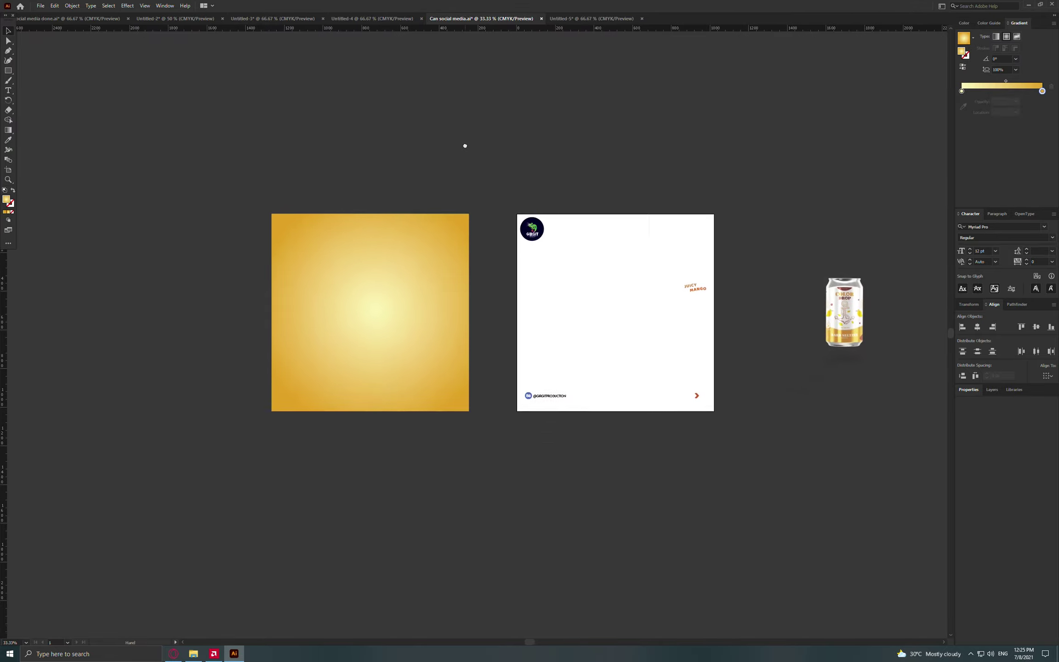
pyautogui.scroll(1, 402, 225)
pyautogui.moveTo(410, 219); pyautogui.dragTo(477, 189)
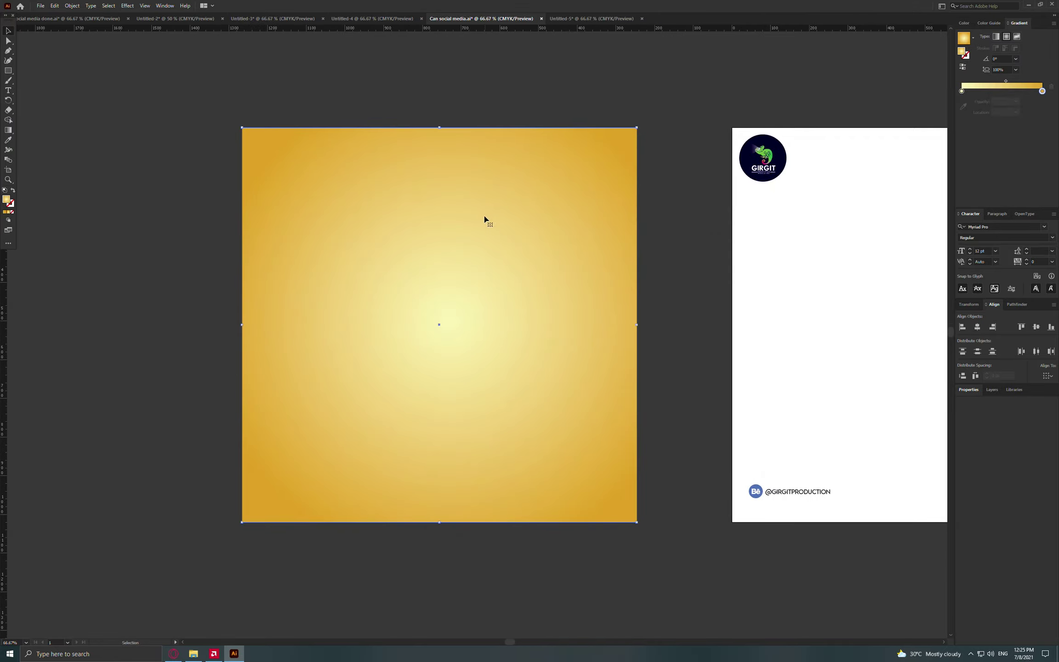
# Bring the gold square into Untitled-5 and eyedropper its gradient onto the orange background
pyautogui.moveTo(491, 342)
pyautogui.mouseDown()
pyautogui.moveTo(512, 247)
pyautogui.moveTo(489, 172)
pyautogui.moveTo(773, 255)
pyautogui.mouseUp()
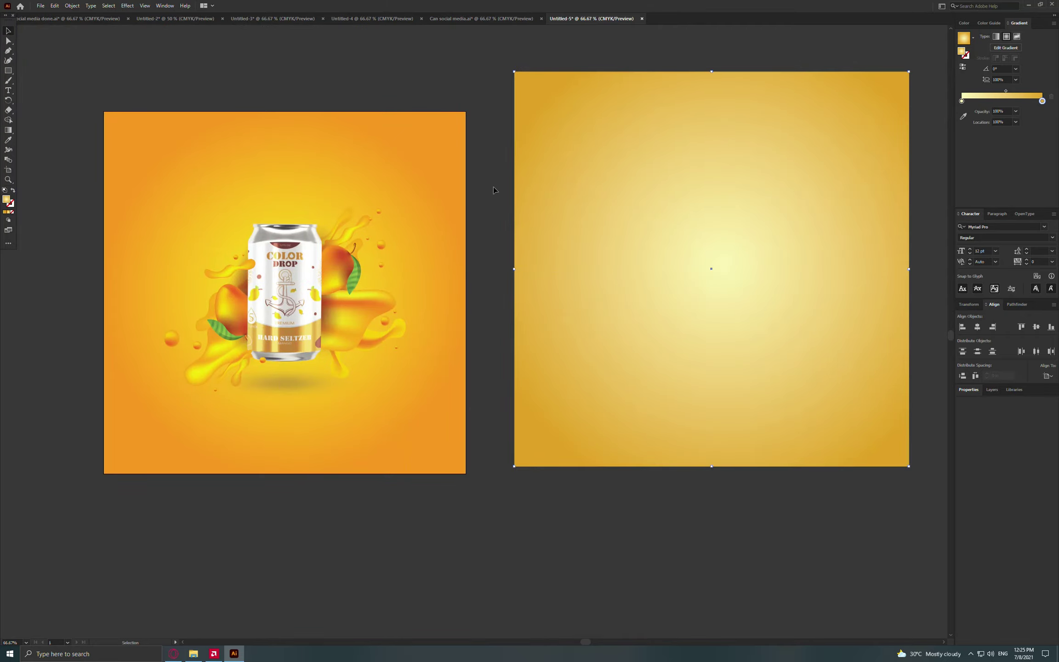
pyautogui.click(489, 187)
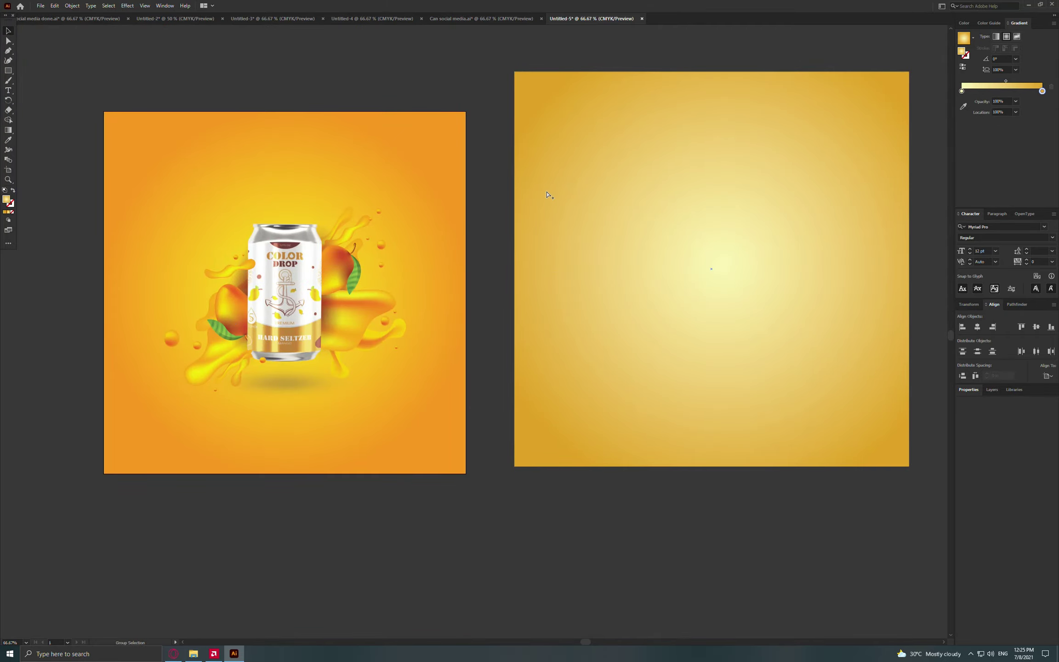
pyautogui.click(452, 144)
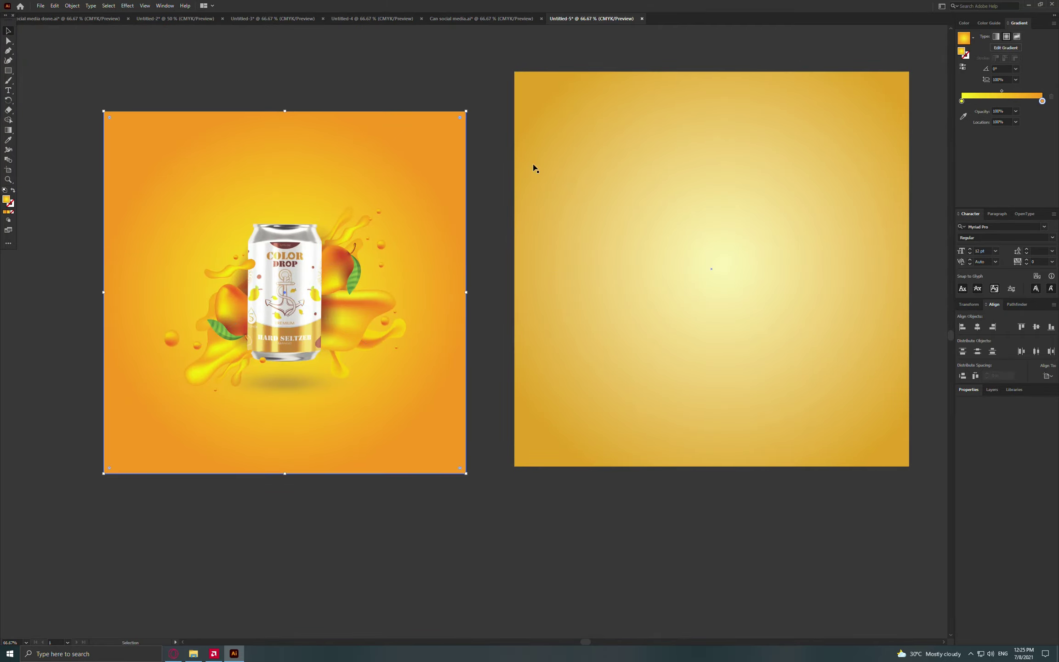
pyautogui.click(555, 177)
pyautogui.press('b')
pyautogui.click(497, 175)
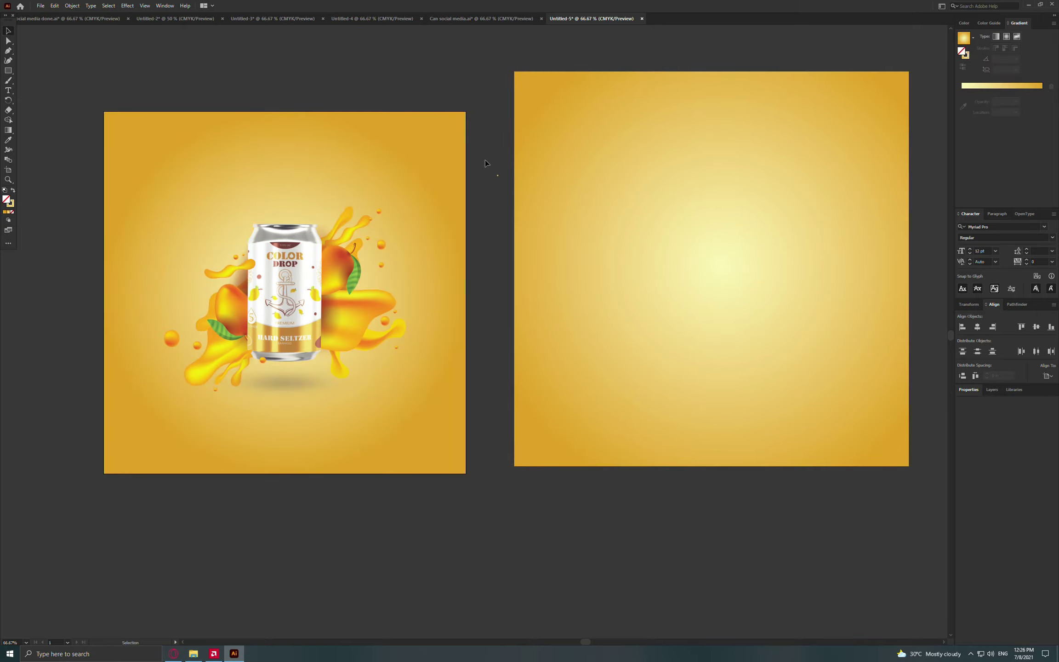
# Remove the spare gold gradient square and bring the poster back into view
pyautogui.hotkey('ctrl', 'z')
pyautogui.moveTo(489, 228); pyautogui.dragTo(578, 235)
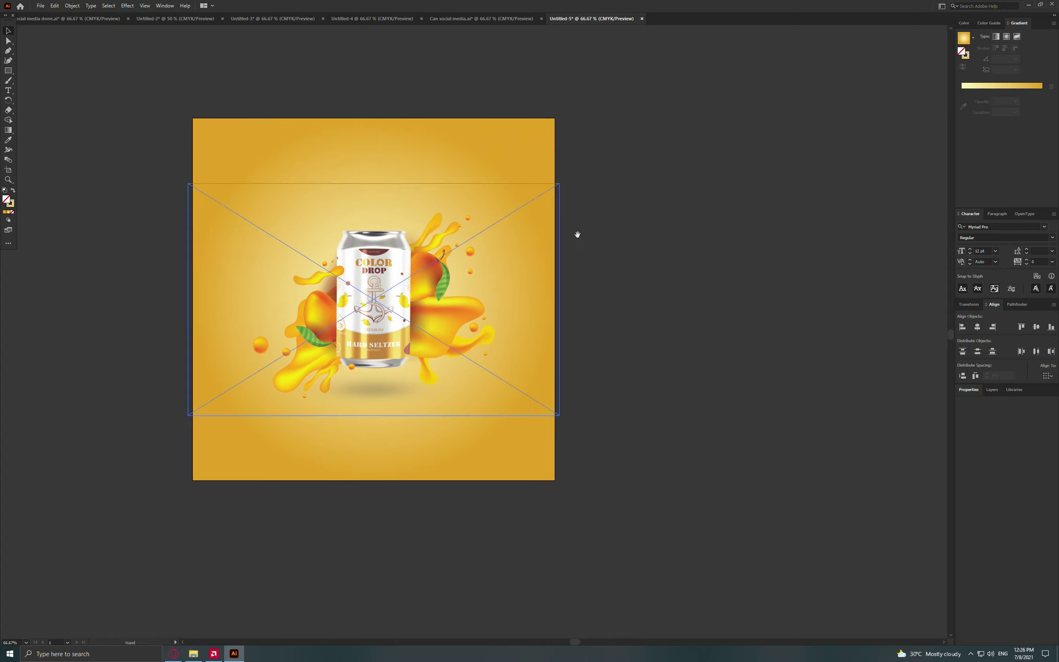
pyautogui.hotkey('ctrl', 'z')
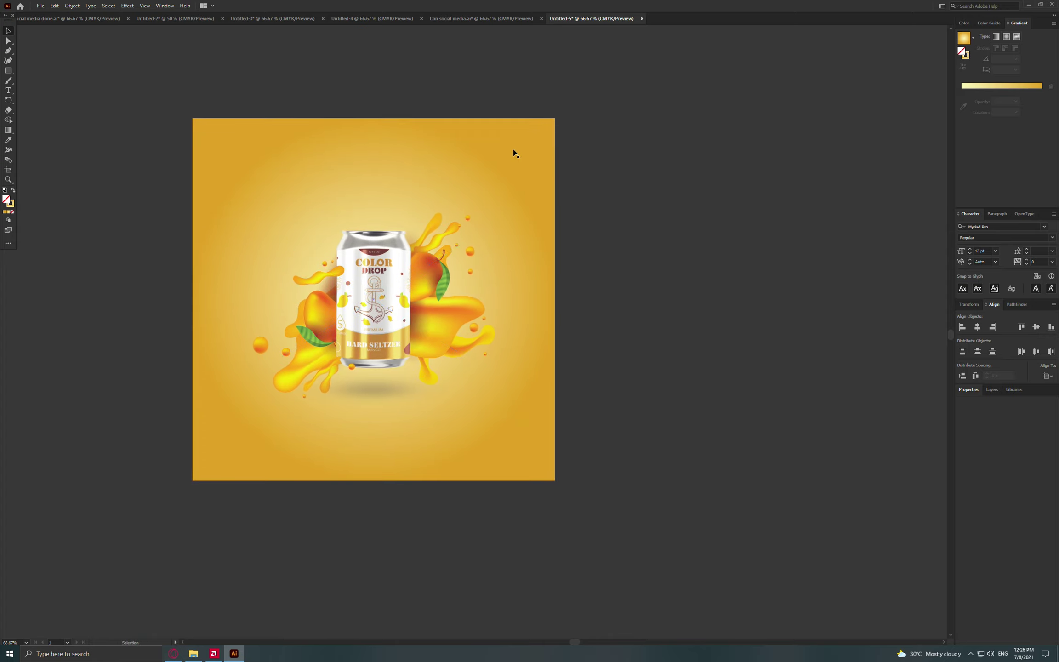
pyautogui.hotkey('ctrl', 'z')
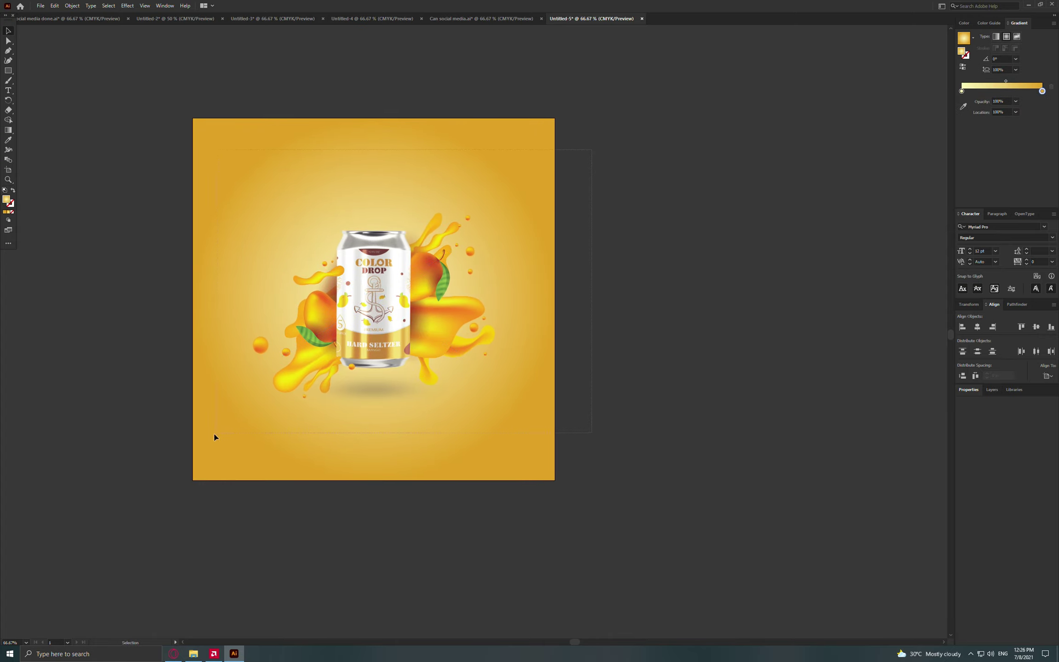
# Inspect all paths with Select All and Direct Selection, then deselect
pyautogui.press('a')
pyautogui.hotkey('ctrl', 'a')
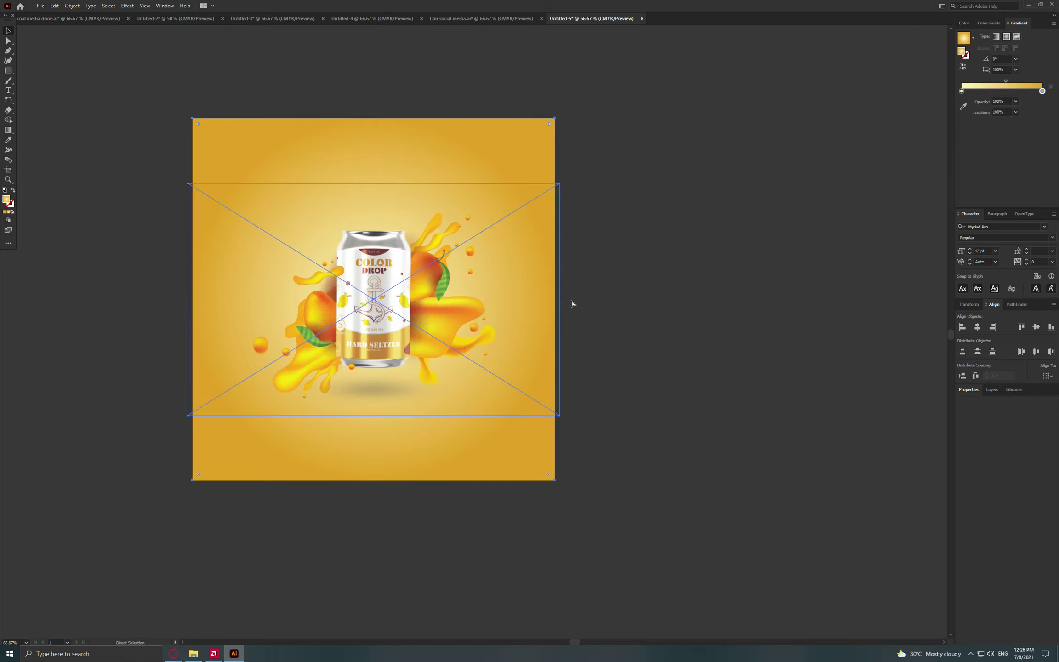
pyautogui.click(534, 156)
pyautogui.press('v')
pyautogui.click(566, 256)
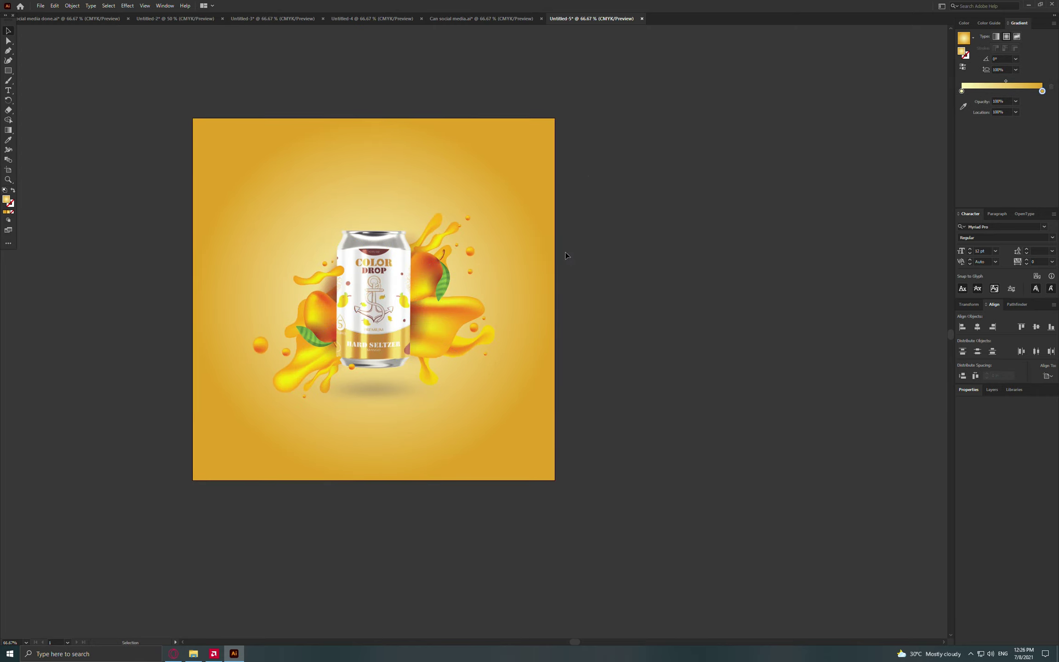
pyautogui.press('a')
pyautogui.hotkey('ctrl', 'a')
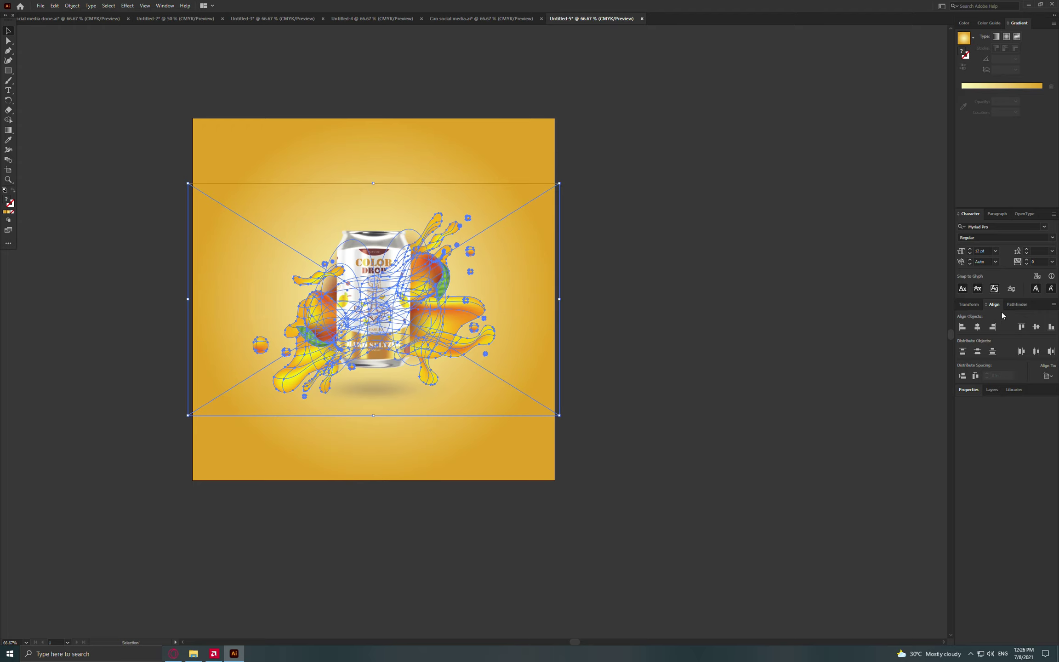
pyautogui.click(659, 296)
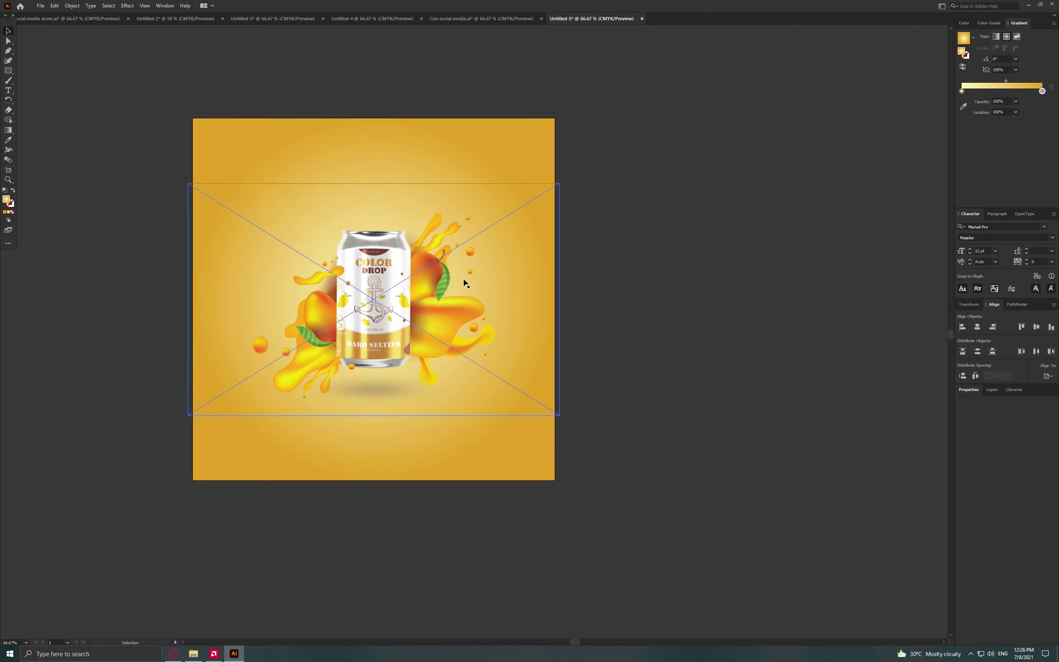
# Check the anchors once more, deselect everything, and zoom the poster to 100%
pyautogui.press('a')
pyautogui.hotkey('ctrl', 'a')
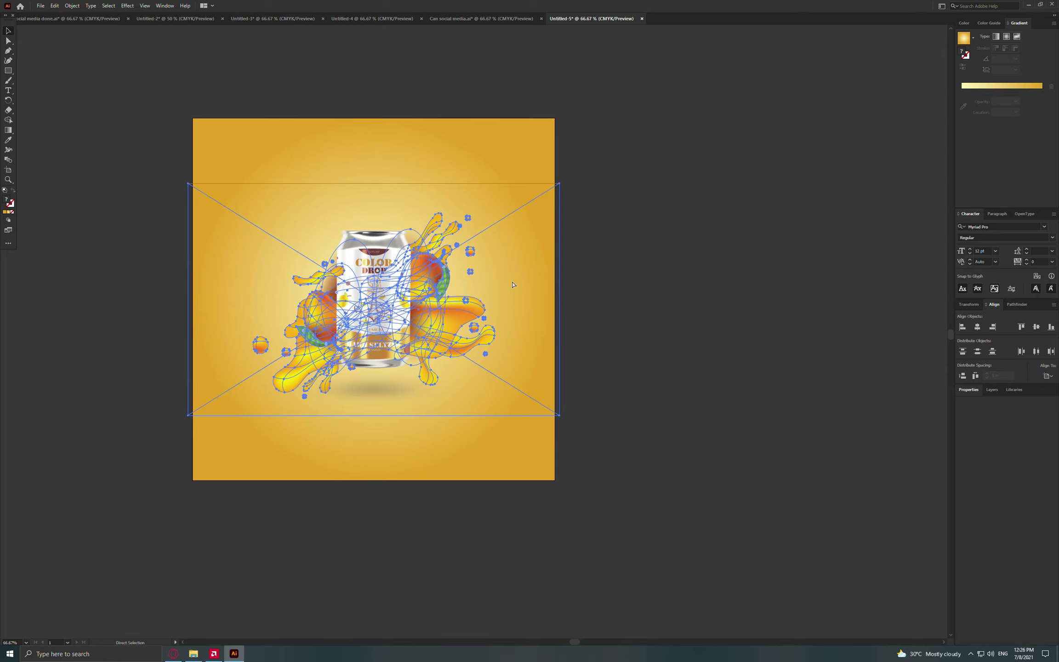
pyautogui.press('v')
pyautogui.click(559, 282)
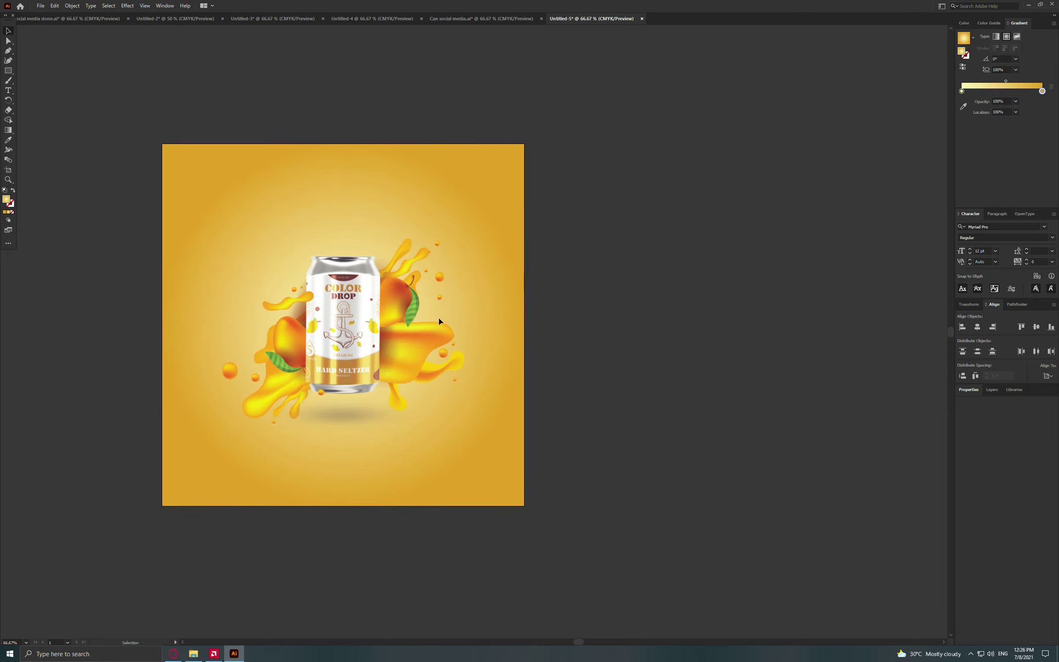
pyautogui.hotkey('ctrl', '1')
# Draw a leaf-shaped splash drop to the right of the can with the Pen
pyautogui.press('p')
pyautogui.scroll(1, 502, 274)
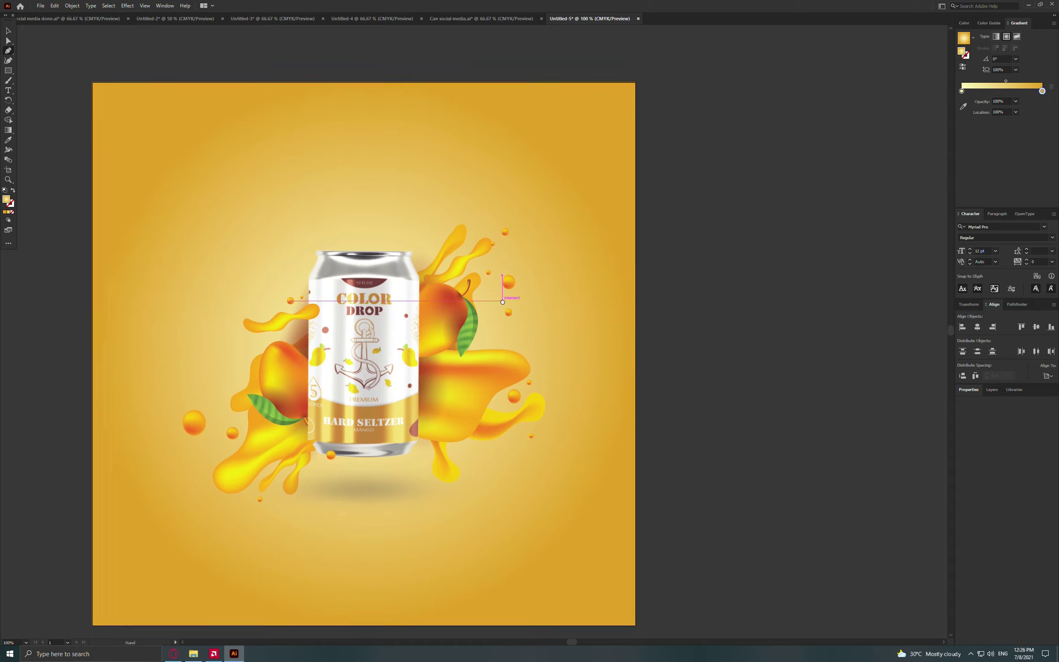
pyautogui.click(528, 298)
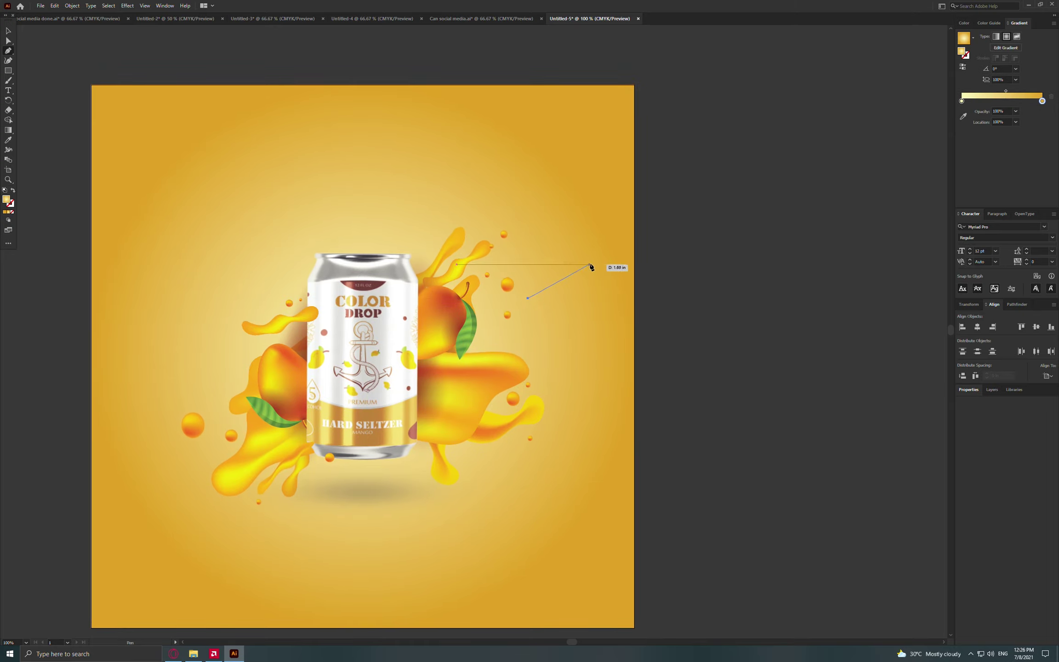
pyautogui.moveTo(597, 265); pyautogui.dragTo(619, 278)
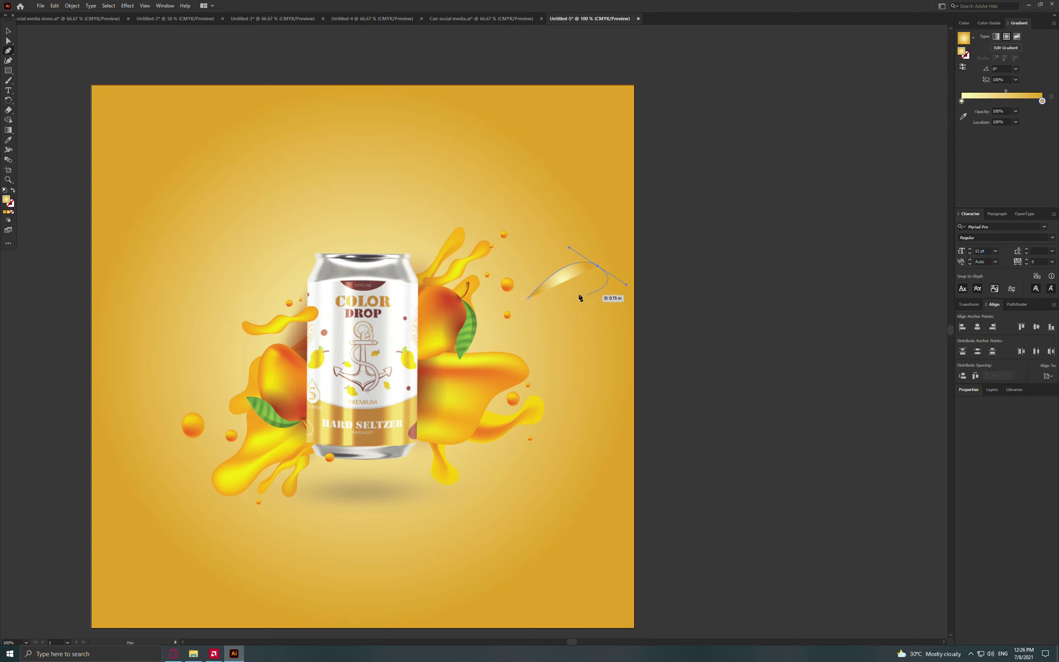
pyautogui.click(4, 211)
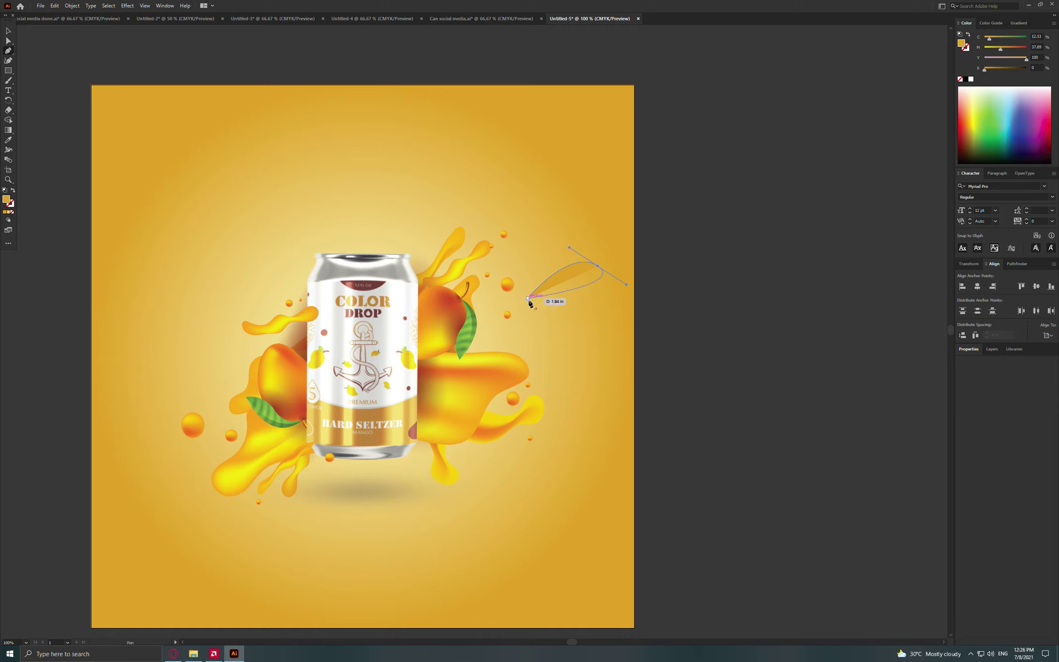
pyautogui.moveTo(527, 298); pyautogui.dragTo(495, 325)
pyautogui.moveTo(626, 284)
pyautogui.mouseDown()
pyautogui.moveTo(613, 297)
pyautogui.moveTo(621, 240)
pyautogui.moveTo(597, 286)
pyautogui.moveTo(541, 263)
pyautogui.mouseUp()
# Fill the splash white and add a smaller rotated drop below-left
pyautogui.press('v')
pyautogui.click(972, 80)
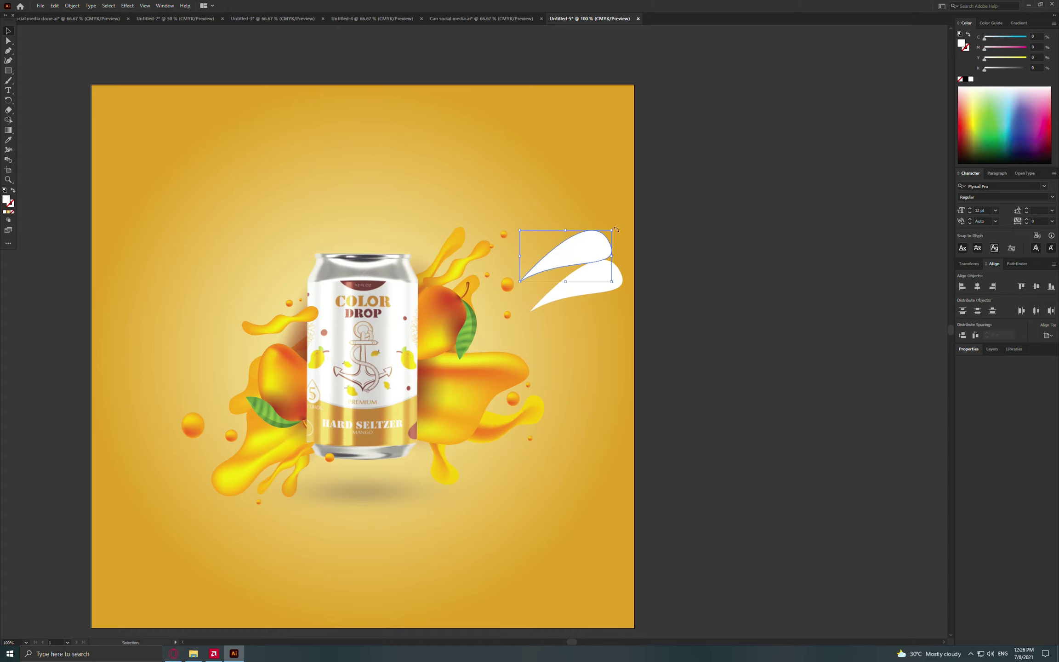
pyautogui.moveTo(611, 230); pyautogui.dragTo(595, 245)
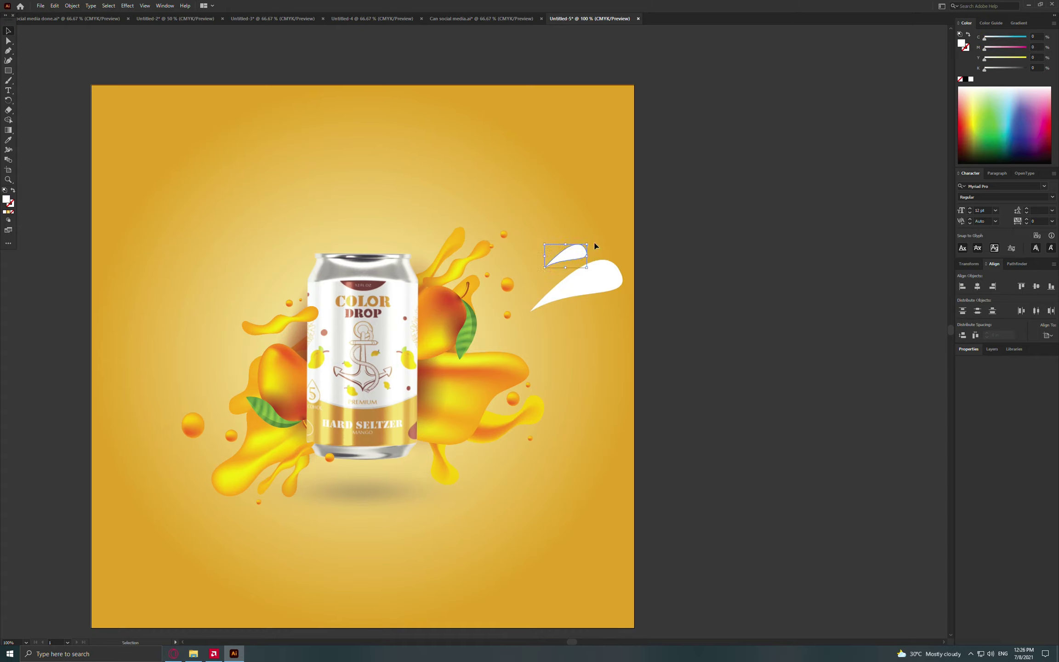
pyautogui.moveTo(591, 243)
pyautogui.mouseDown()
pyautogui.moveTo(609, 238)
pyautogui.moveTo(548, 272)
pyautogui.moveTo(558, 305)
pyautogui.moveTo(590, 306)
pyautogui.moveTo(570, 343)
pyautogui.moveTo(557, 327)
pyautogui.mouseUp()
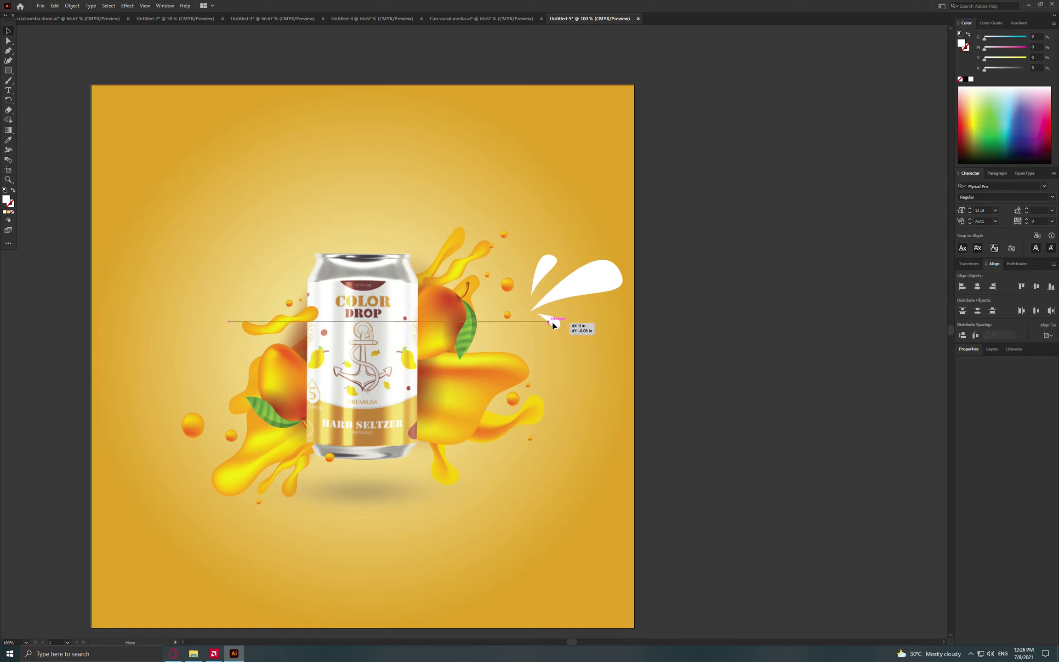
# Reshape the largest drop's tip curve by lifting its anchor handle
pyautogui.press('a')
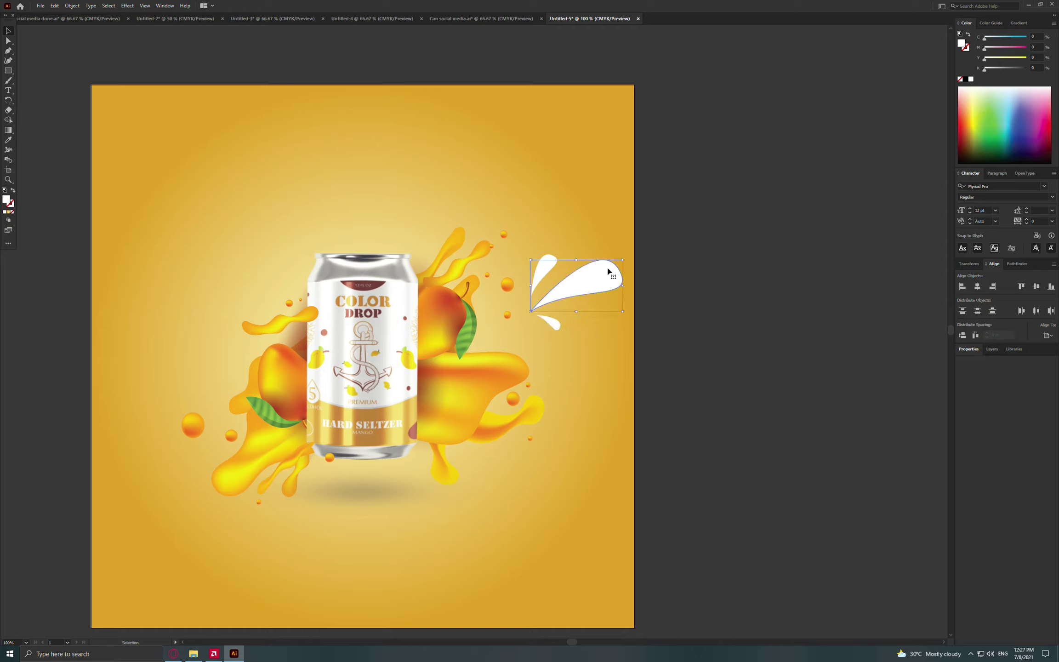
pyautogui.click(619, 266)
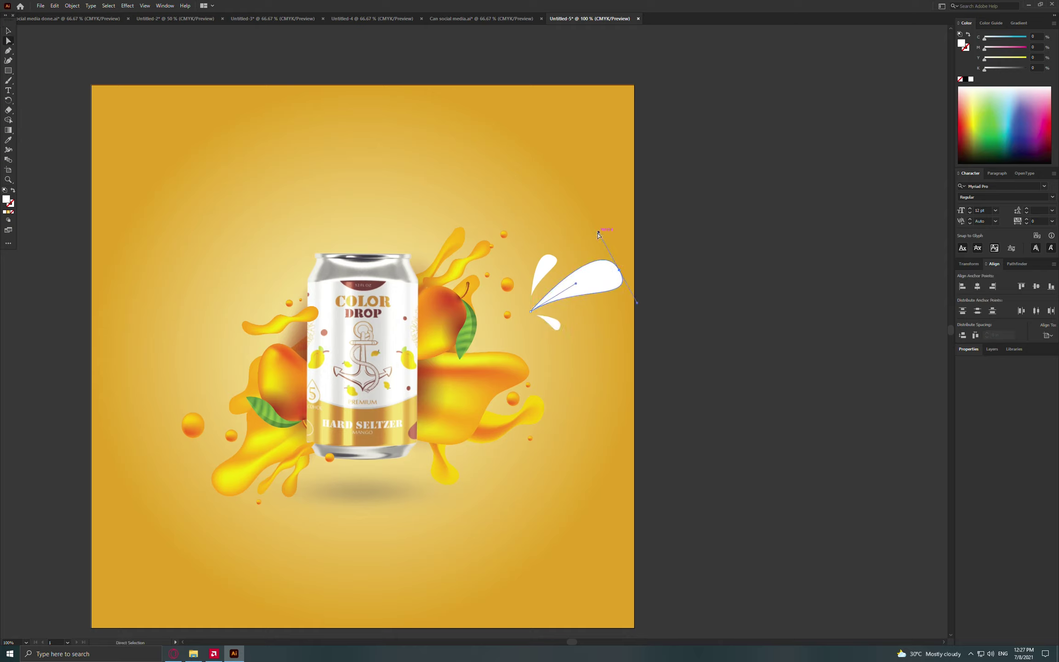
pyautogui.moveTo(598, 233); pyautogui.dragTo(598, 220)
pyautogui.scroll(1, 654, 267)
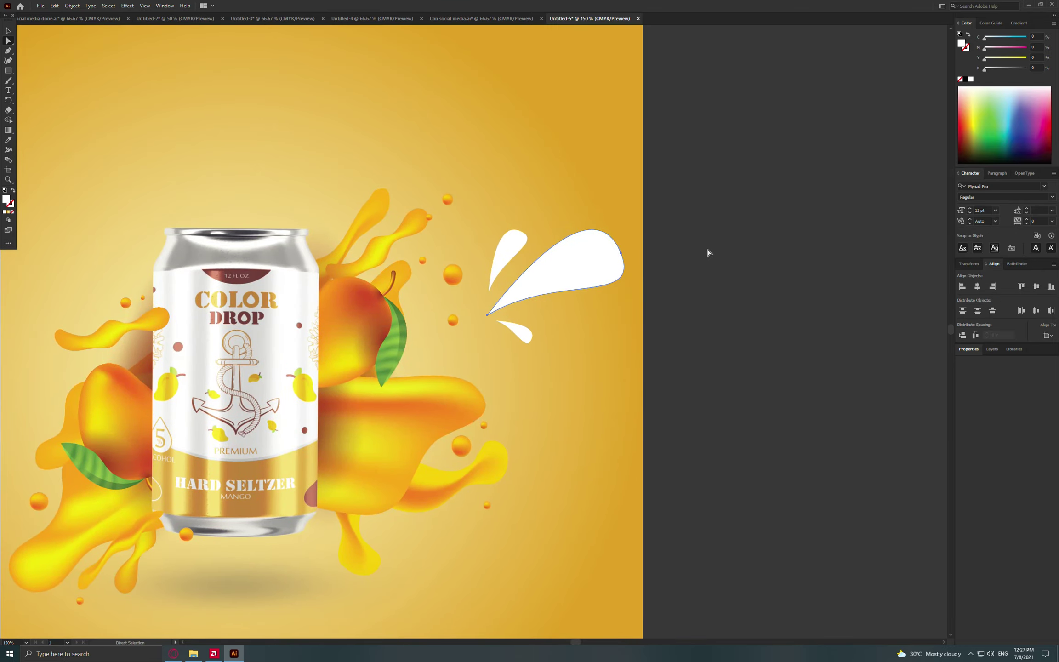
pyautogui.click(708, 253)
# Select the white splash shapes and zoom in on them
pyautogui.press('b')
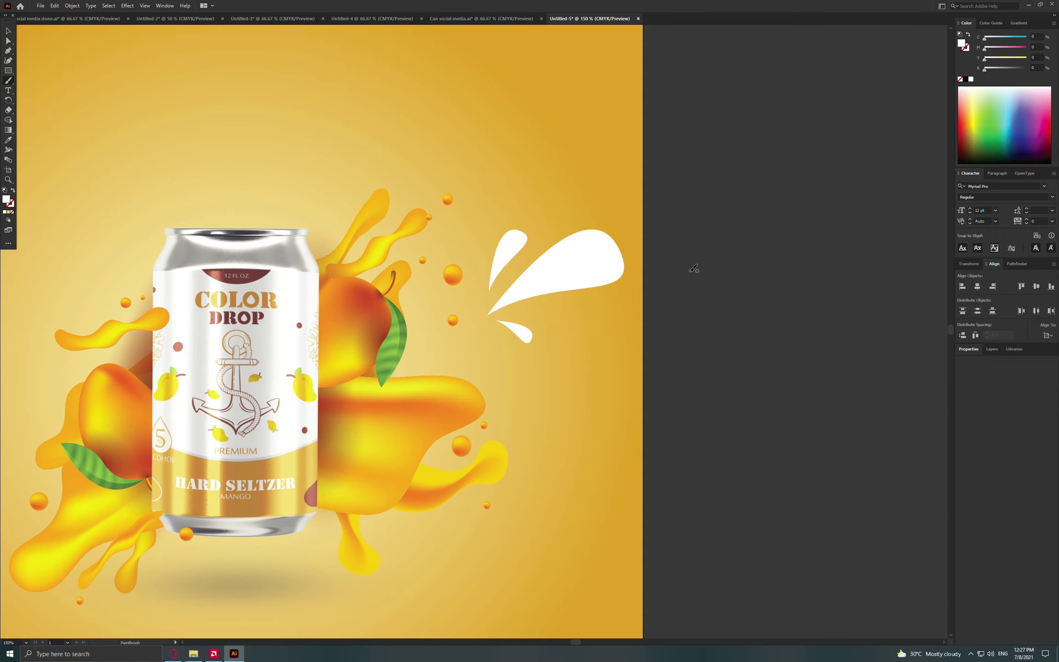
pyautogui.press('v')
pyautogui.moveTo(729, 273); pyautogui.dragTo(740, 248)
pyautogui.scroll(-3, 708, 258)
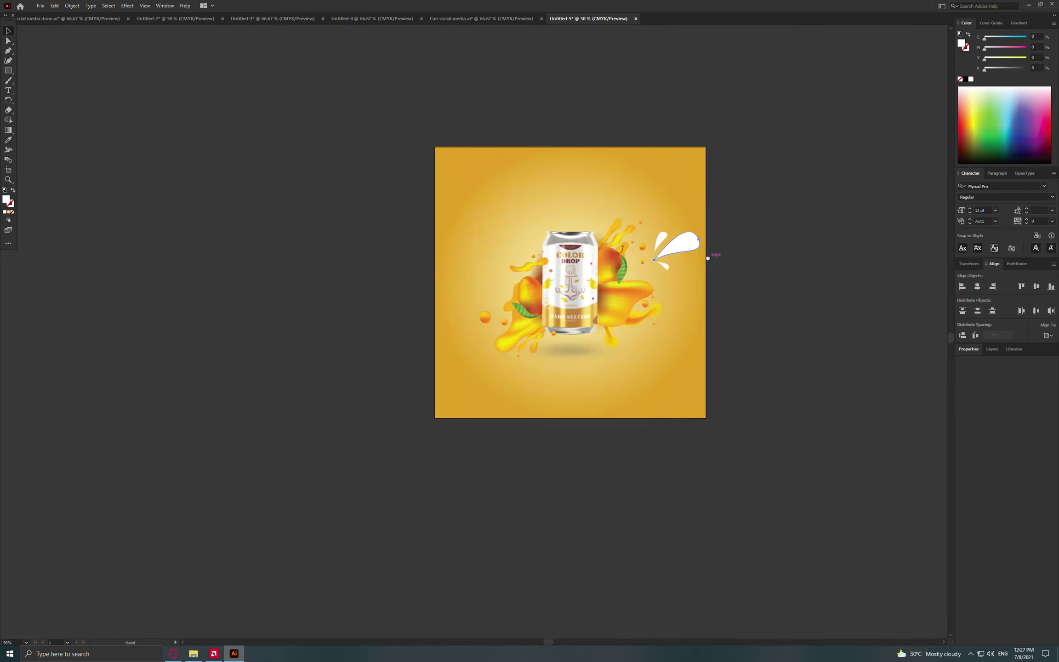
pyautogui.scroll(3, 689, 260)
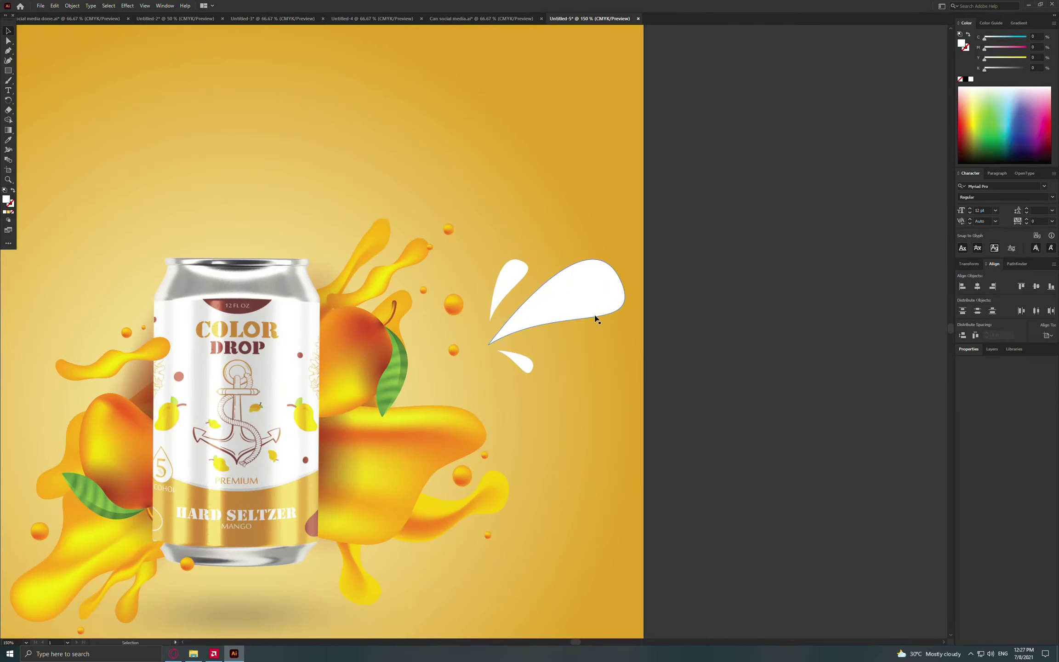
pyautogui.press('p')
pyautogui.scroll(1, 607, 294)
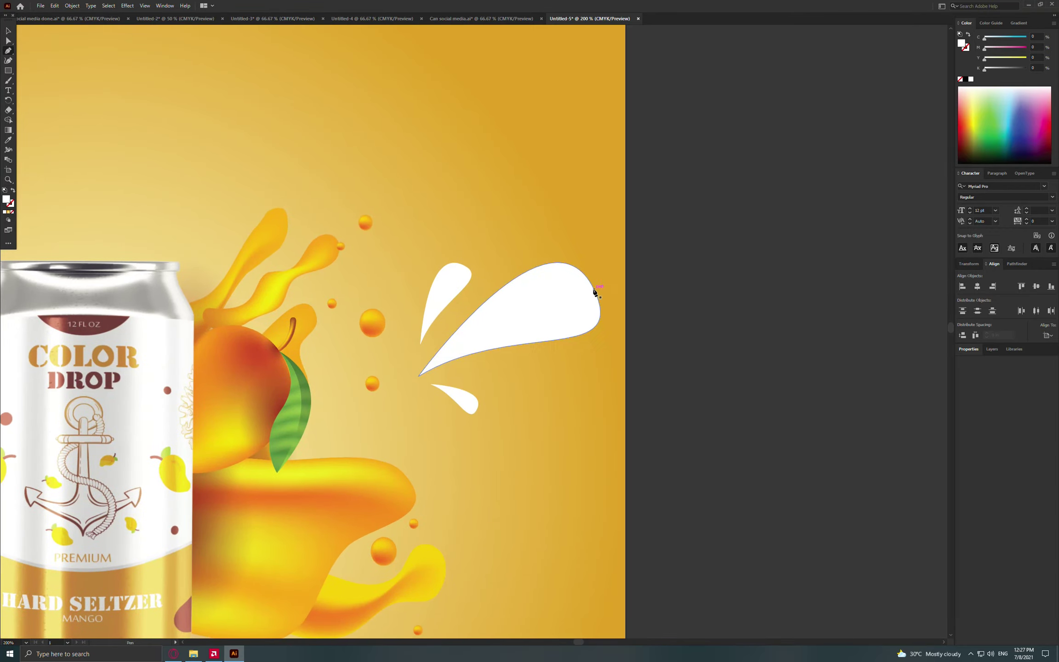
# Draw a curved path through the large splash and give it no fill
pyautogui.click(594, 288)
pyautogui.moveTo(438, 352); pyautogui.dragTo(383, 396)
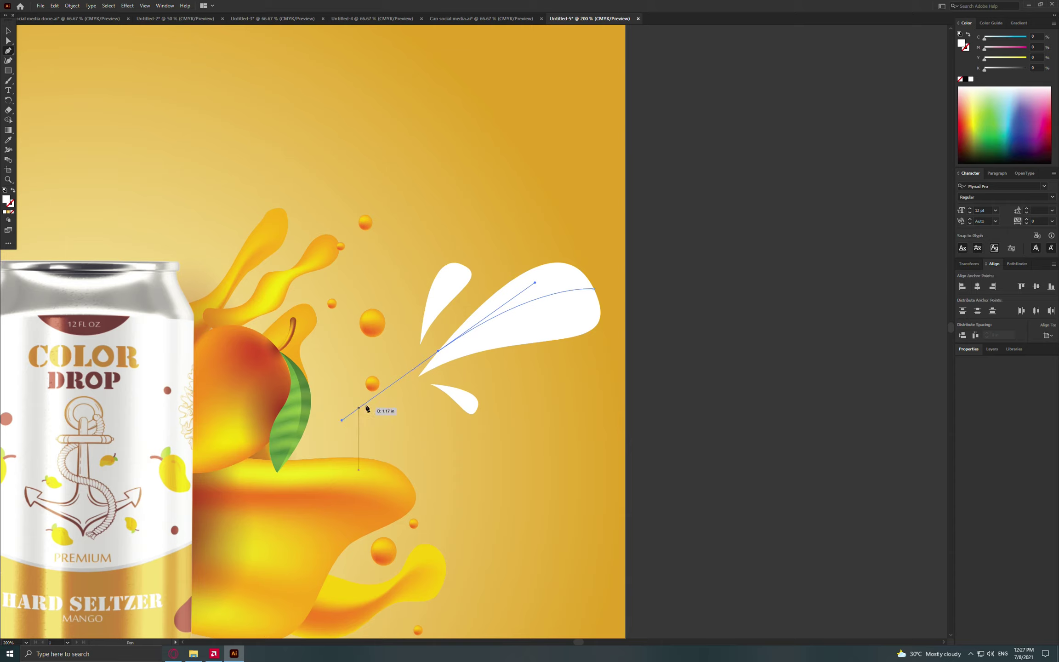
pyautogui.press('v')
pyautogui.click(515, 309)
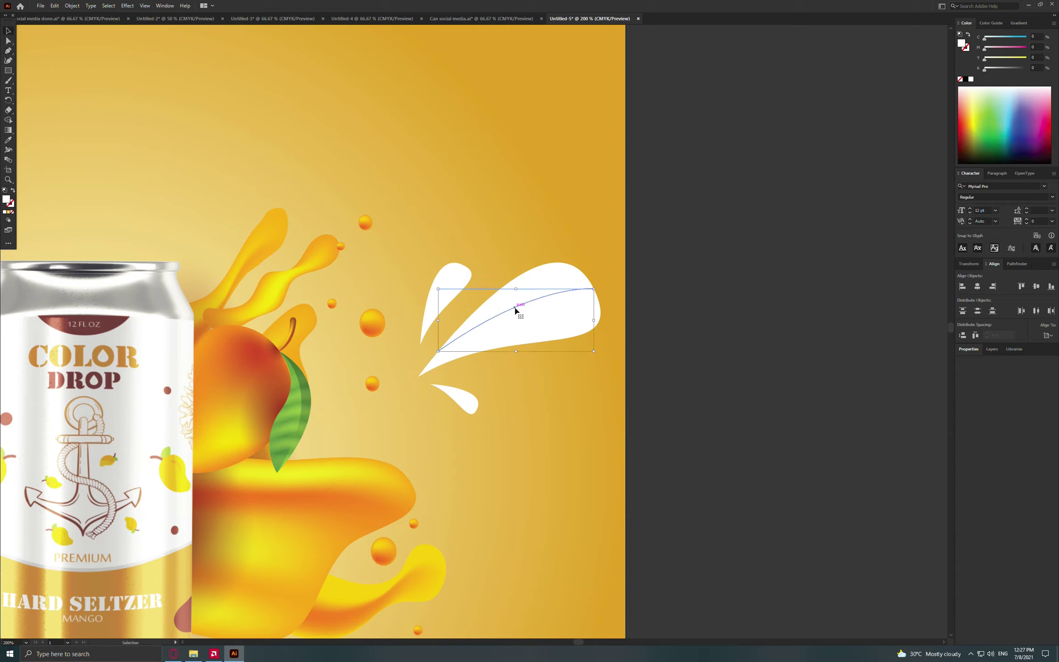
pyautogui.click(13, 190)
# Type 'Juicy Mango' along the curved path with Type on a Path
pyautogui.press('t')
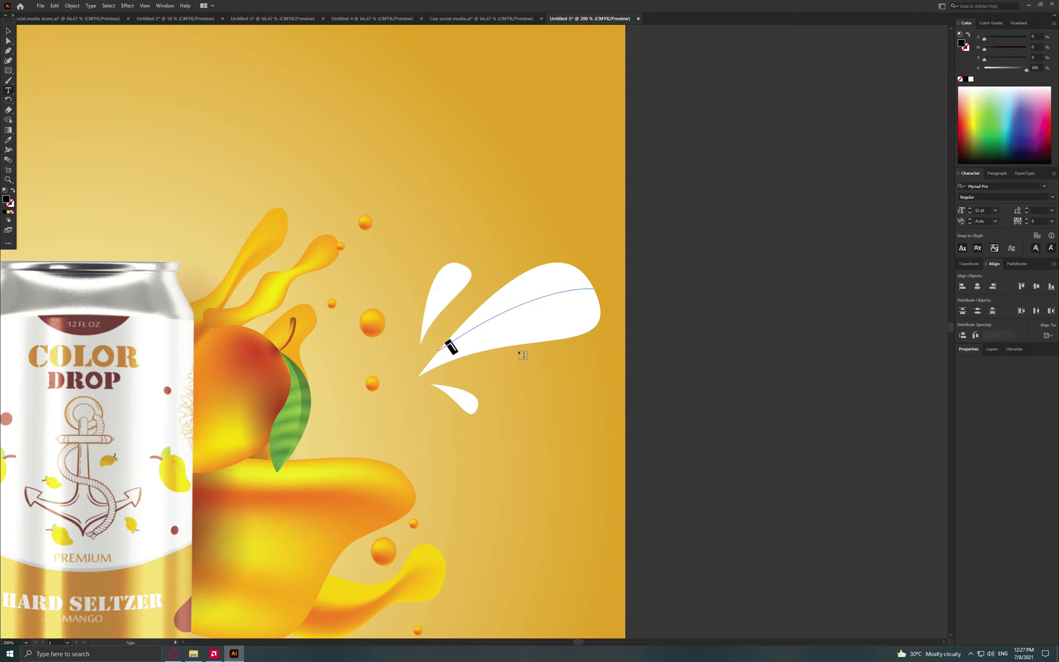
pyautogui.click(448, 346)
pyautogui.press('Escape')
pyautogui.press('t')
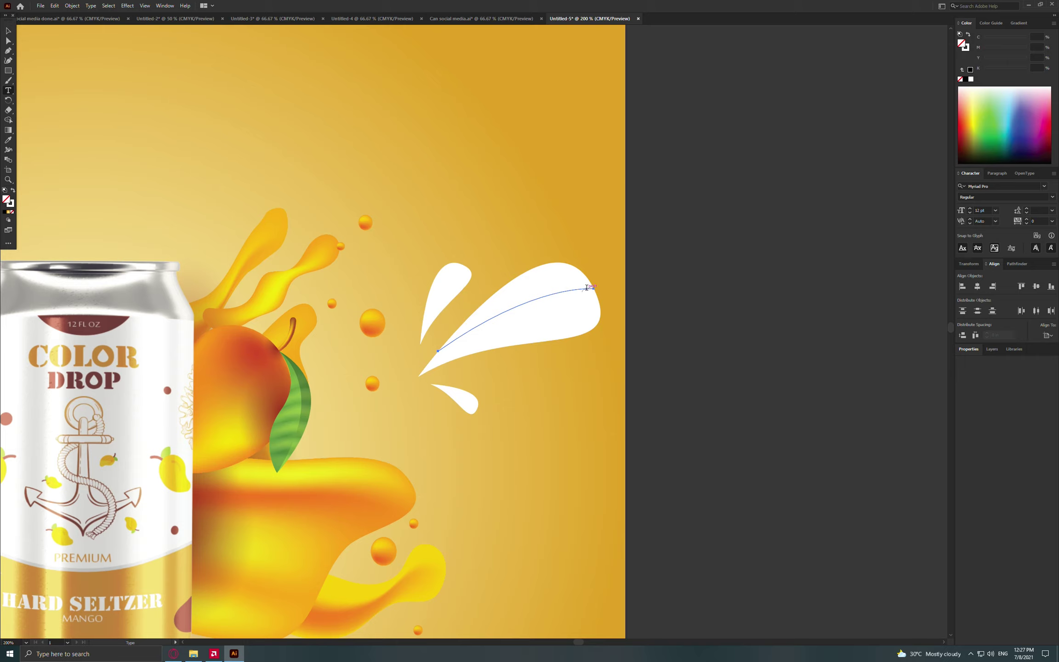
pyautogui.click(587, 288)
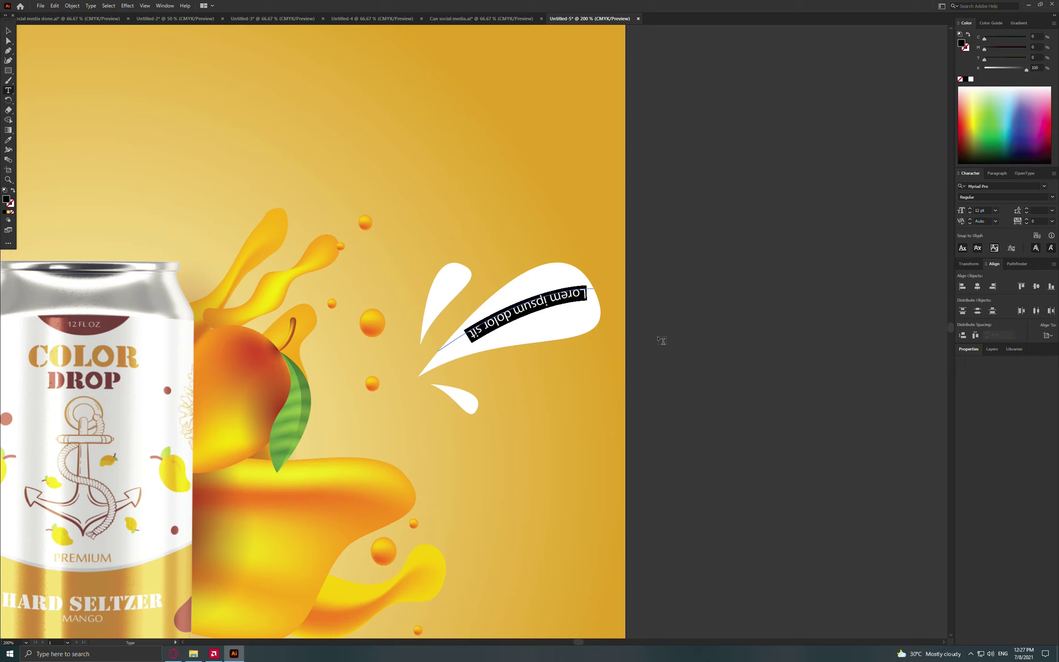
pyautogui.write('Juicy')
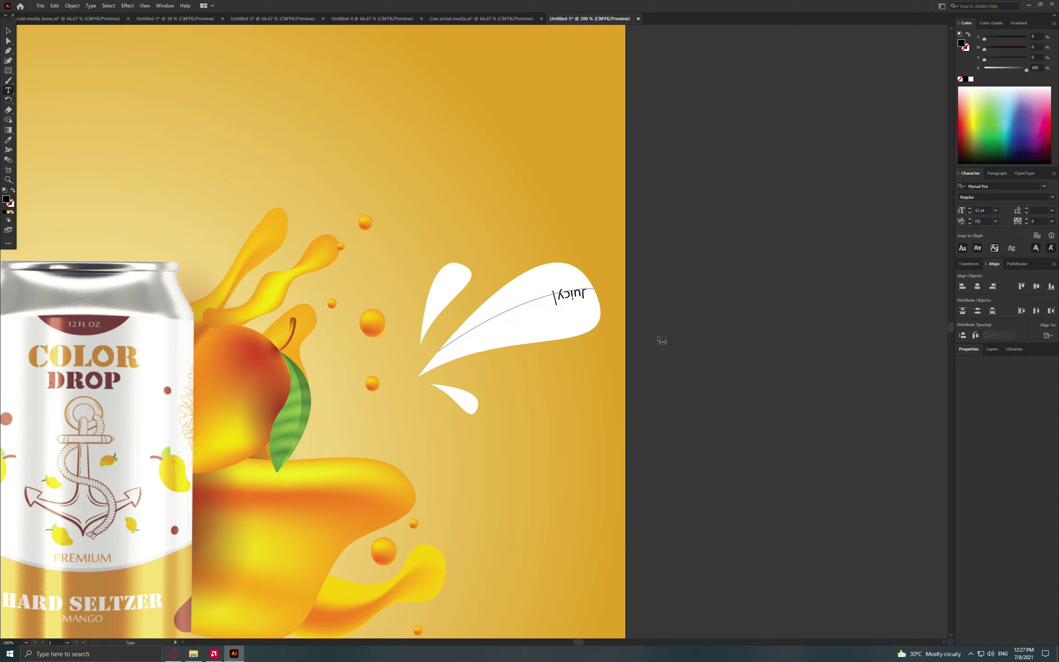
pyautogui.write(' P')
pyautogui.press('BackSpace')
pyautogui.press('BackSpace')
pyautogui.press('BackSpace')
pyautogui.press('BackSpace')
pyautogui.press('BackSpace')
pyautogui.write('Mango')
# Flip the Juicy Mango text upright, enlarge it, and rotate it to match the splash
pyautogui.click(8, 30)
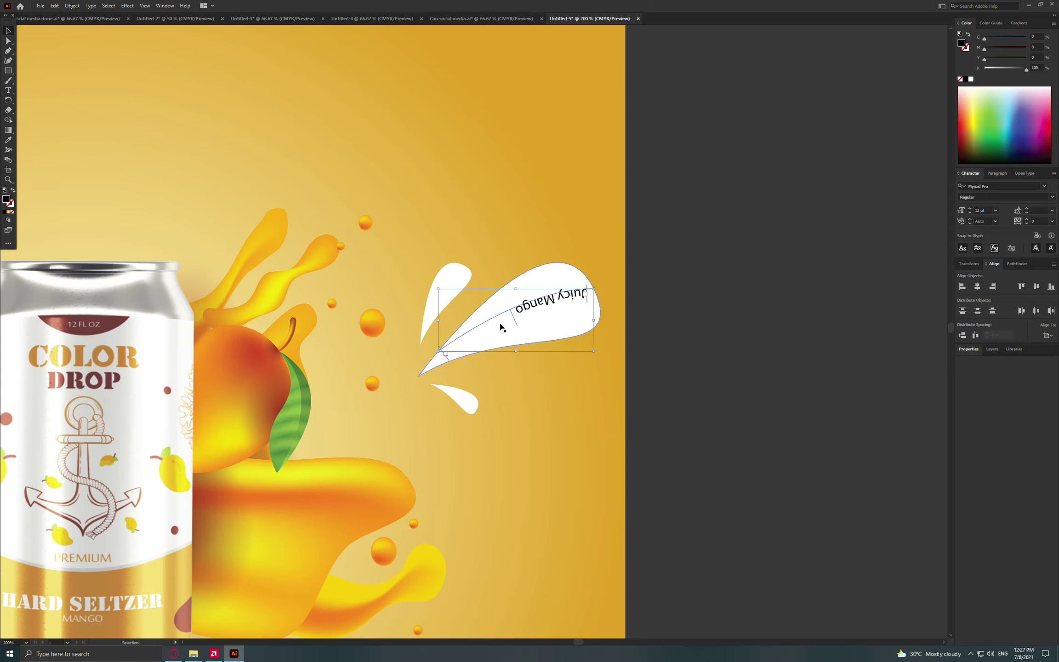
pyautogui.moveTo(517, 327)
pyautogui.mouseDown()
pyautogui.moveTo(553, 285)
pyautogui.moveTo(531, 301)
pyautogui.mouseUp()
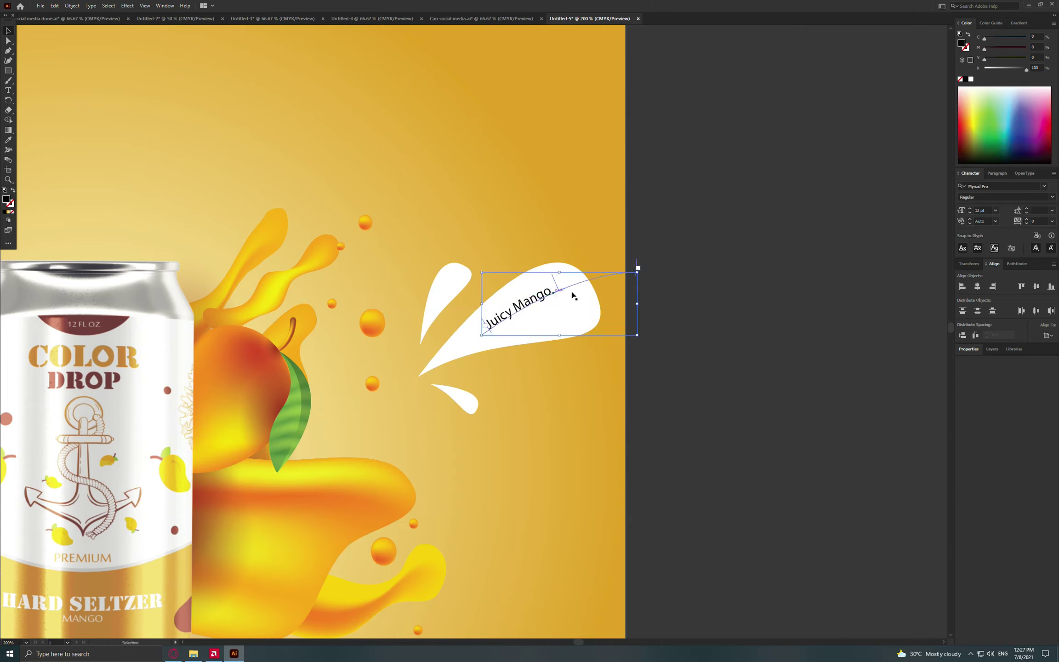
pyautogui.moveTo(643, 343); pyautogui.dragTo(668, 357)
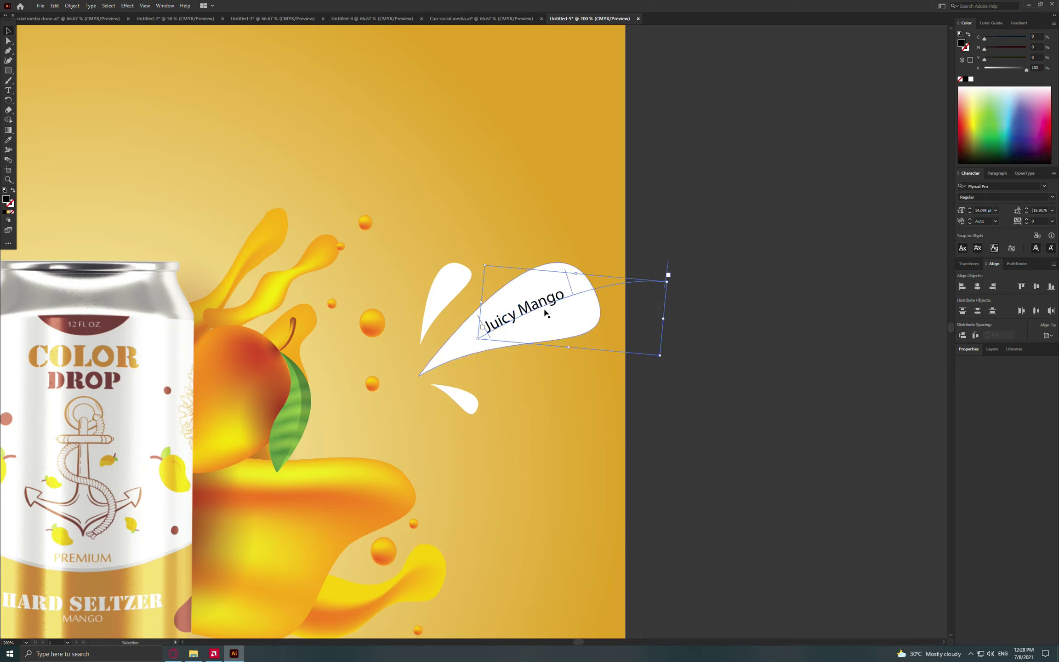
pyautogui.moveTo(544, 311); pyautogui.dragTo(542, 298)
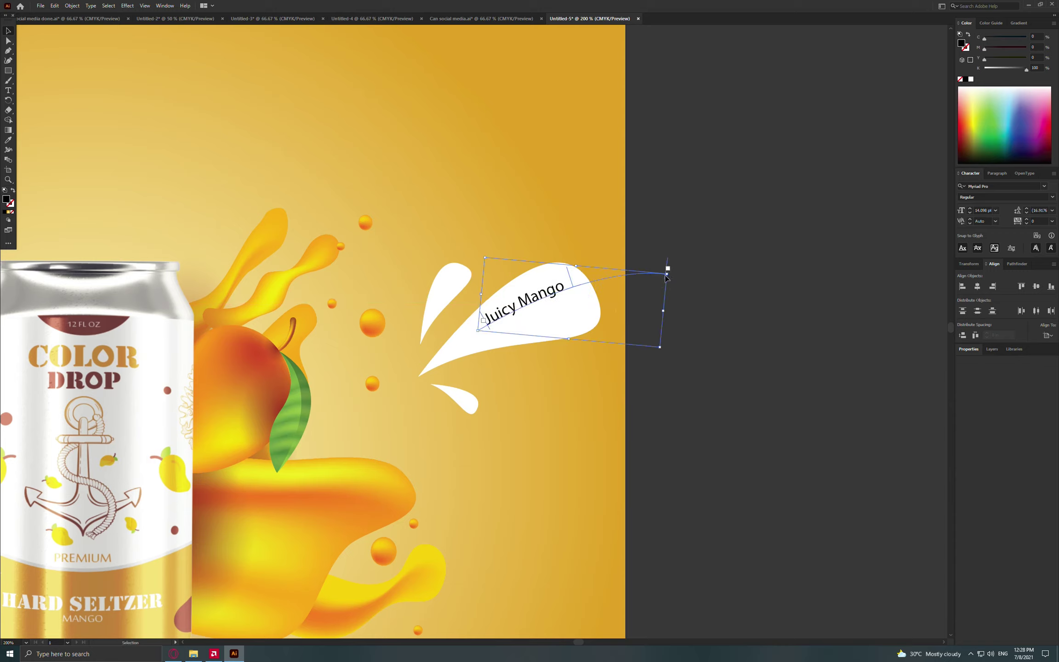
pyautogui.moveTo(673, 274); pyautogui.dragTo(666, 263)
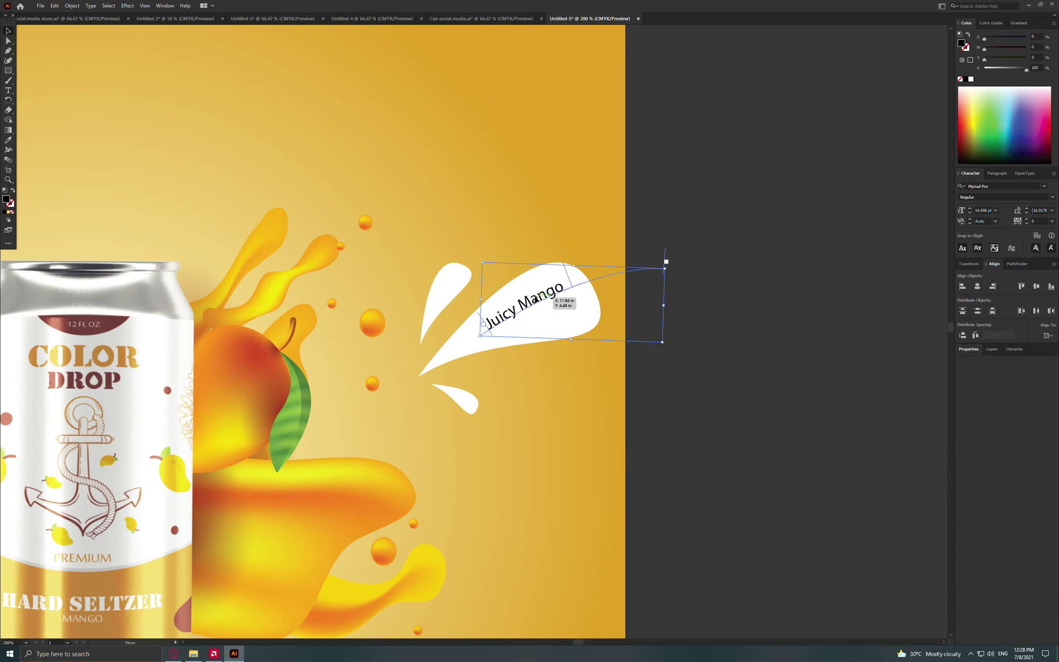
pyautogui.moveTo(536, 298); pyautogui.dragTo(535, 299)
# Colour the label text with a darker orange sampled by the Eyedropper
pyautogui.press('i')
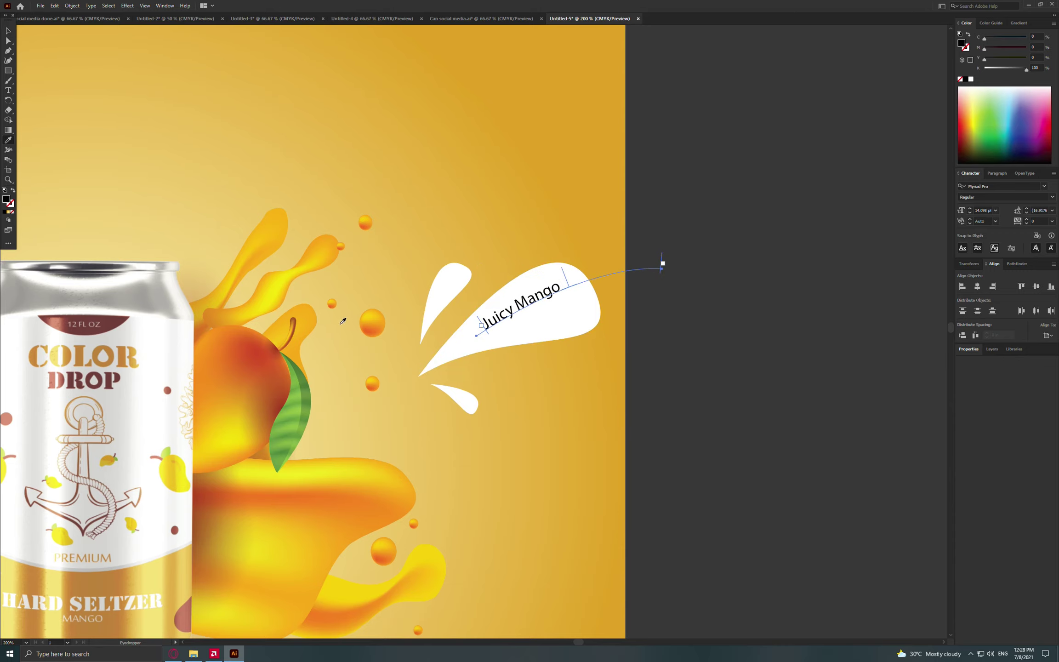
pyautogui.click(374, 320)
pyautogui.moveTo(346, 323); pyautogui.dragTo(584, 295)
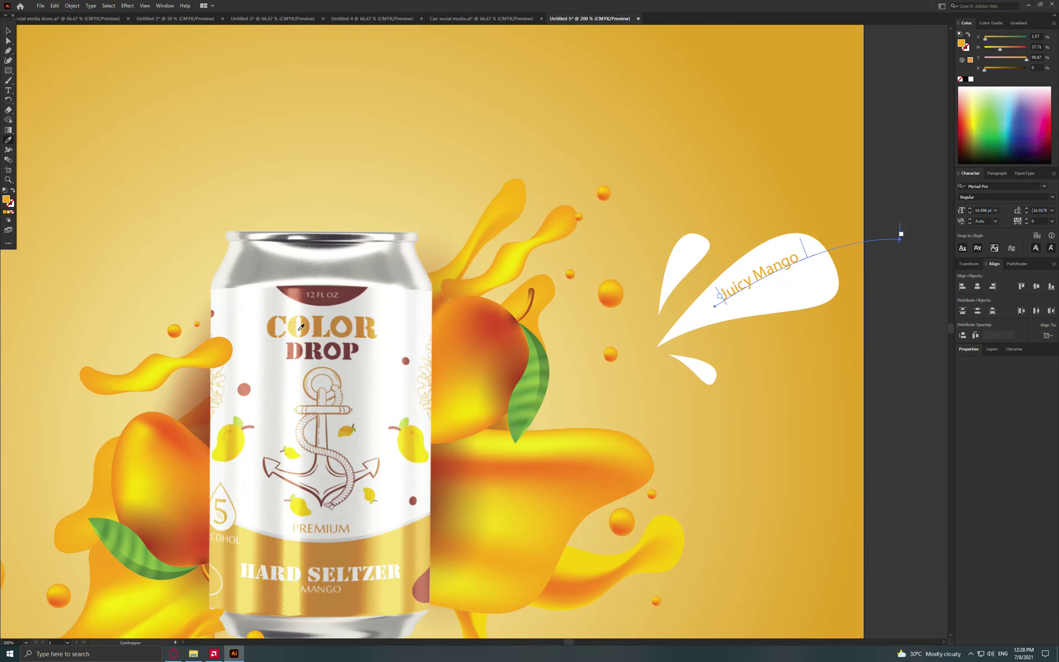
pyautogui.click(187, 504)
pyautogui.moveTo(580, 321); pyautogui.dragTo(262, 310)
# Set the Juicy Mango text's font to Baloo Bhaijaan
pyautogui.press('v')
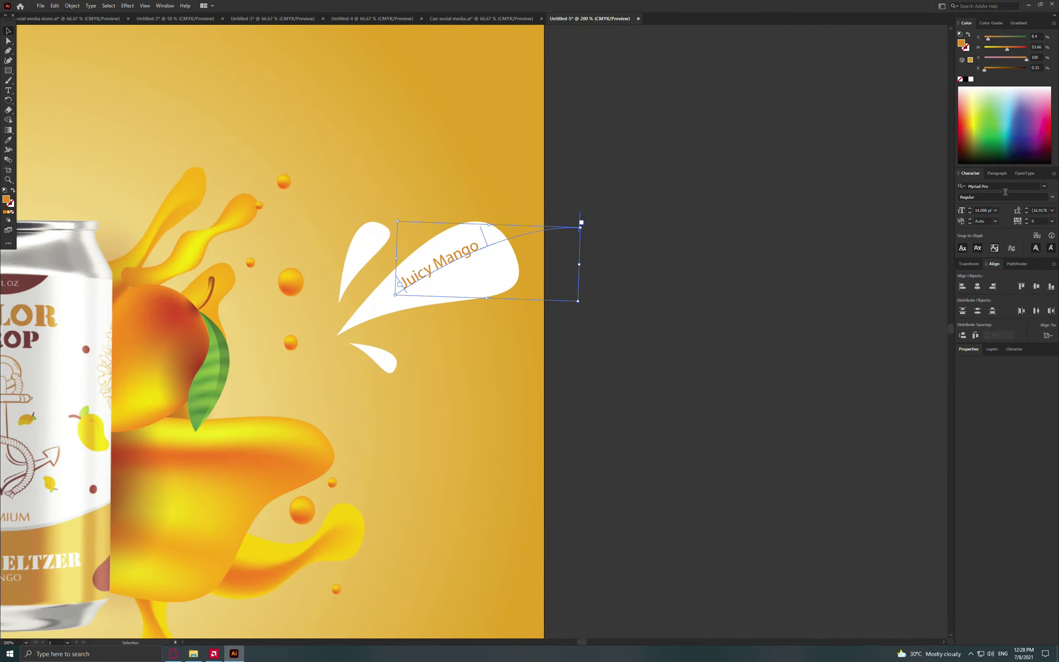
pyautogui.click(1006, 186)
pyautogui.write('bal')
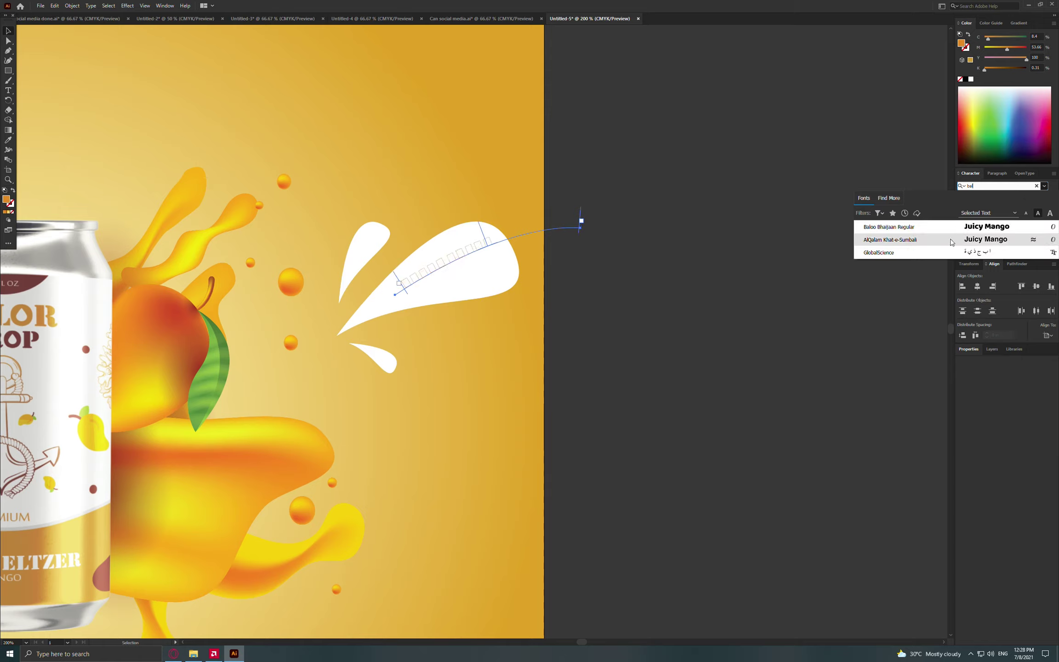
pyautogui.press('Return')
# Duplicate the label below and retype the copy as 'Drink'
pyautogui.moveTo(495, 255); pyautogui.dragTo(456, 258)
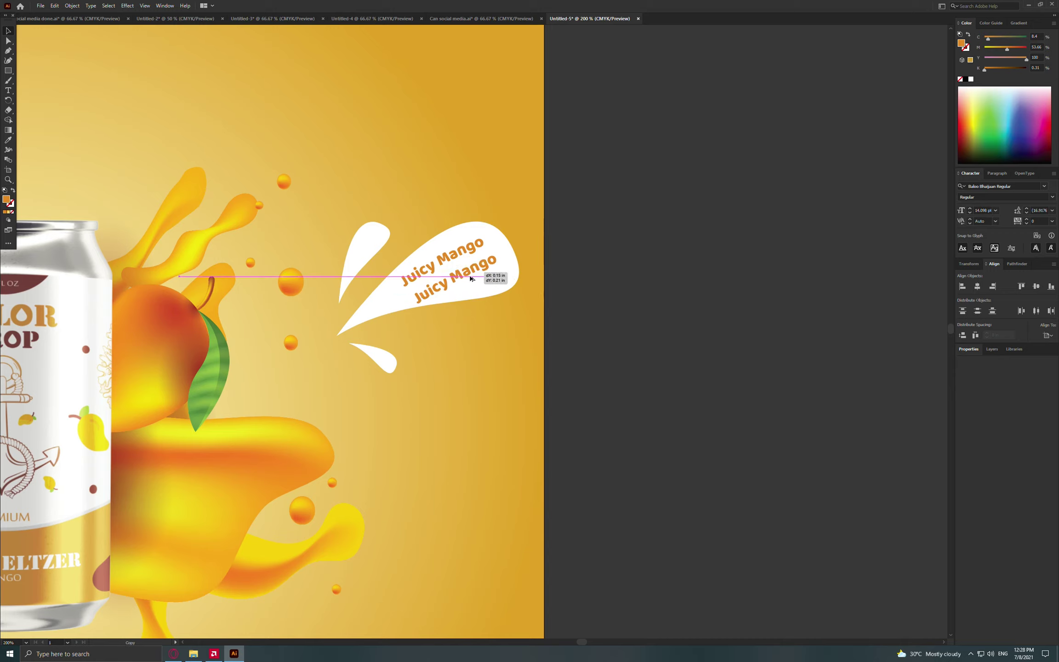
pyautogui.moveTo(456, 257); pyautogui.dragTo(476, 277)
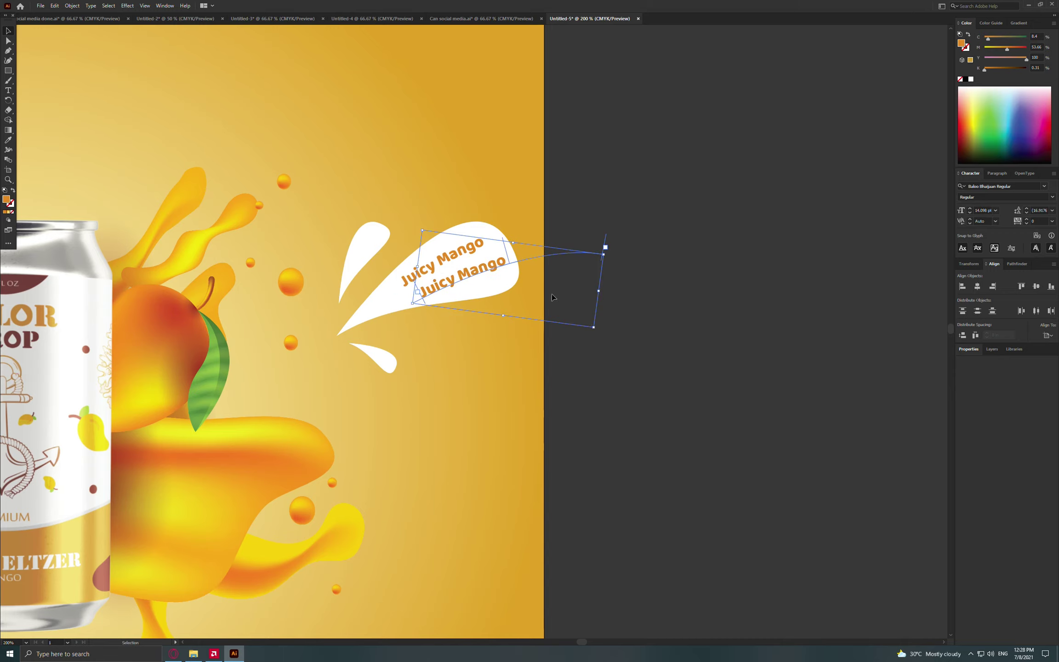
pyautogui.press('t')
pyautogui.moveTo(509, 262); pyautogui.dragTo(323, 313)
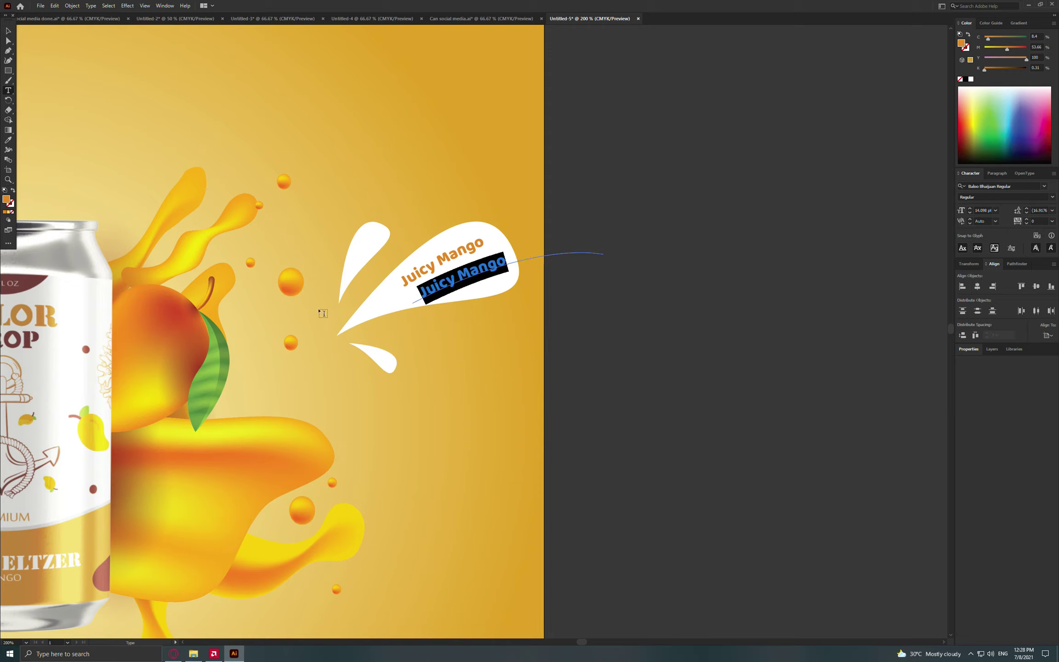
pyautogui.write('Dr')
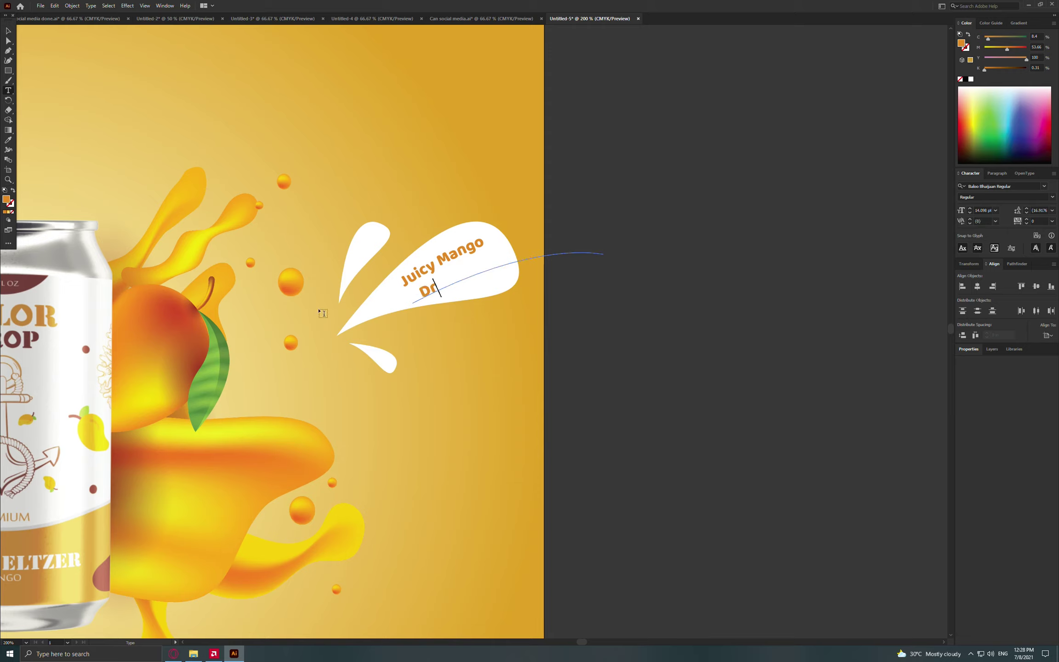
pyautogui.write('ink')
pyautogui.click(8, 30)
pyautogui.moveTo(455, 284); pyautogui.dragTo(466, 281)
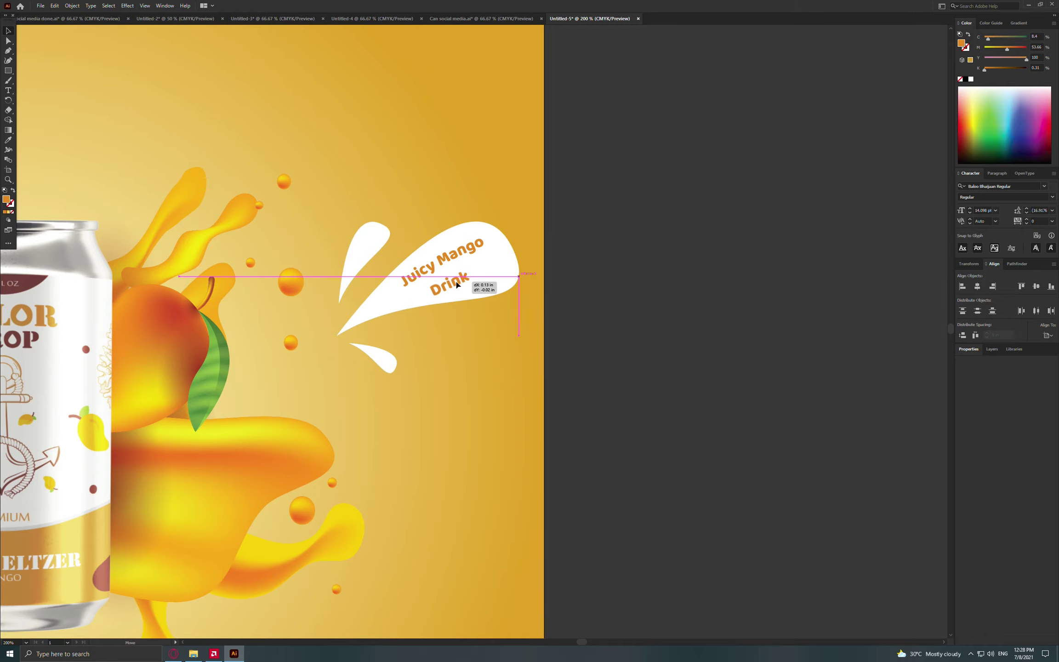
pyautogui.click(677, 268)
# Type a 'new' headline text object beside the artboard and enlarge it
pyautogui.hotkey('ctrl', '-')
pyautogui.hotkey('ctrl', '-')
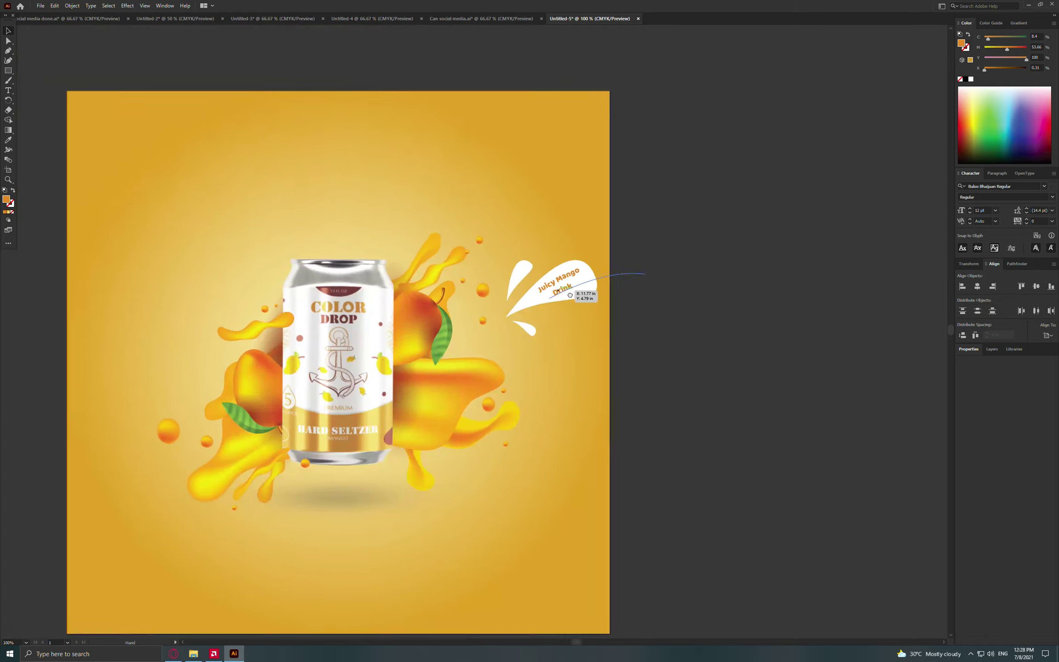
pyautogui.hotkey('ctrl', '0')
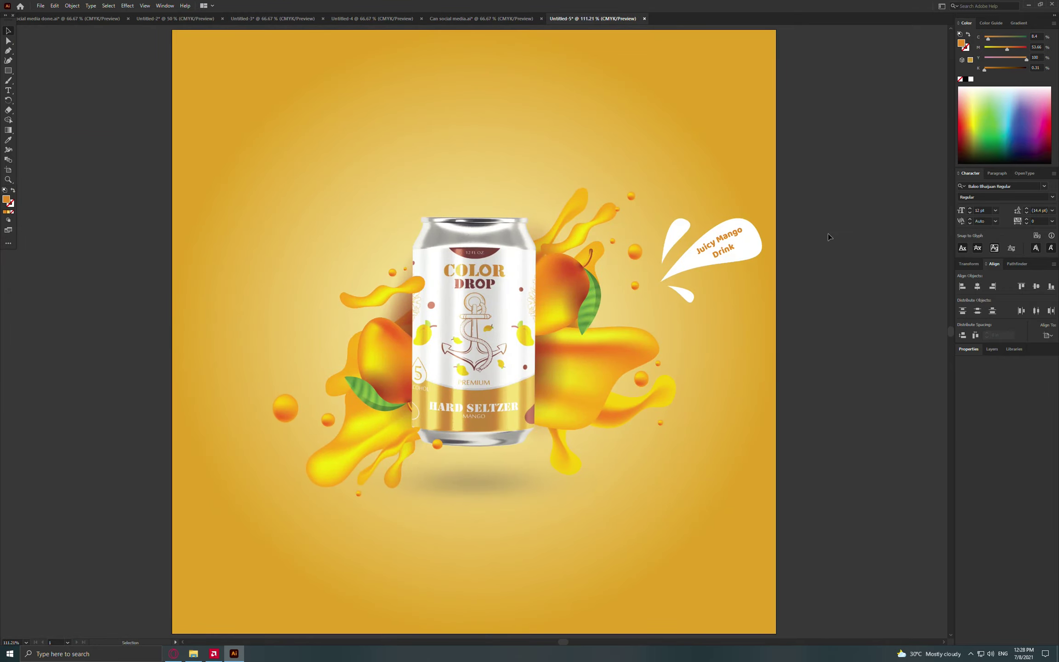
pyautogui.moveTo(760, 258); pyautogui.dragTo(716, 292)
pyautogui.hotkey('ctrl', '1')
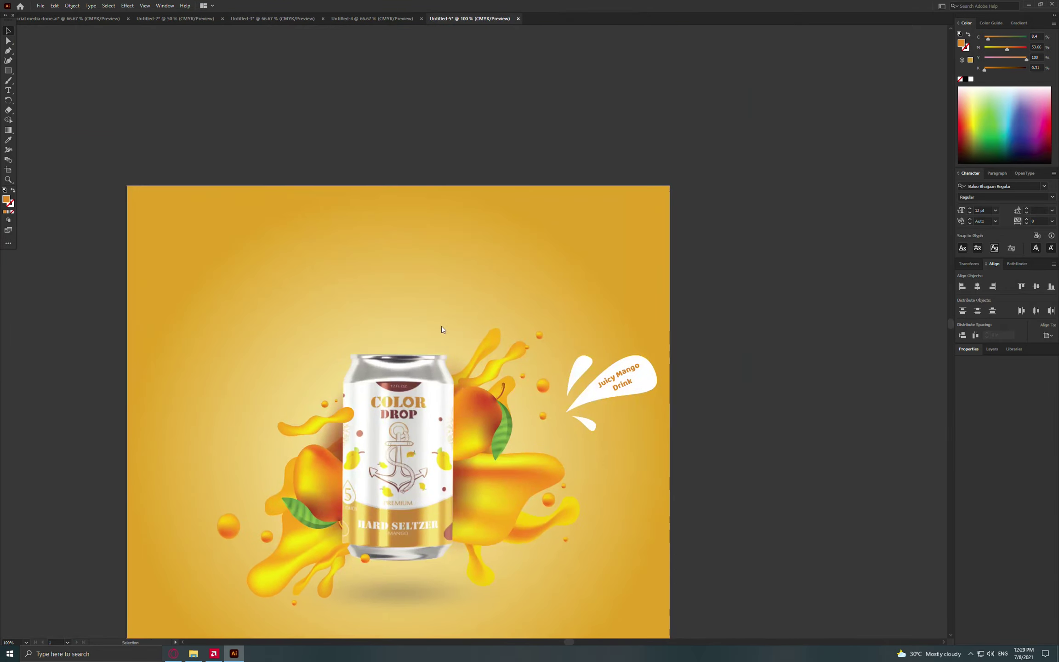
pyautogui.hotkey('ctrl', '-')
pyautogui.hotkey('ctrl', '-')
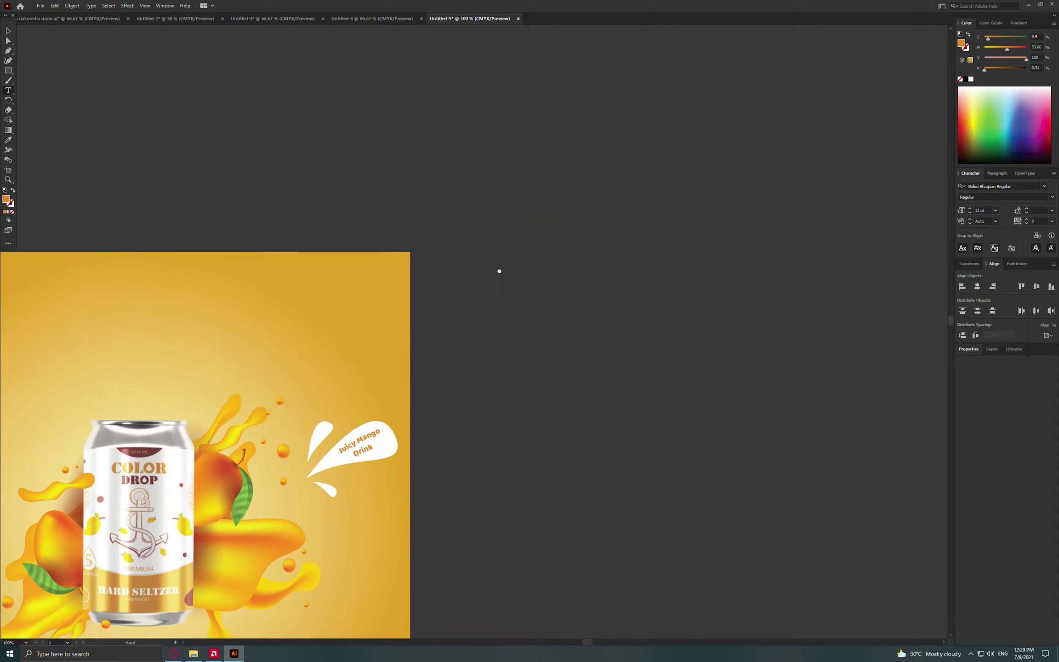
pyautogui.scroll(-1, 477, 273)
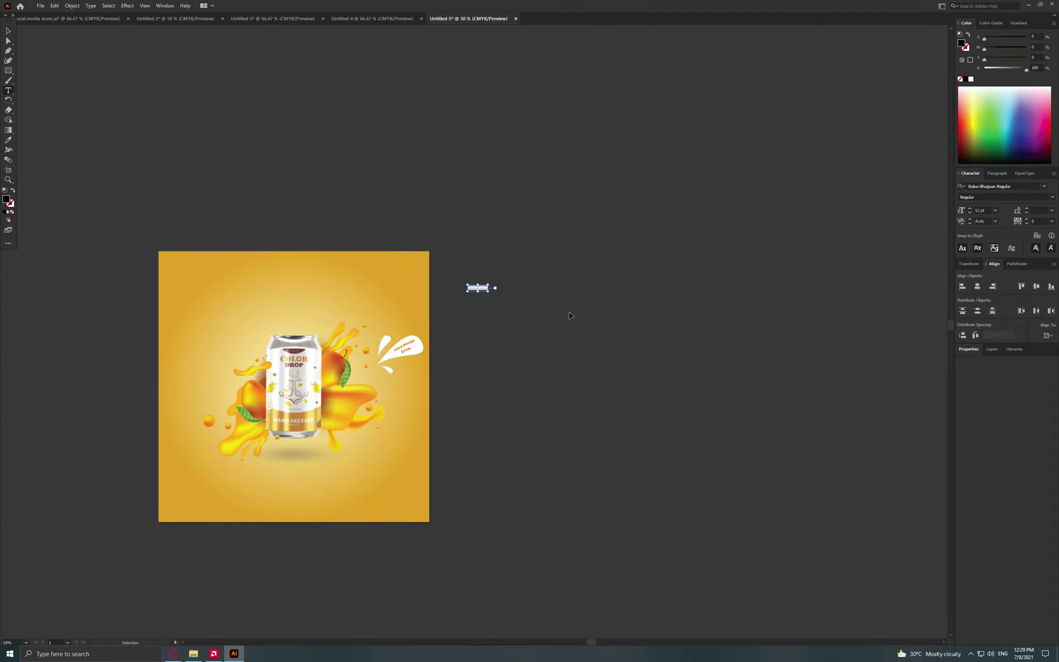
pyautogui.click(500, 265)
pyautogui.write('new')
pyautogui.click(8, 33)
pyautogui.moveTo(514, 271); pyautogui.dragTo(590, 329)
# Move the headline onto the artboard's top right and make it white
pyautogui.scroll(1, 486, 300)
pyautogui.moveTo(486, 300)
pyautogui.mouseDown()
pyautogui.moveTo(614, 312)
pyautogui.moveTo(521, 299)
pyautogui.moveTo(414, 307)
pyautogui.mouseUp()
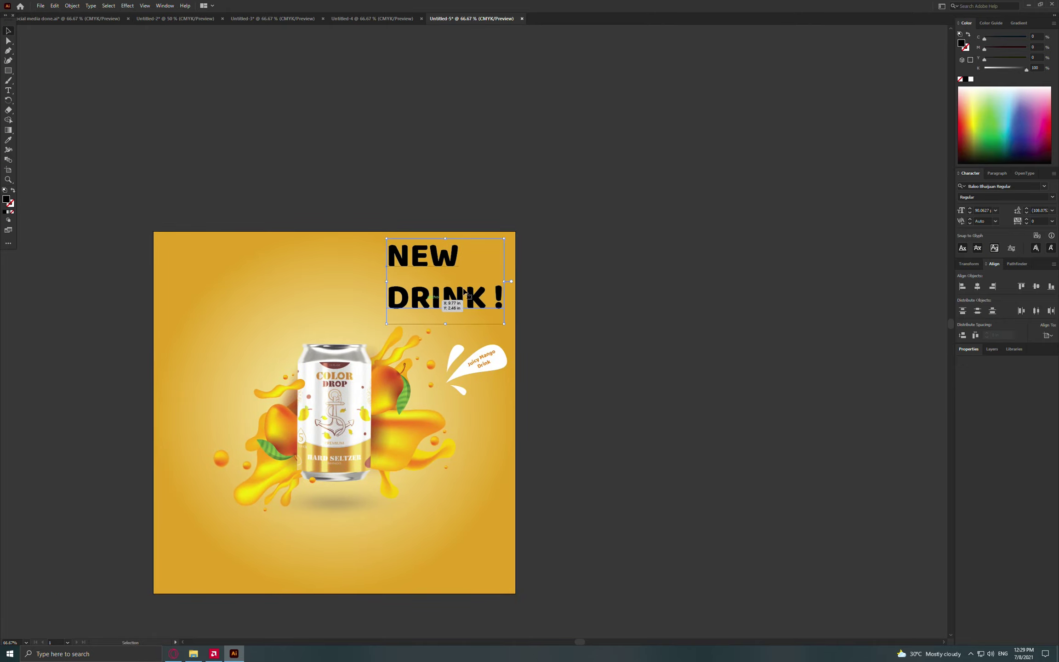
pyautogui.click(970, 79)
pyautogui.click(562, 332)
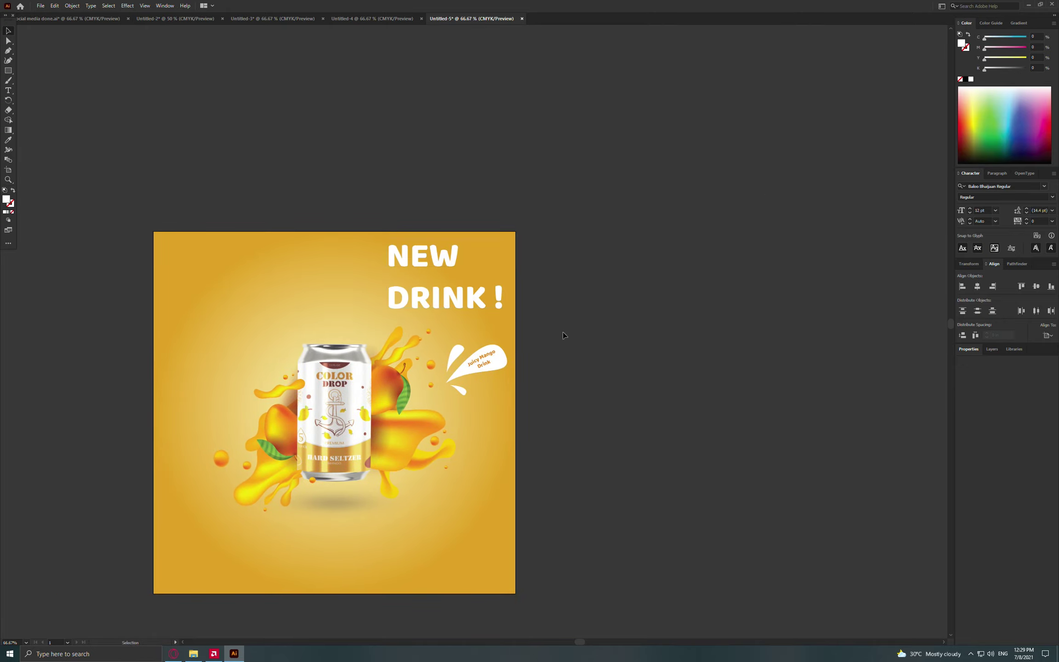
pyautogui.scroll(1, 563, 332)
pyautogui.click(535, 325)
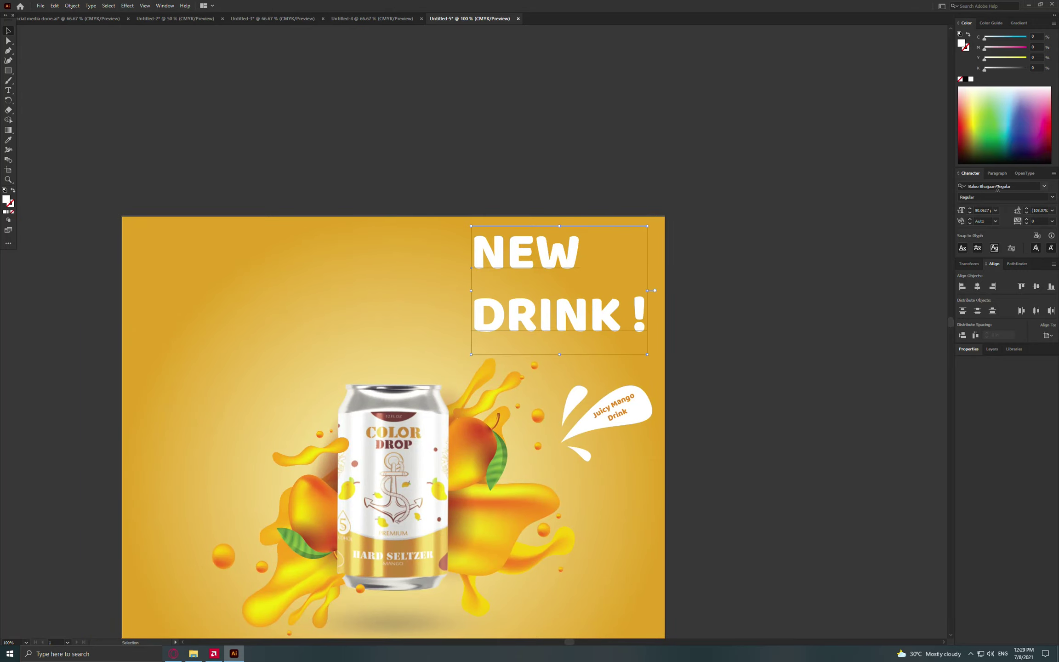
# Set the headline font to Aero and move it left above the can
pyautogui.click(1011, 186)
pyautogui.write('aE')
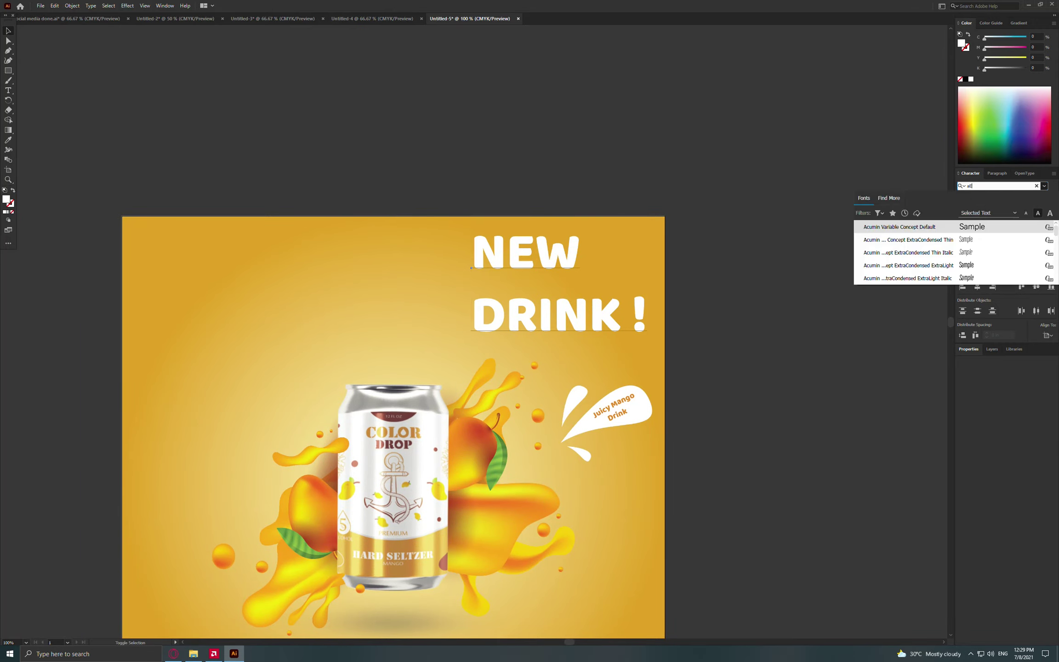
pyautogui.write('ROS')
pyautogui.press('BackSpace')
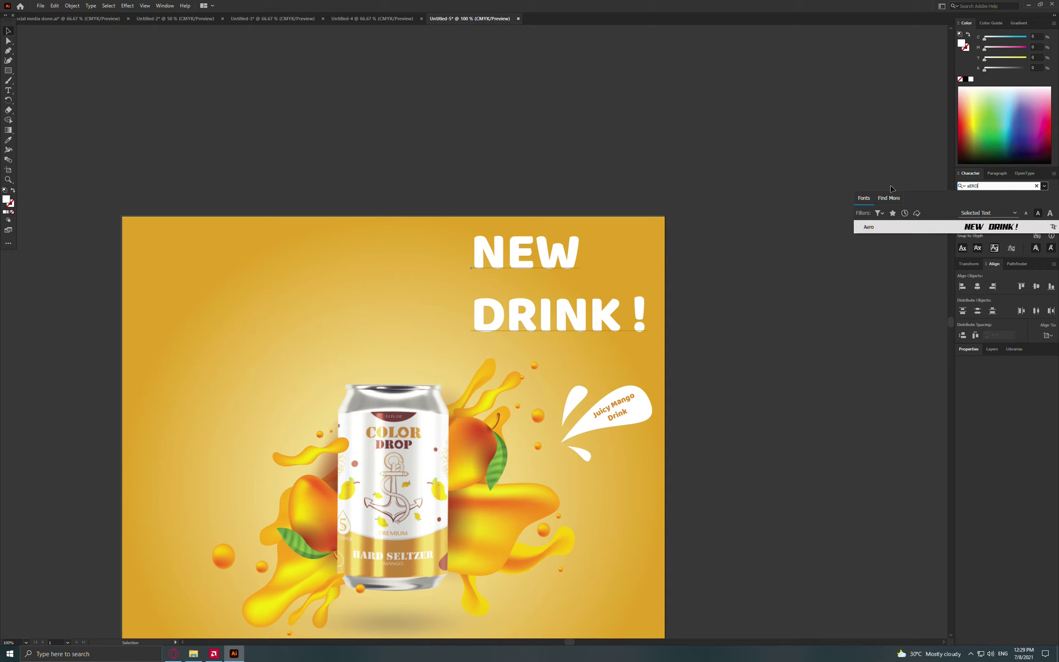
pyautogui.click(933, 226)
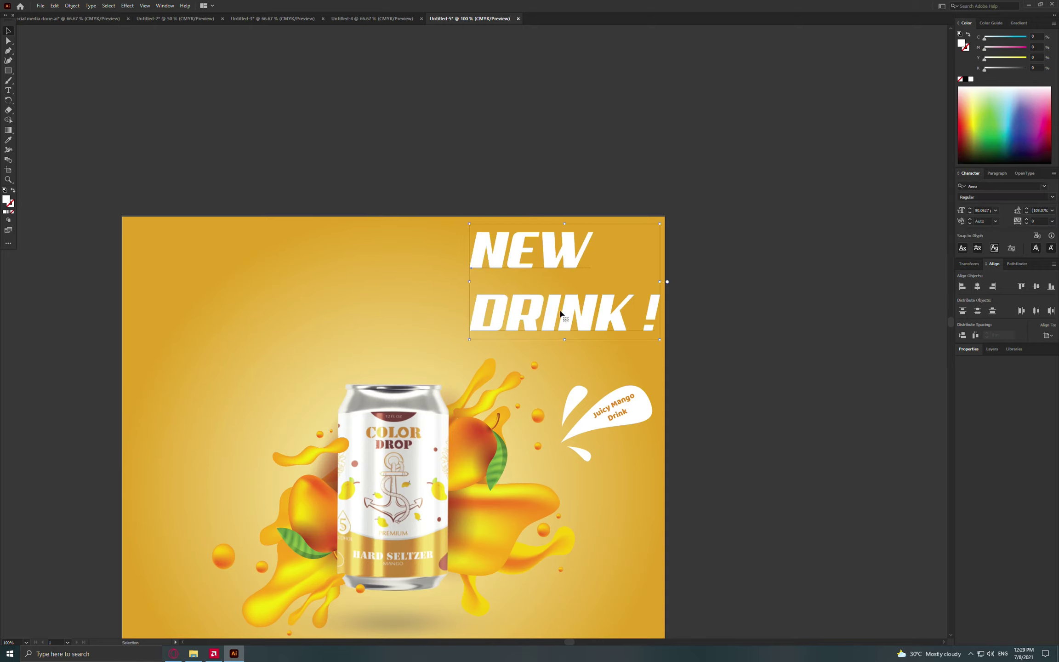
pyautogui.moveTo(556, 314); pyautogui.dragTo(436, 334)
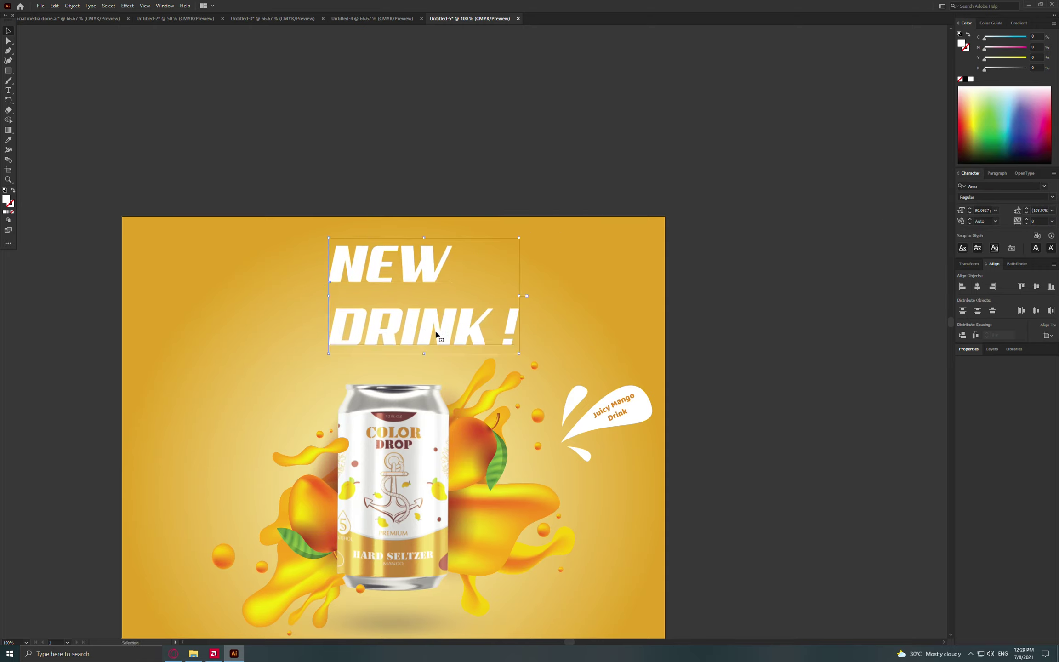
pyautogui.click(8, 110)
pyautogui.click(10, 95)
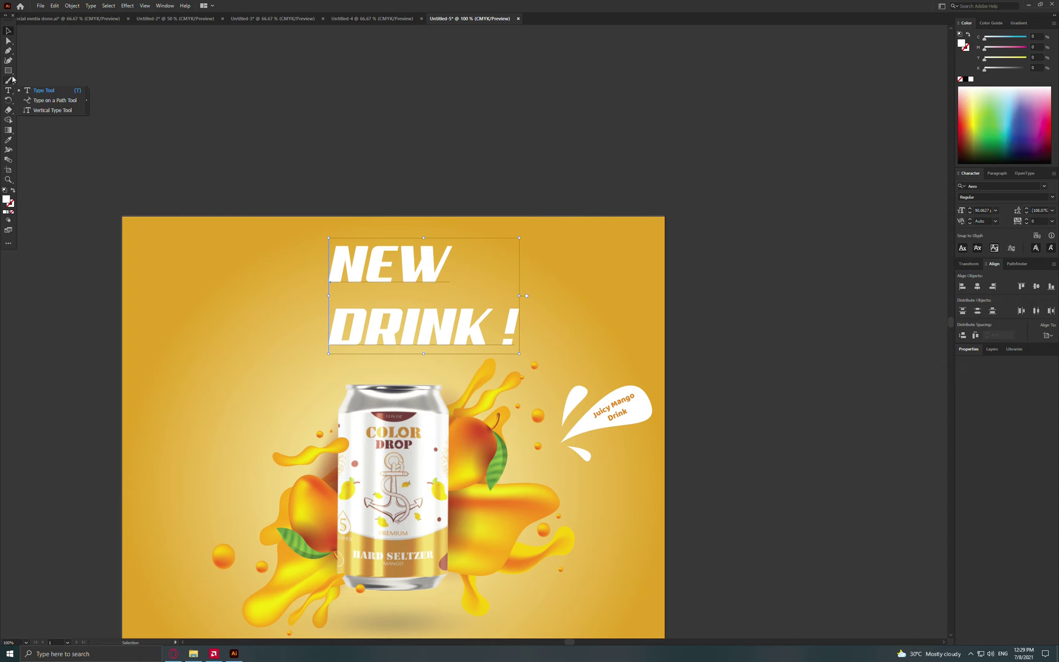
# Start a Make with Warp envelope on the headline using the Wave style
pyautogui.click(11, 74)
pyautogui.click(54, 5)
pyautogui.moveTo(72, 5)
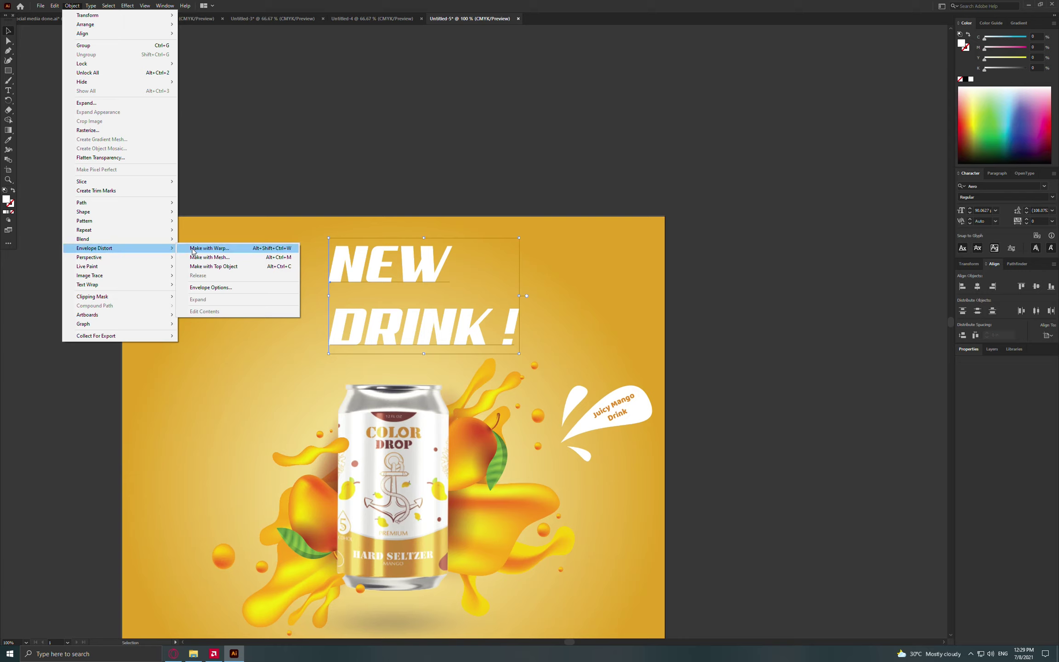
pyautogui.click(207, 248)
pyautogui.moveTo(417, 111); pyautogui.dragTo(689, 119)
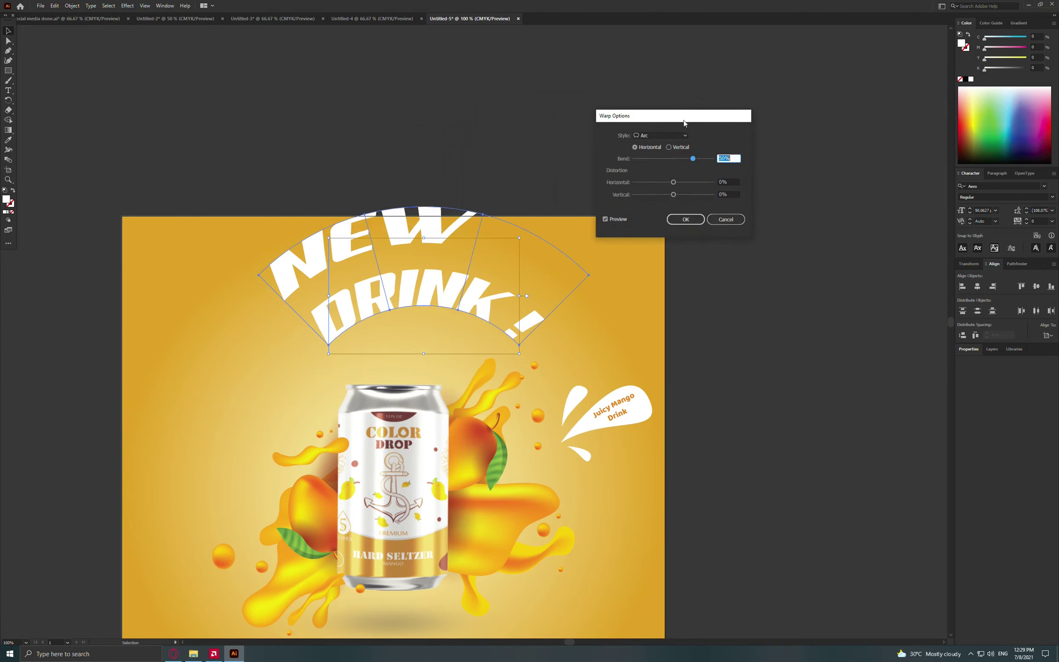
pyautogui.click(674, 135)
pyautogui.click(658, 175)
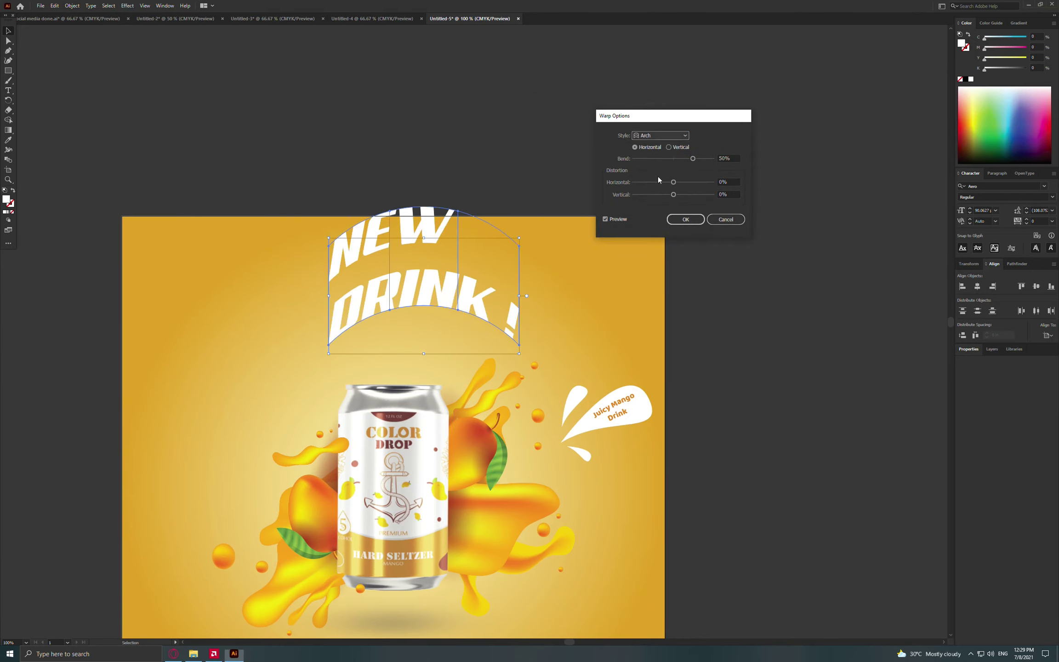
pyautogui.click(663, 135)
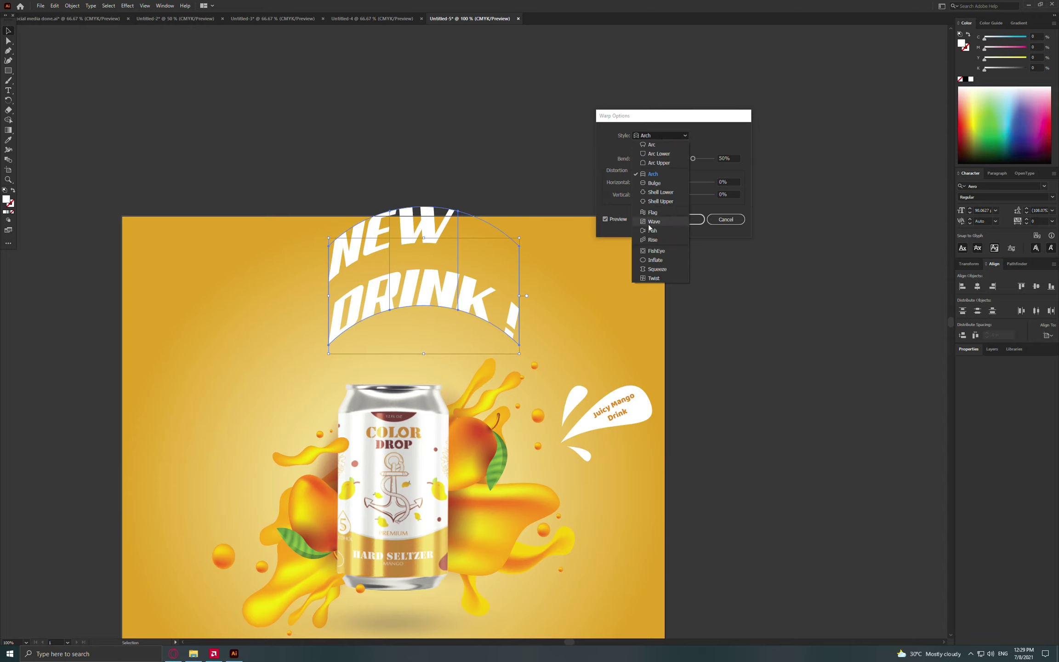
pyautogui.click(653, 222)
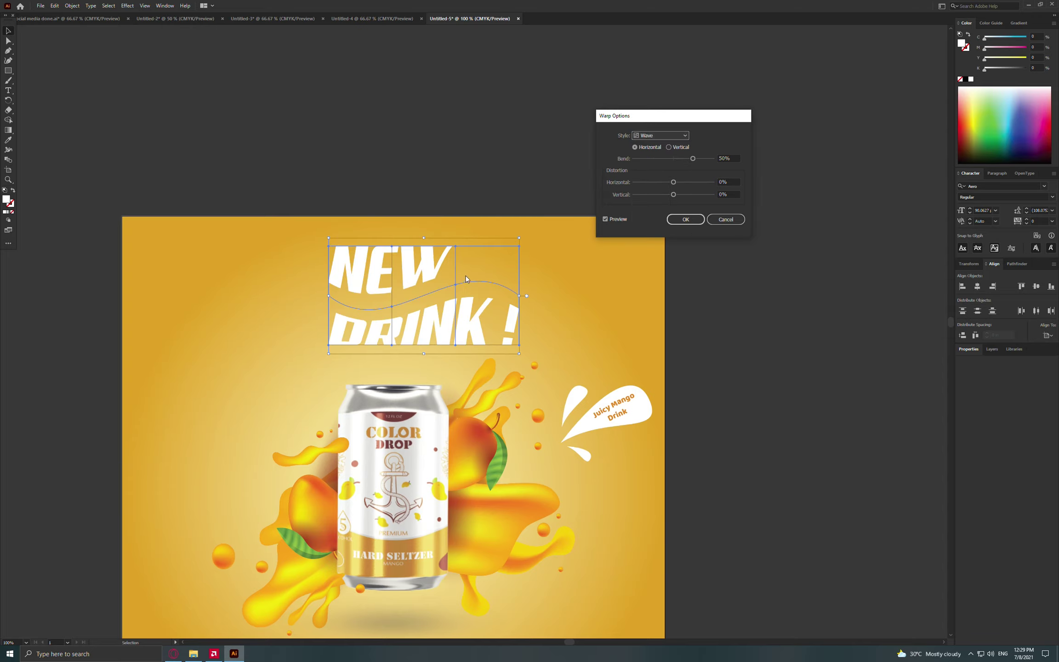
# Set the wave Bend to 35%, confirm, and nudge the headline slightly left
pyautogui.moveTo(692, 159); pyautogui.dragTo(690, 158)
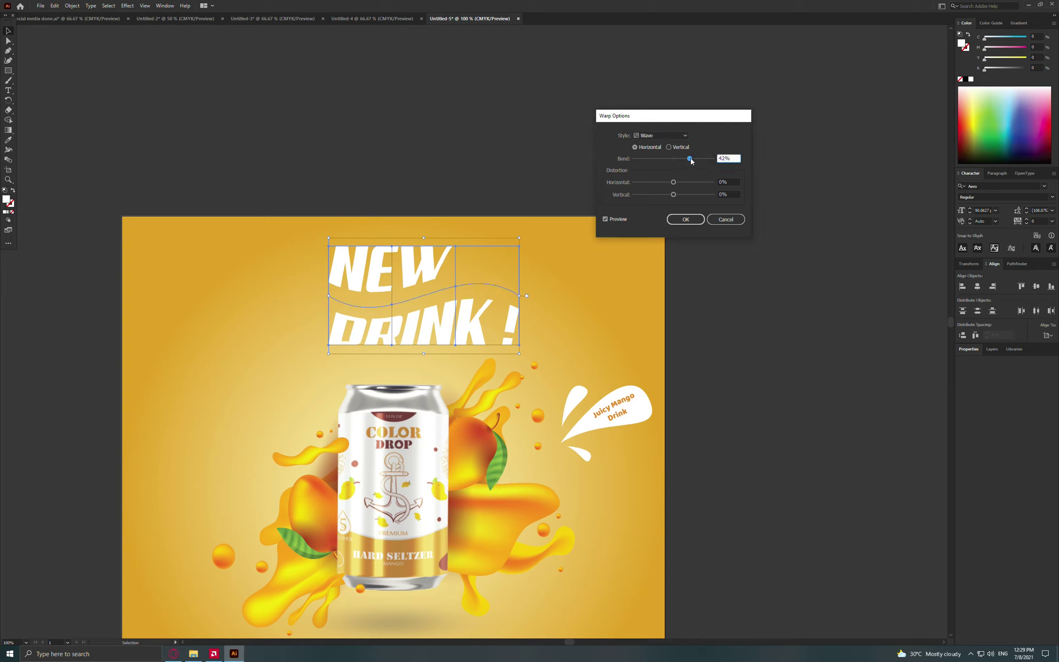
pyautogui.moveTo(727, 158); pyautogui.dragTo(706, 159)
pyautogui.write('35')
pyautogui.press('Tab')
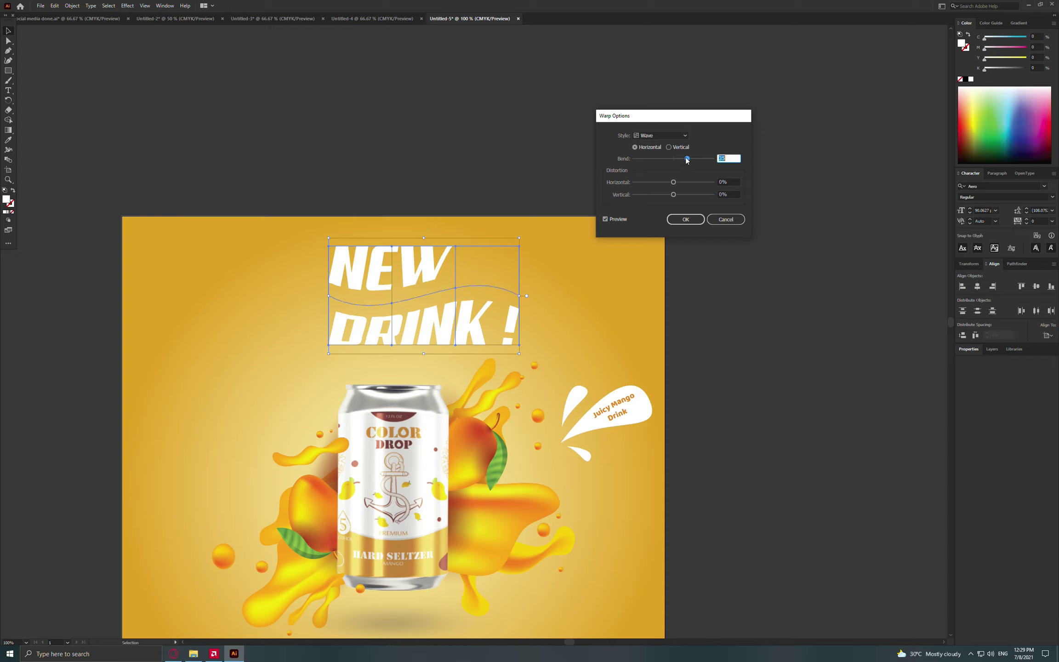
pyautogui.click(691, 220)
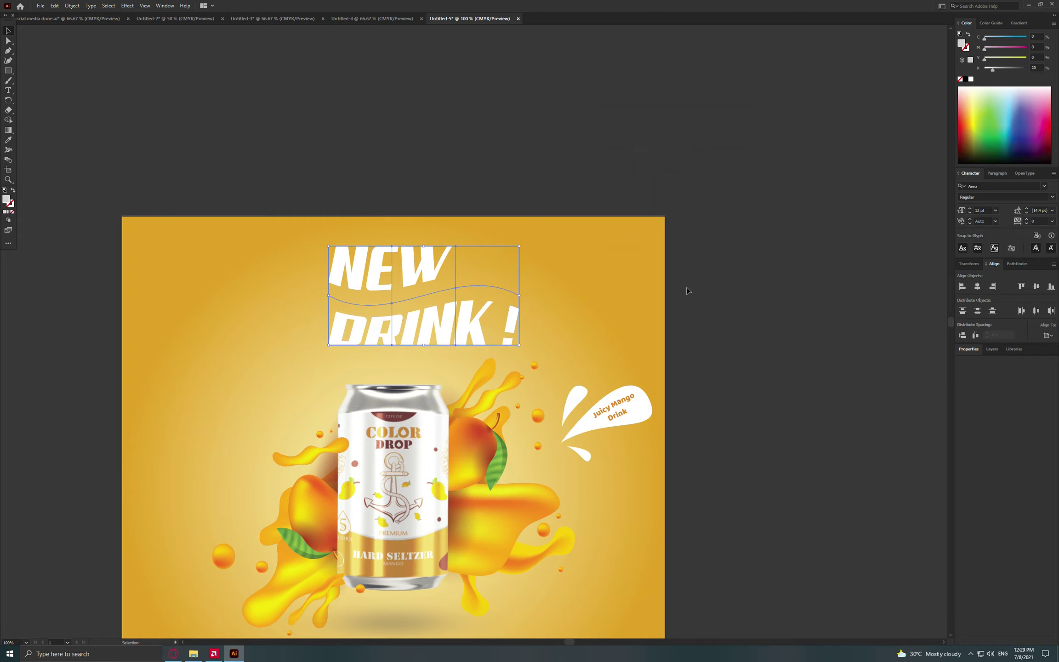
pyautogui.click(685, 287)
pyautogui.moveTo(469, 337)
pyautogui.mouseDown()
pyautogui.moveTo(445, 336)
pyautogui.moveTo(497, 350)
pyautogui.mouseUp()
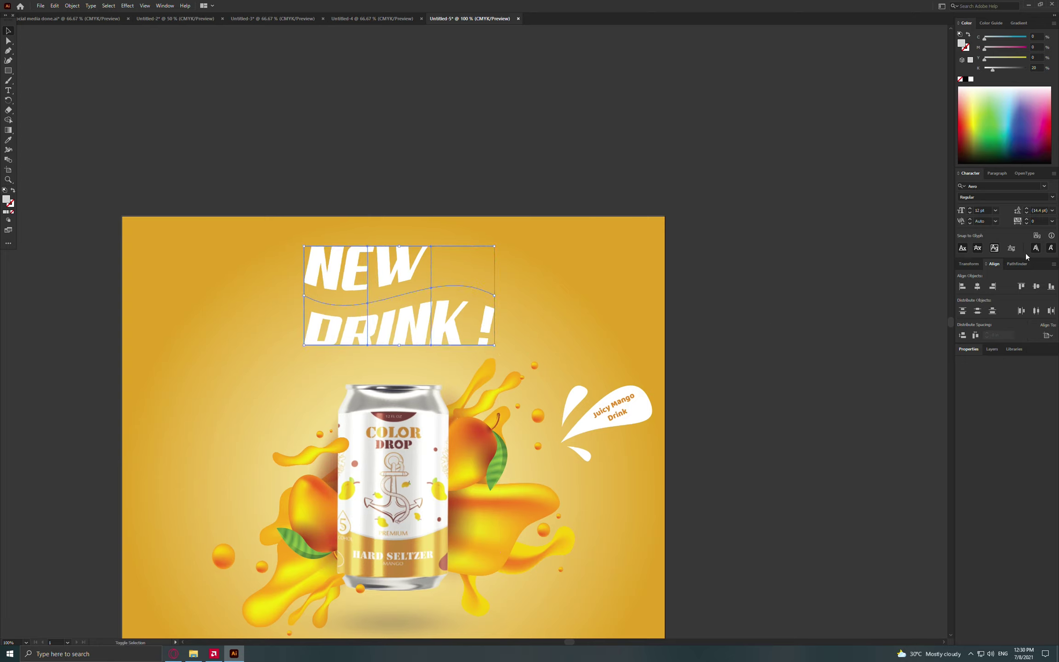
# Centre the warped headline horizontally on the artboard and scale it up slightly
pyautogui.click(976, 286)
pyautogui.scroll(-3, 682, 260)
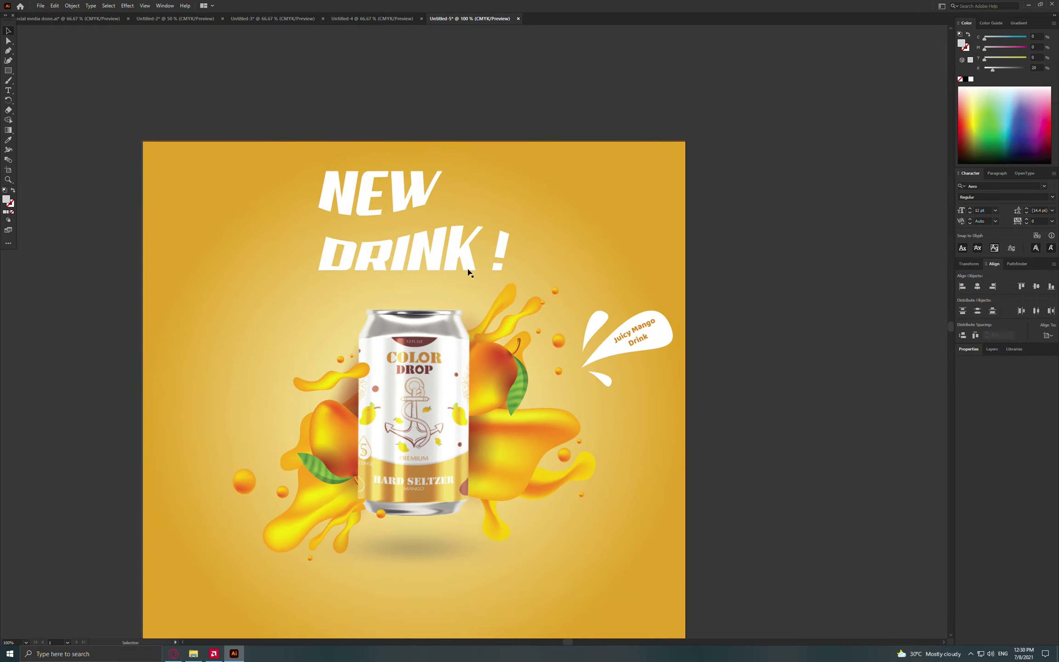
pyautogui.moveTo(509, 172); pyautogui.dragTo(520, 165)
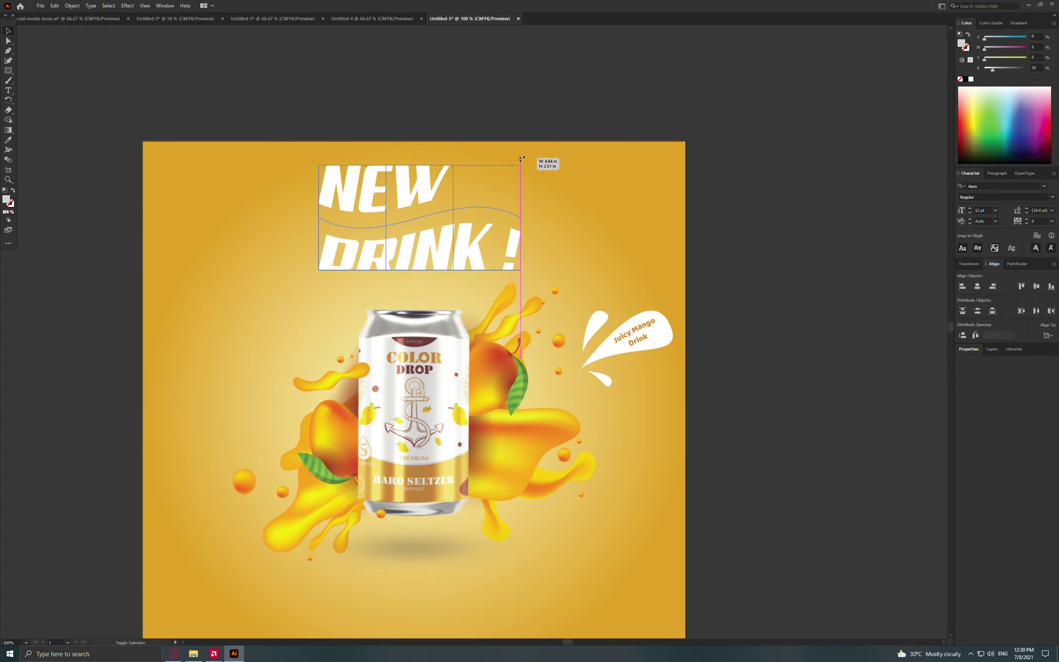
pyautogui.click(666, 256)
# Draw a wavy swoosh path with the Pen tool between NEW and DRINK !
pyautogui.press('p')
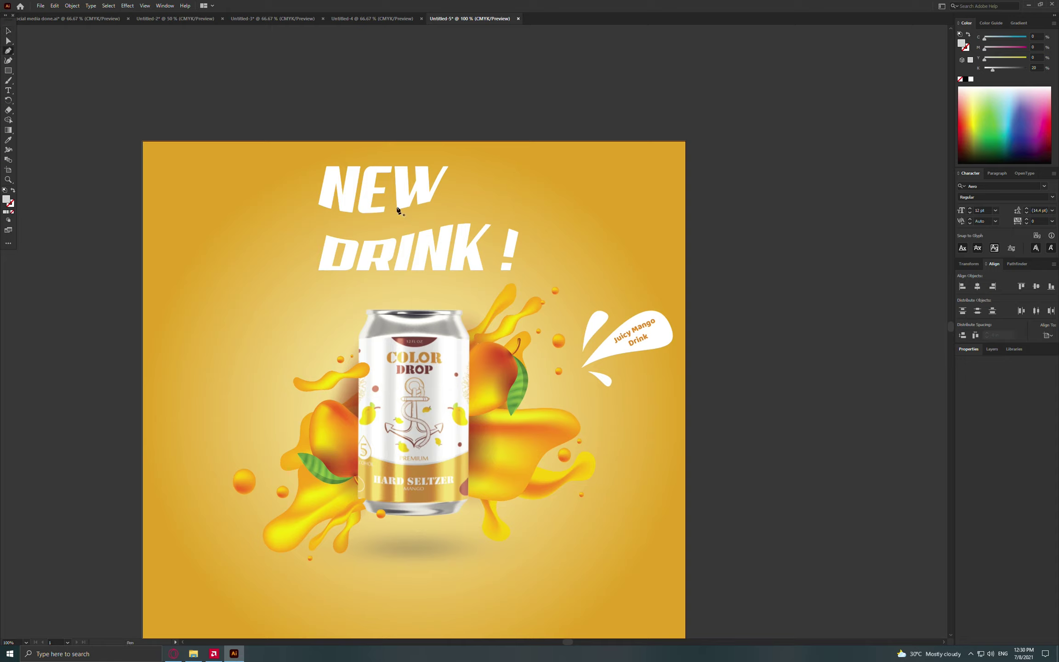
pyautogui.click(319, 219)
pyautogui.moveTo(452, 211); pyautogui.dragTo(534, 178)
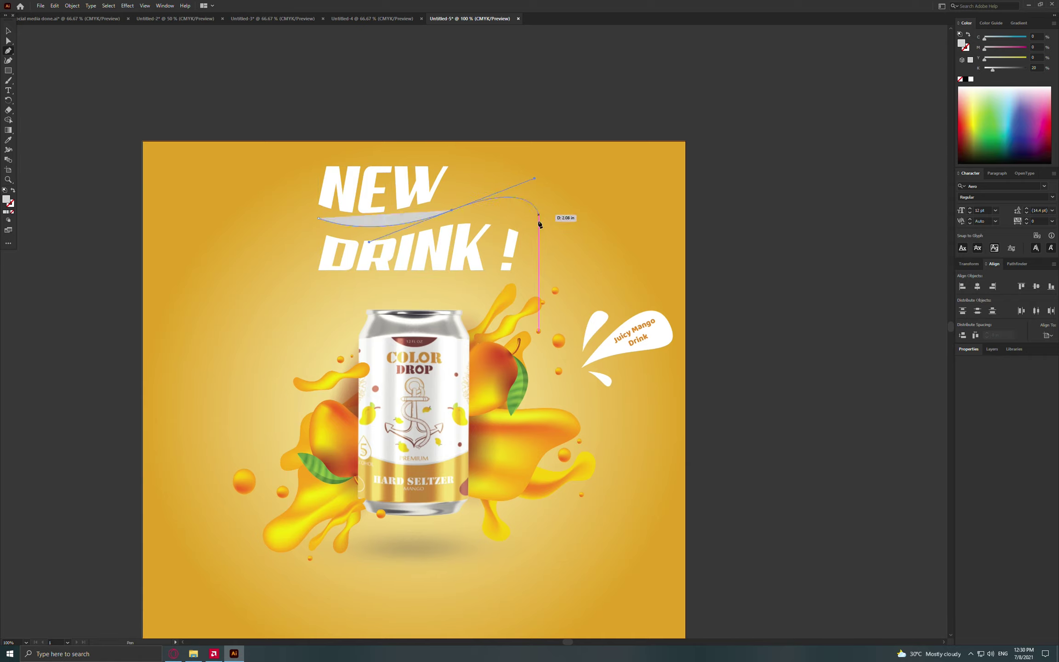
pyautogui.click(452, 210)
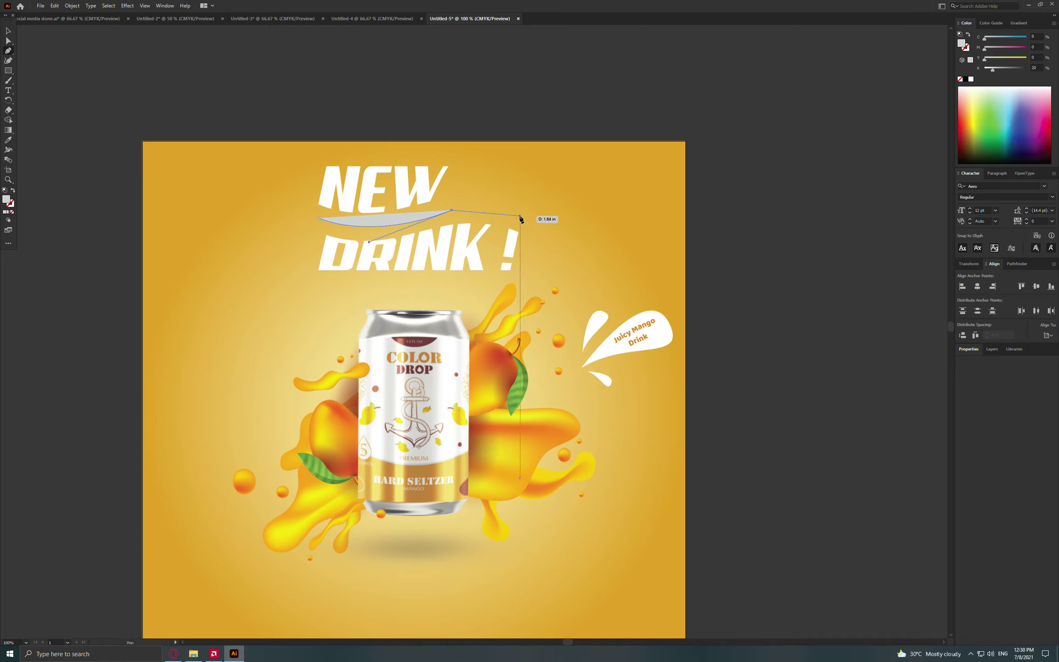
pyautogui.click(519, 218)
pyautogui.moveTo(520, 219); pyautogui.dragTo(527, 233)
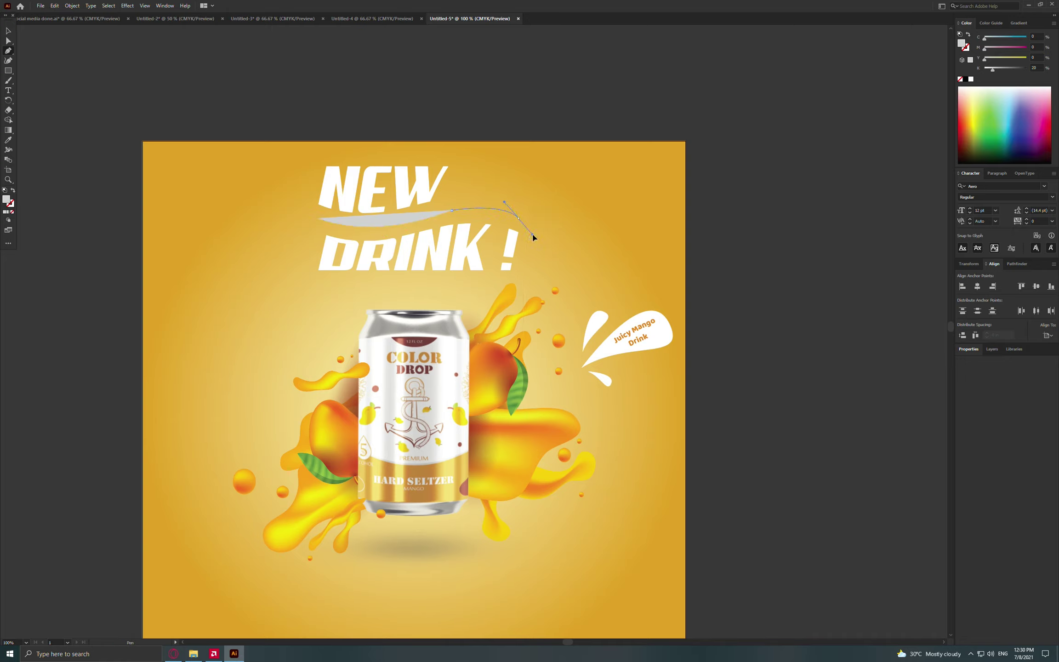
pyautogui.hotkey('ctrl', 'alt', 'c')
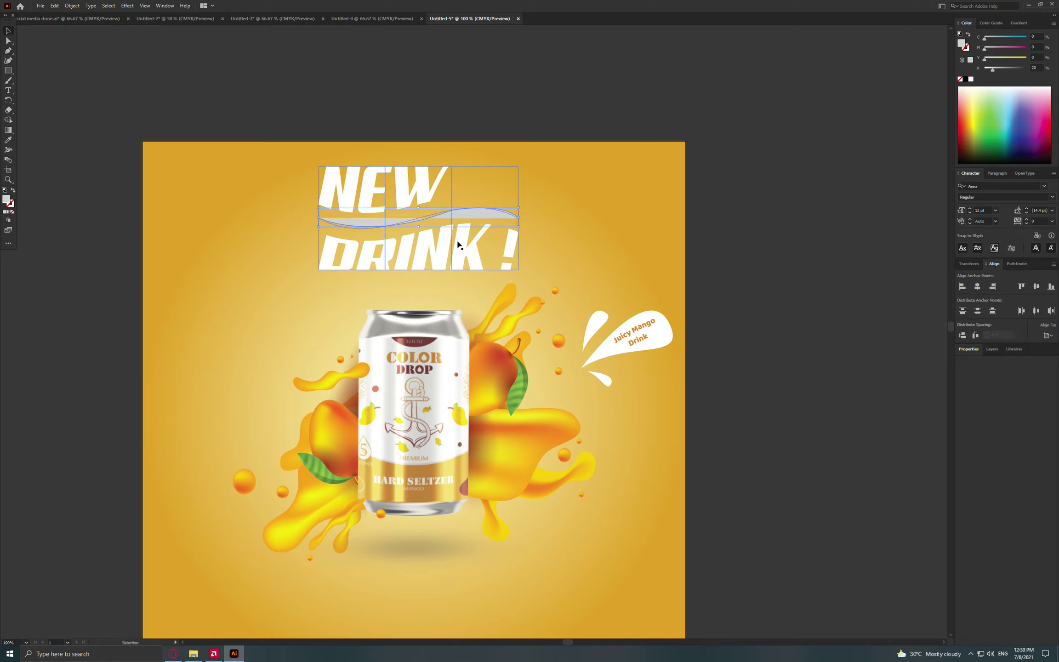
pyautogui.hotkey('ctrl', 'z')
# Give the swoosh the speech bubble's white as a stroke instead of a fill
pyautogui.press('i')
pyautogui.click(661, 333)
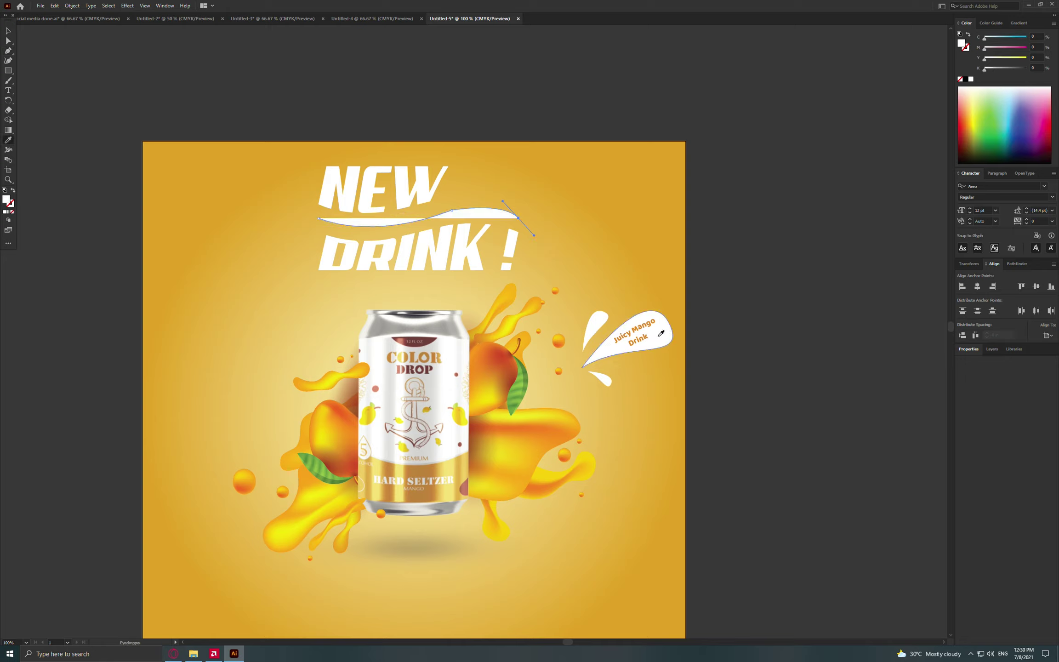
pyautogui.click(13, 191)
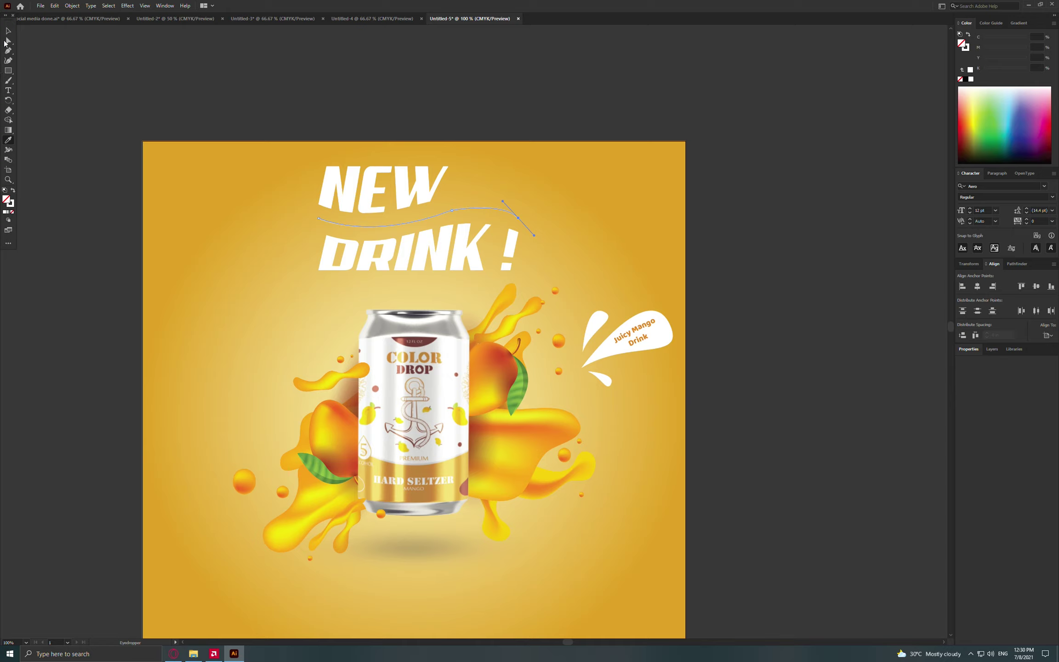
pyautogui.click(8, 30)
pyautogui.hotkey('ctrl', 'alt', 'c')
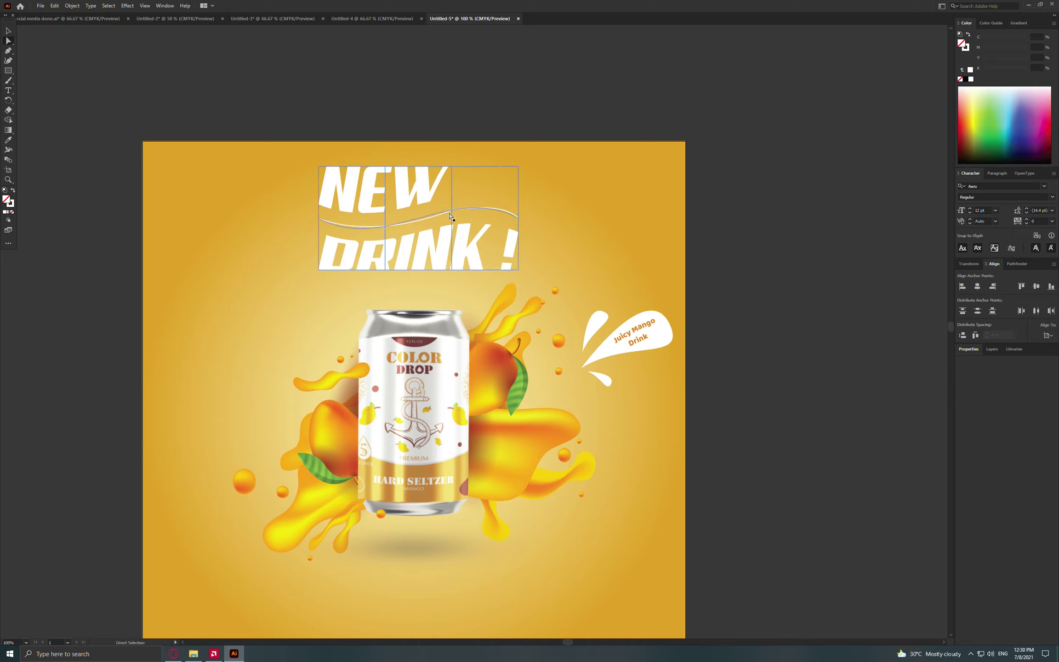
pyautogui.hotkey('ctrl', 'z')
pyautogui.click(453, 210)
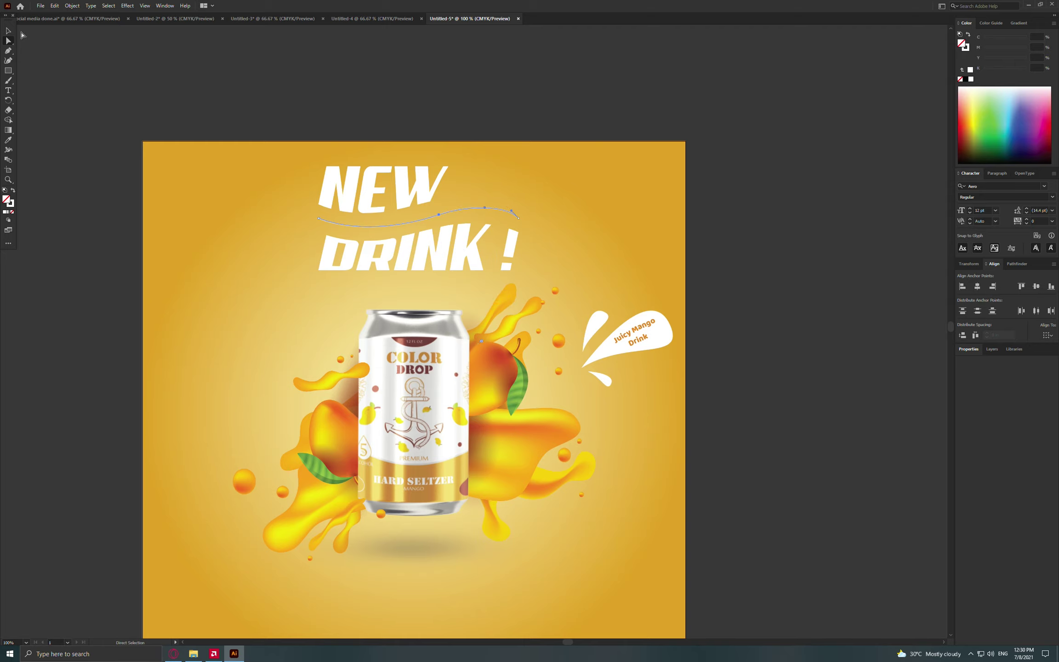
pyautogui.press('v')
pyautogui.click(480, 218)
pyautogui.click(776, 176)
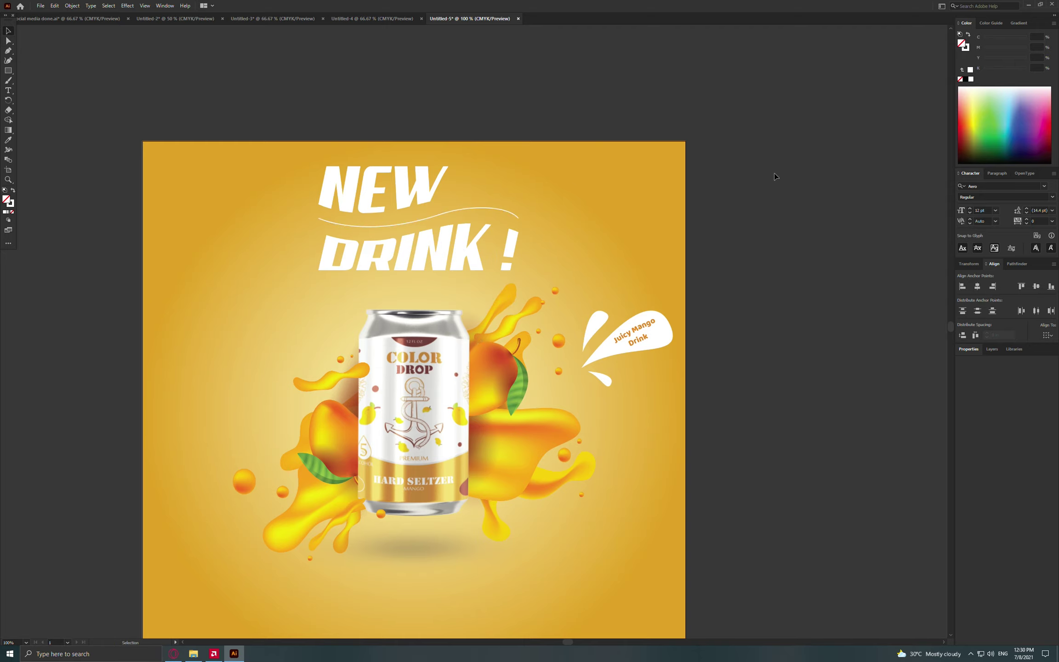
# Increase the swoosh's white stroke weight to make it thick
pyautogui.click(500, 210)
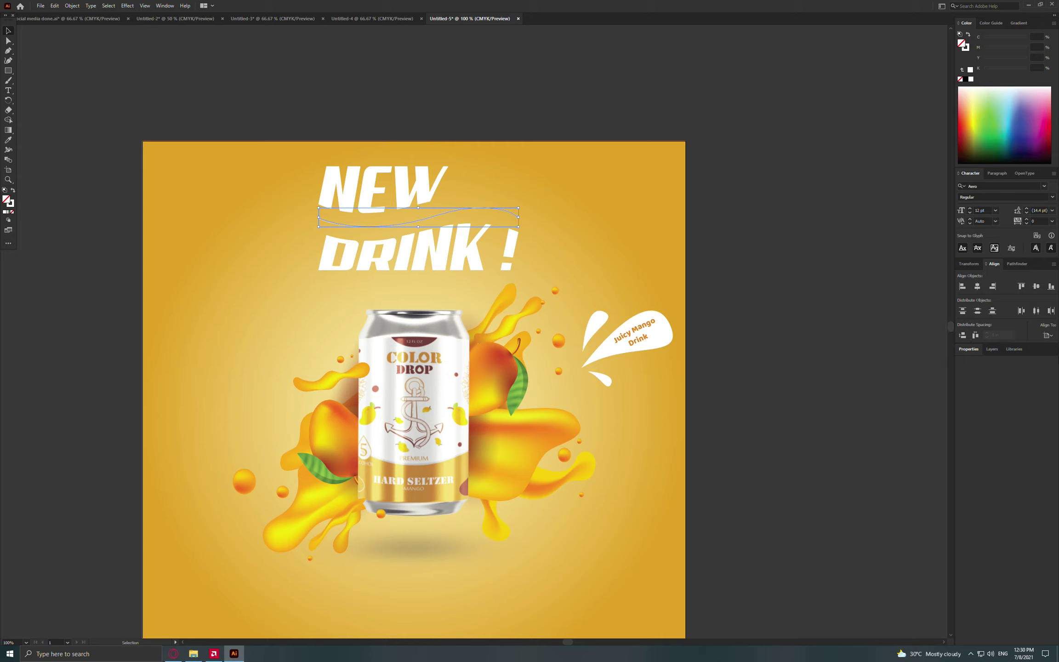
pyautogui.click(969, 349)
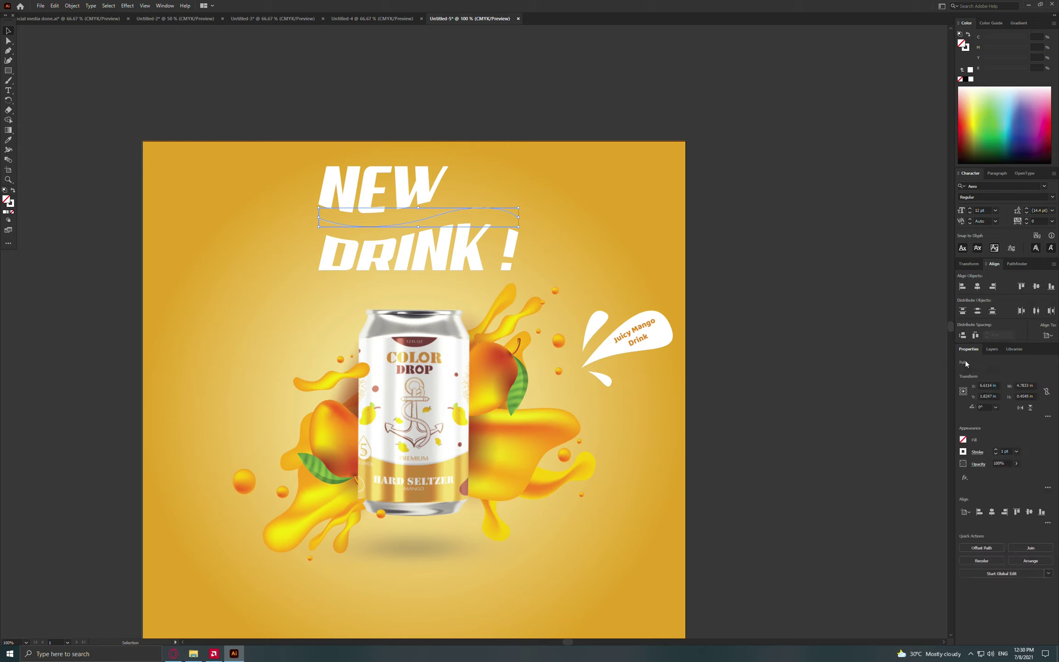
pyautogui.click(995, 450)
pyautogui.click(780, 258)
pyautogui.scroll(-1, 546, 246)
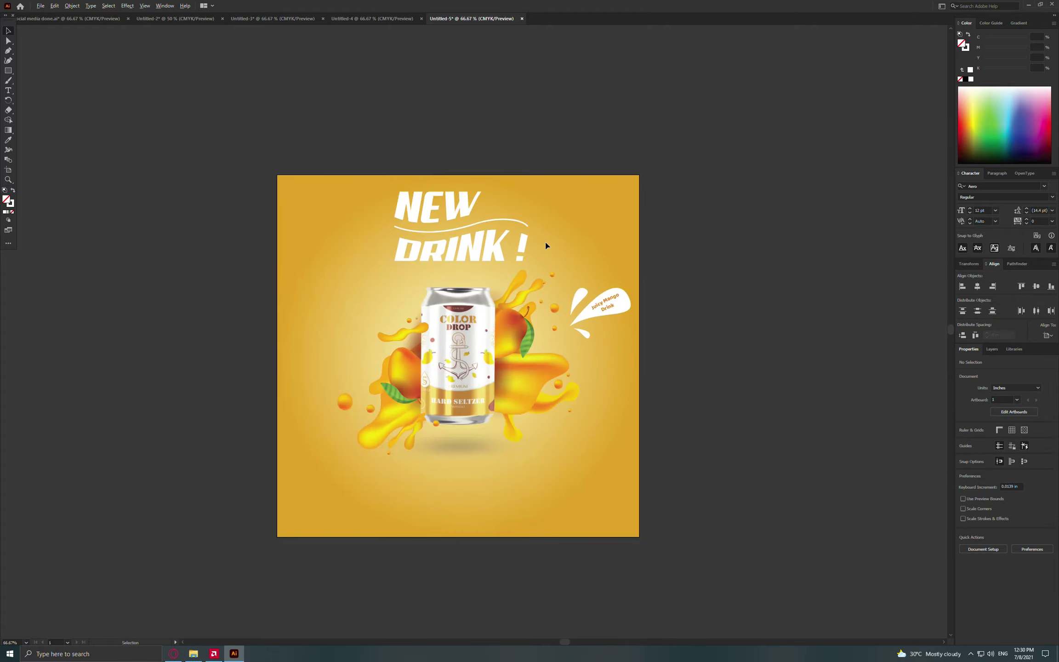
pyautogui.scroll(1, 497, 288)
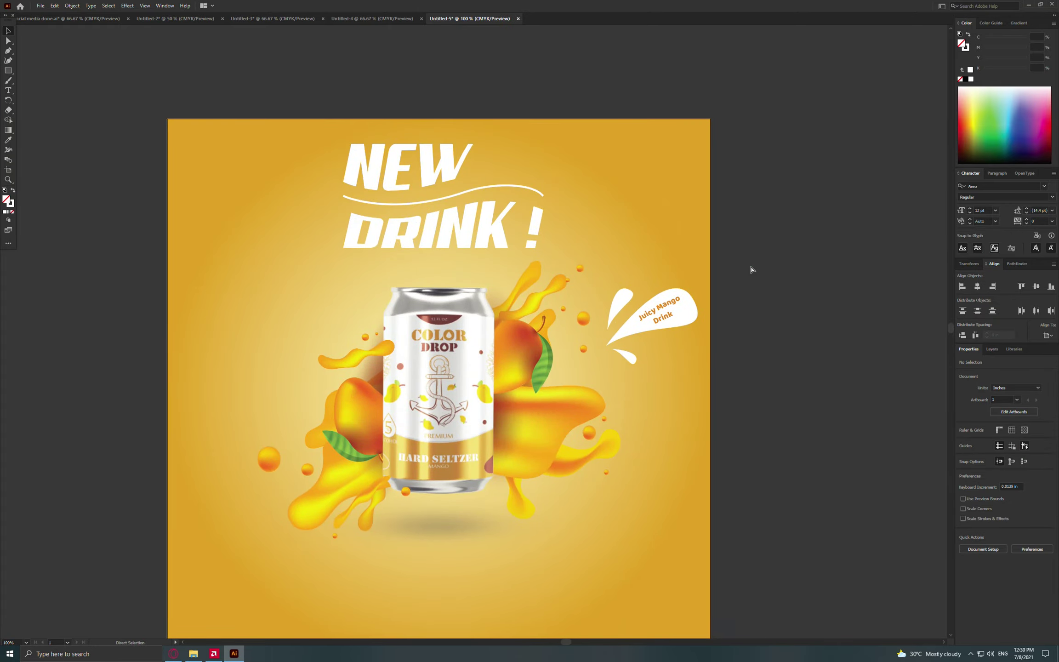